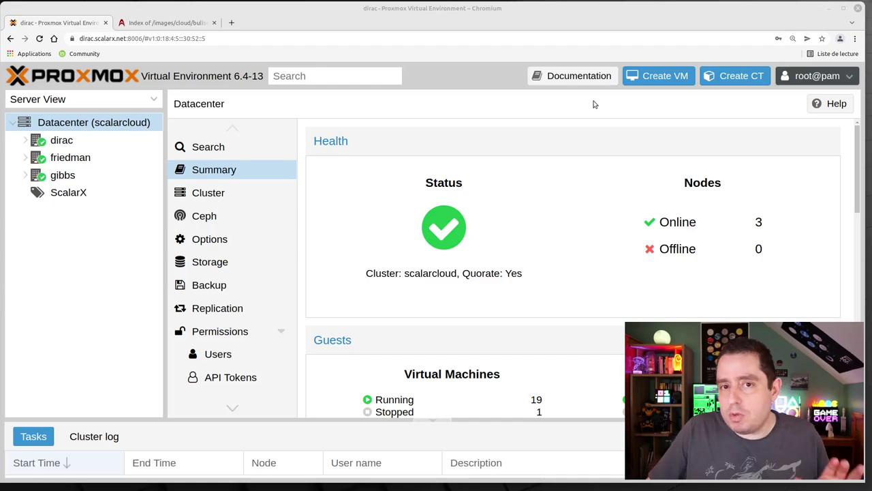
Step: Launch the Create: Virtual Machine wizard, which prefills node dirac and VM ID 109
{"action": "left_click", "coordinate": [663, 78]}
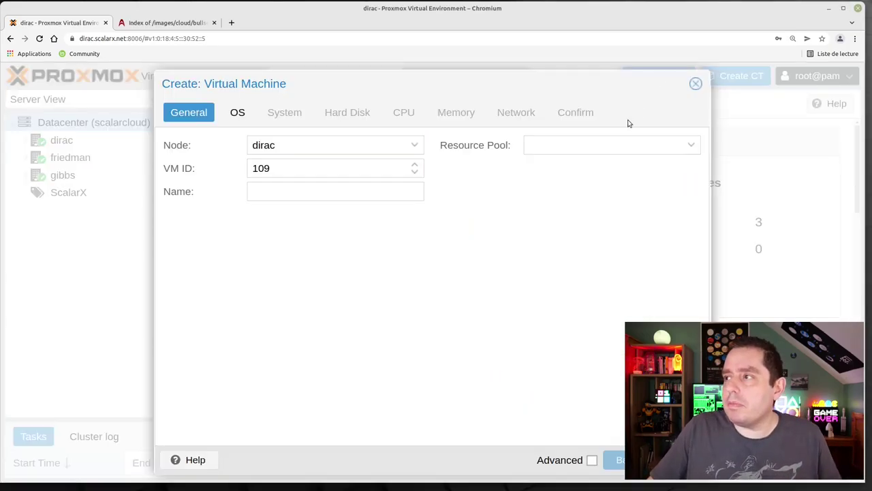
Step: Place VM 109 on node gibbs and name it template-bullseye
{"action": "left_click", "coordinate": [324, 188]}
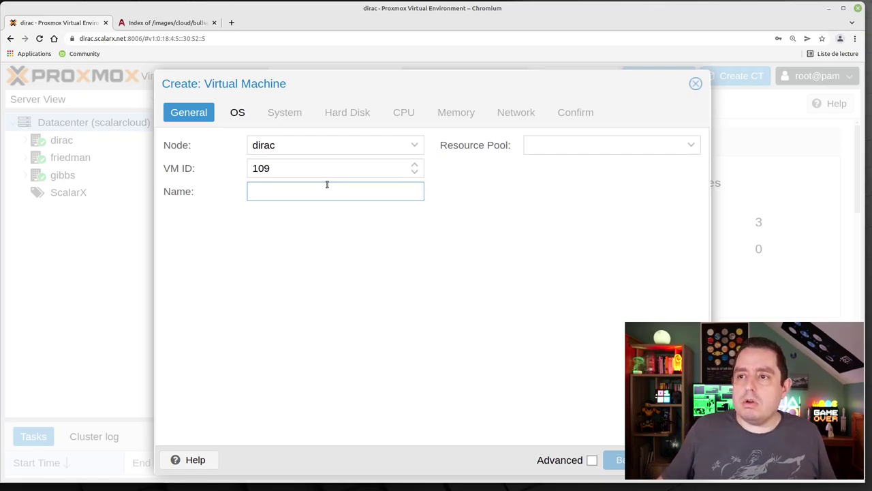
{"action": "left_click", "coordinate": [379, 144]}
{"action": "left_click", "coordinate": [295, 231]}
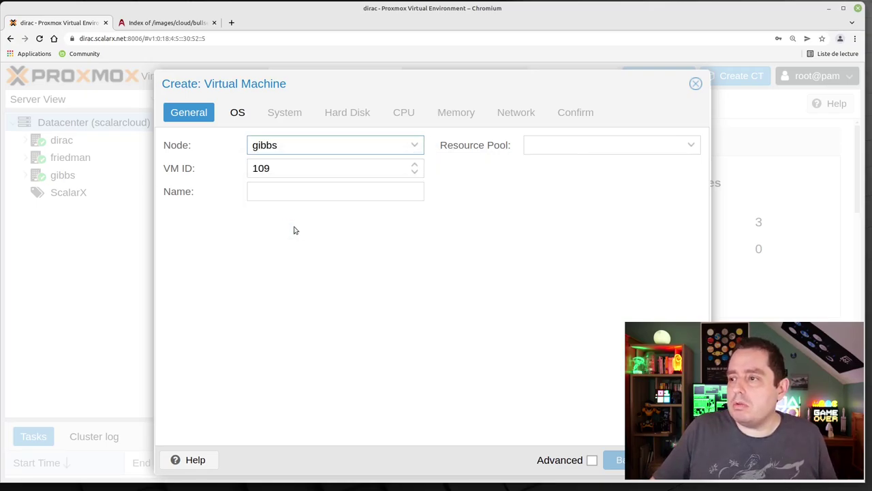
{"action": "left_click", "coordinate": [313, 195]}
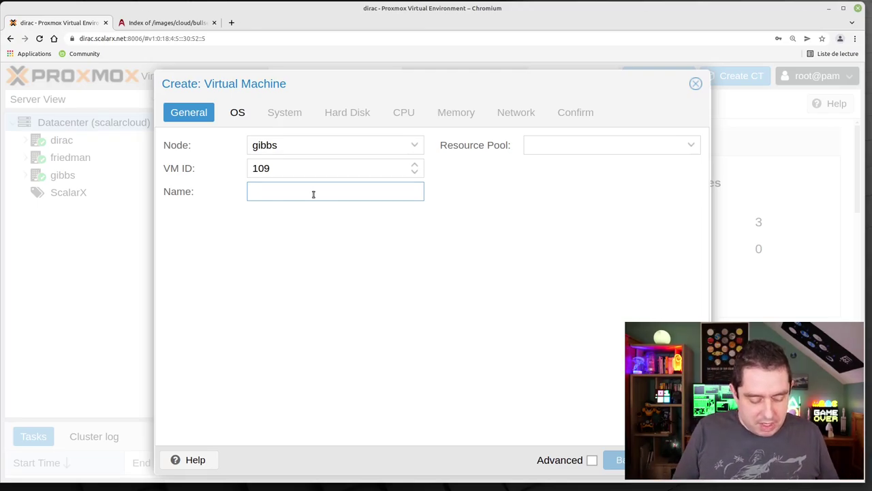
{"action": "type", "text": "template-bullseye"}
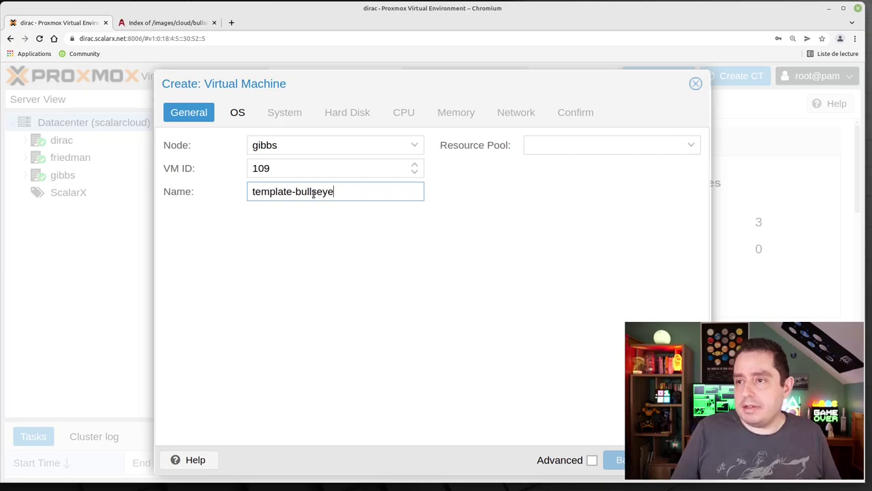
{"action": "key", "text": "Return"}
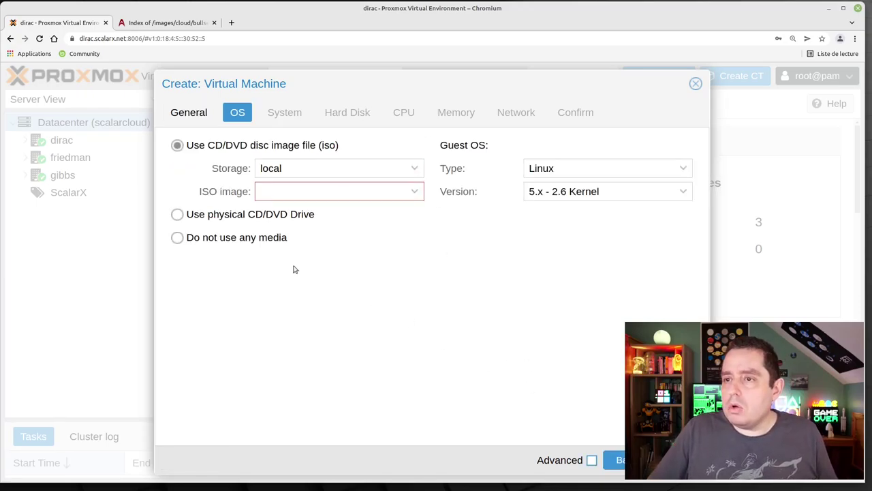
Step: Use no installation media and enable the QEMU guest agent
{"action": "left_click", "coordinate": [229, 240]}
{"action": "key", "text": "Return"}
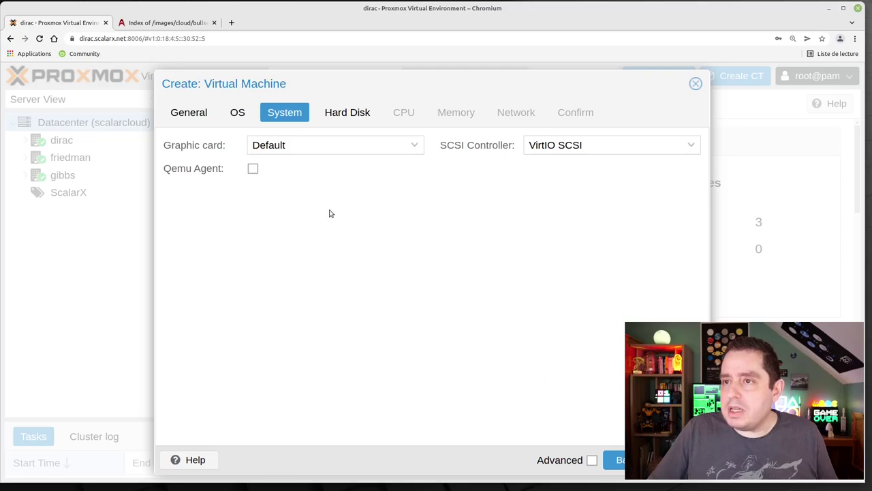
{"action": "left_click", "coordinate": [253, 170]}
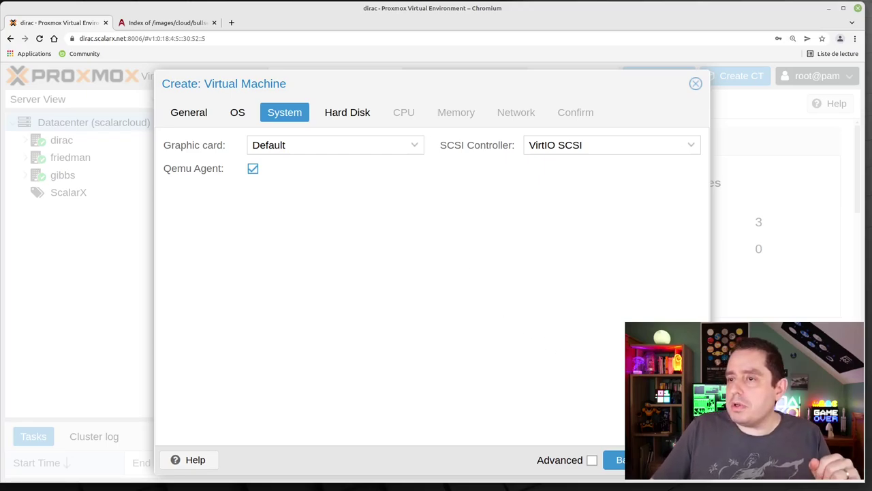
{"action": "left_click", "coordinate": [671, 460]}
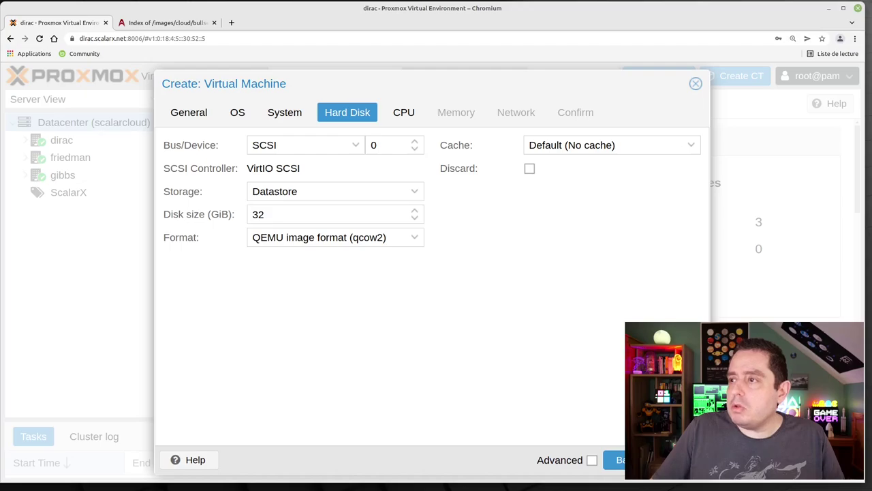
Step: Set the VM's CPU type to host with 2 cores
{"action": "left_click", "coordinate": [671, 459]}
{"action": "left_click", "coordinate": [597, 150]}
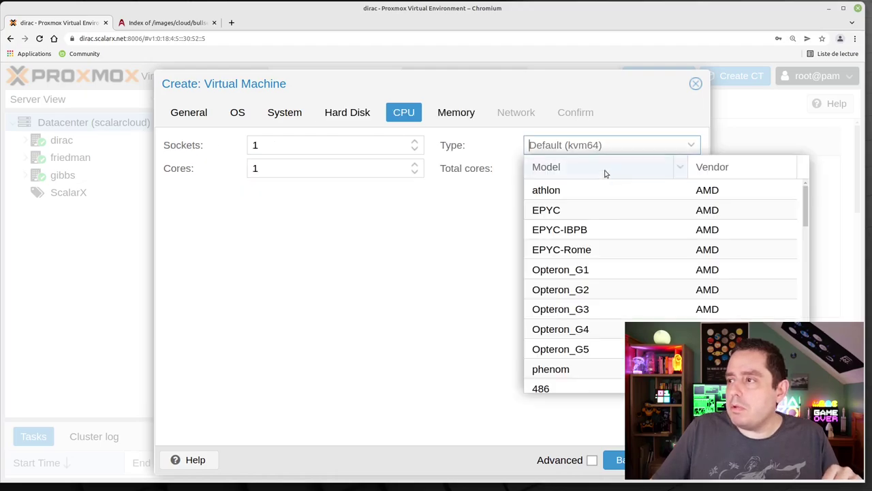
{"action": "scroll", "coordinate": [593, 272], "scroll_direction": "down", "scroll_amount": 3}
{"action": "scroll", "coordinate": [579, 341], "scroll_direction": "down", "scroll_amount": 3}
{"action": "scroll", "coordinate": [613, 314], "scroll_direction": "down", "scroll_amount": 5}
{"action": "scroll", "coordinate": [621, 321], "scroll_direction": "down", "scroll_amount": 2}
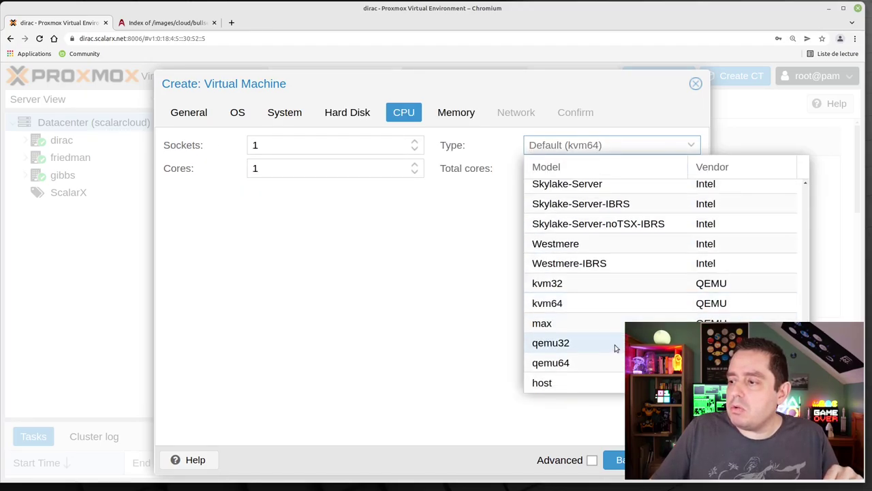
{"action": "left_click", "coordinate": [569, 383]}
{"action": "left_click", "coordinate": [415, 165]}
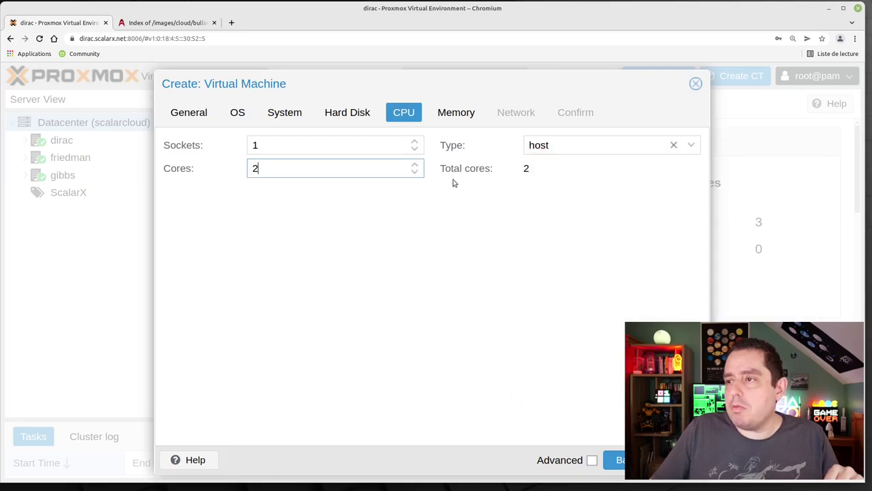
Step: Keep 2048 MiB memory, connect the network to bridge vmbr1, and finish creating the VM
{"action": "left_click", "coordinate": [456, 112]}
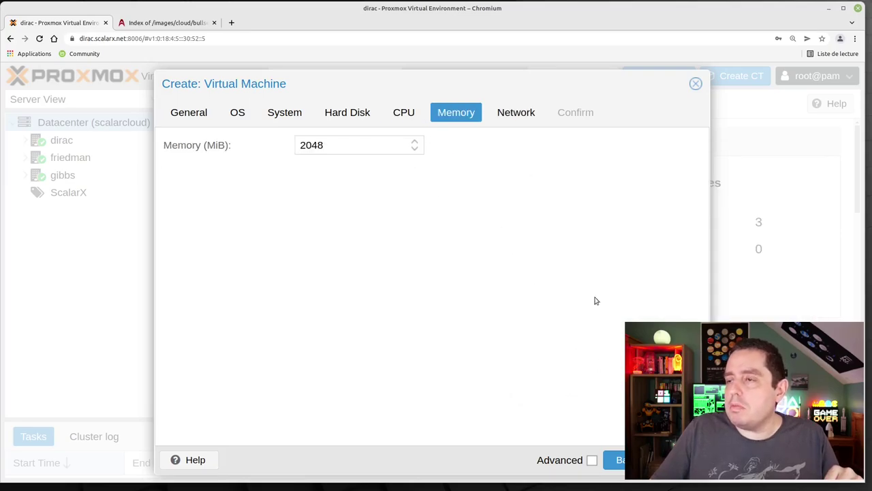
{"action": "left_click", "coordinate": [664, 460]}
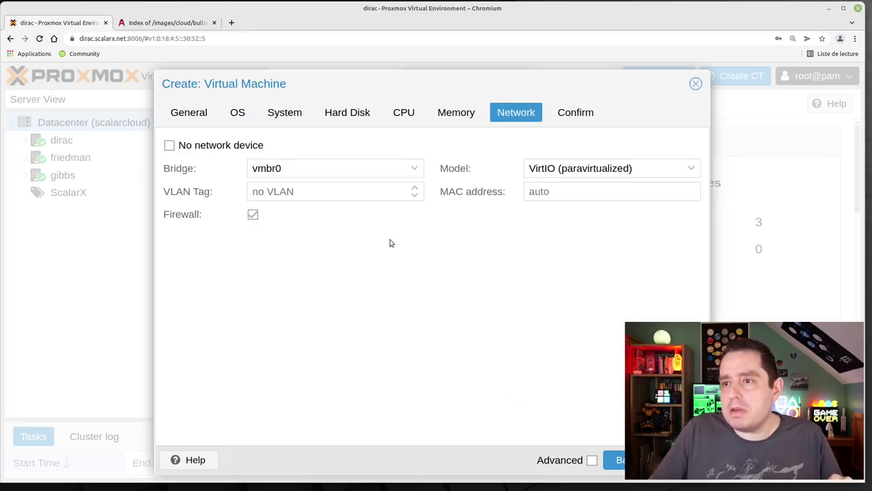
{"action": "left_click", "coordinate": [311, 170]}
{"action": "left_click", "coordinate": [292, 233]}
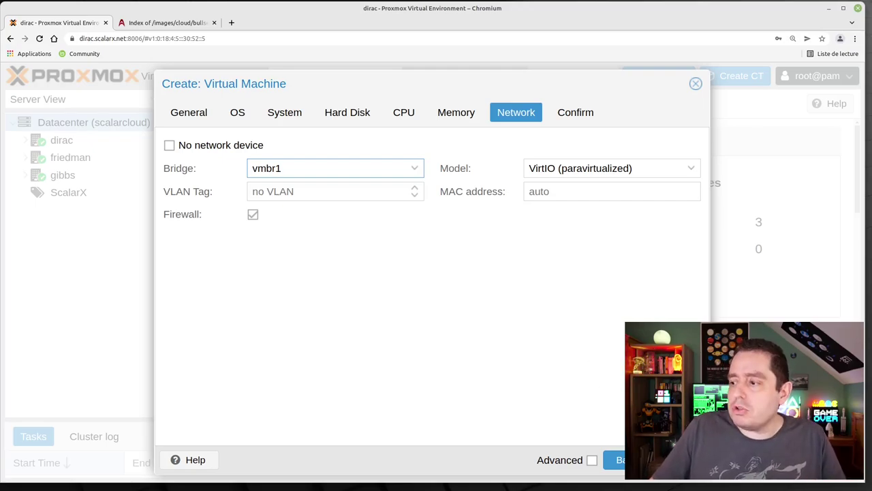
{"action": "left_click", "coordinate": [671, 460]}
{"action": "left_click", "coordinate": [671, 460]}
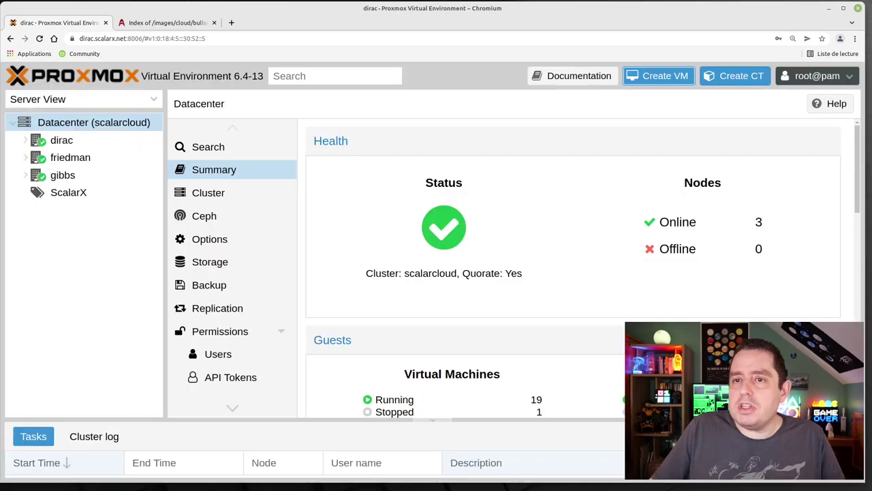
Step: Detach the scsi0 hard disk from VM 109 template-bullseye
{"action": "left_click", "coordinate": [25, 175]}
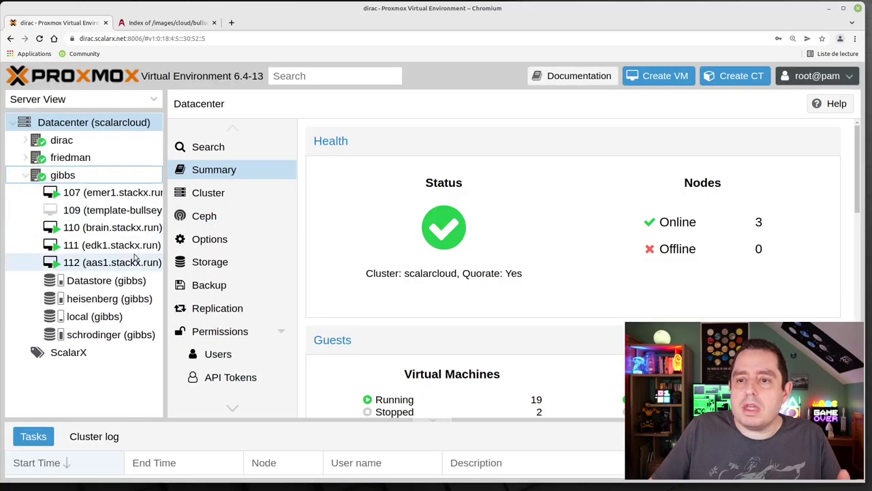
{"action": "left_click", "coordinate": [109, 210]}
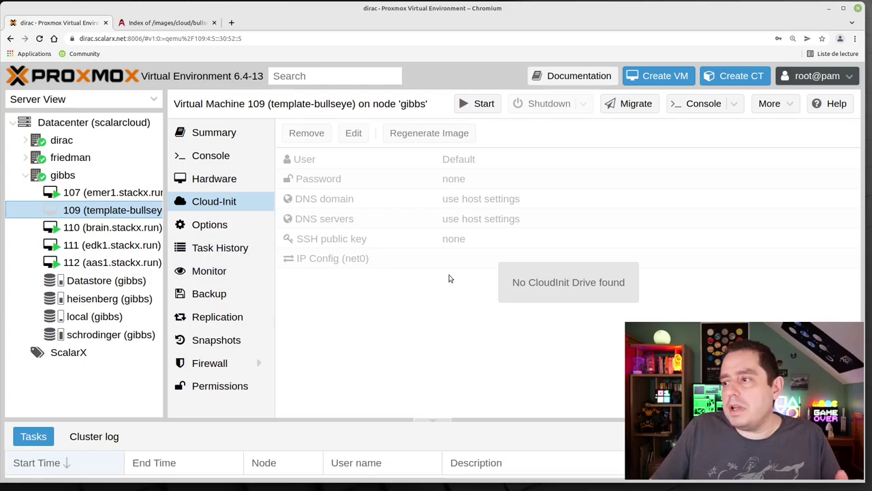
{"action": "left_click", "coordinate": [220, 180]}
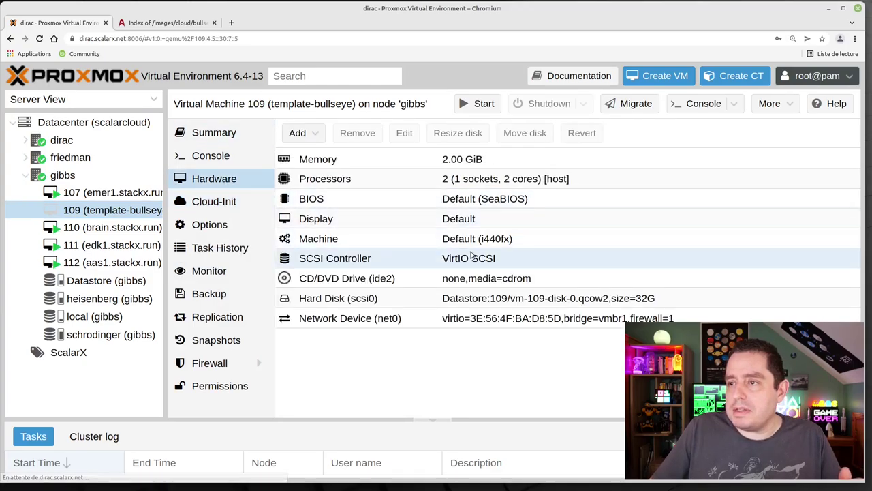
{"action": "left_click", "coordinate": [413, 301]}
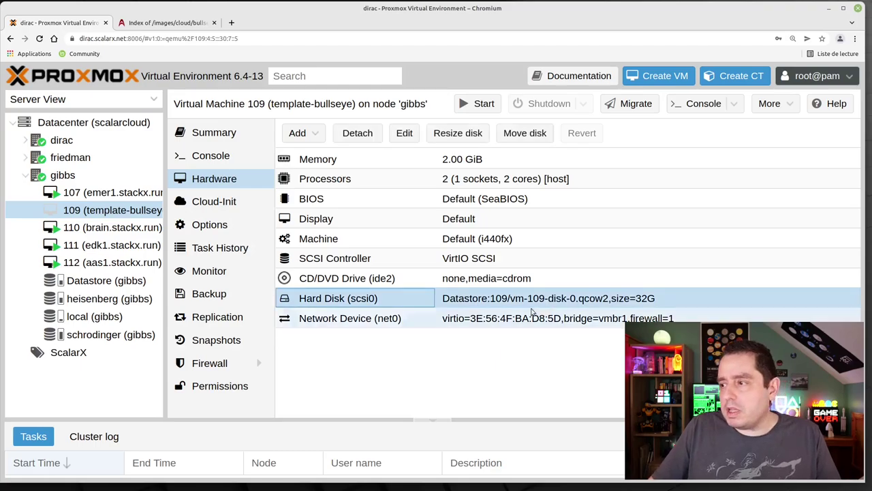
{"action": "left_click", "coordinate": [359, 135]}
{"action": "left_click", "coordinate": [401, 307]}
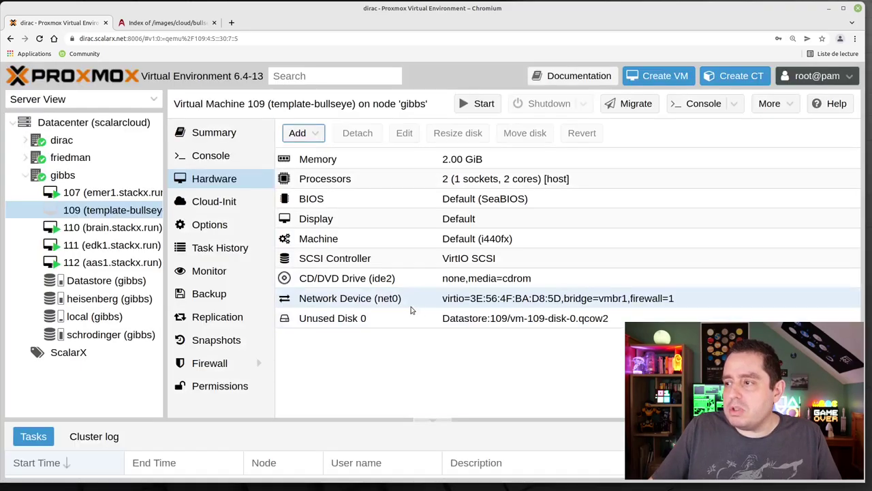
Step: Remove the leftover Unused Disk 0 from VM 109
{"action": "left_click", "coordinate": [444, 317]}
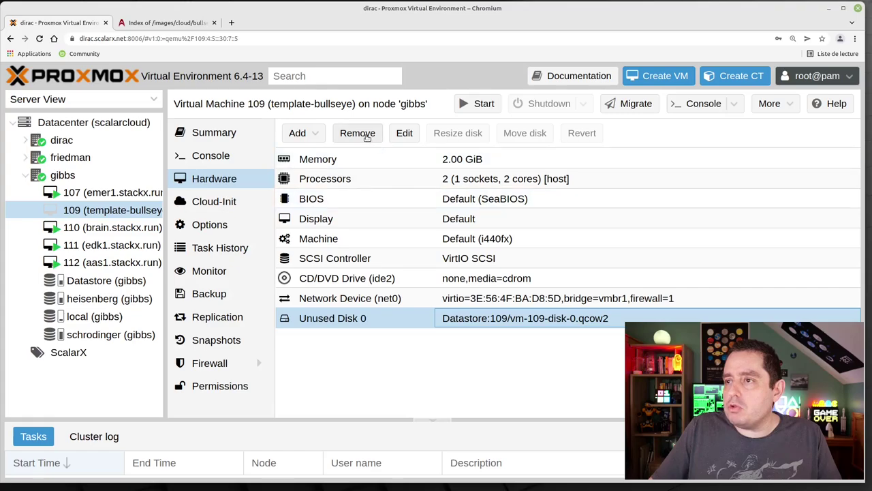
{"action": "left_click", "coordinate": [367, 135]}
{"action": "left_click", "coordinate": [402, 306]}
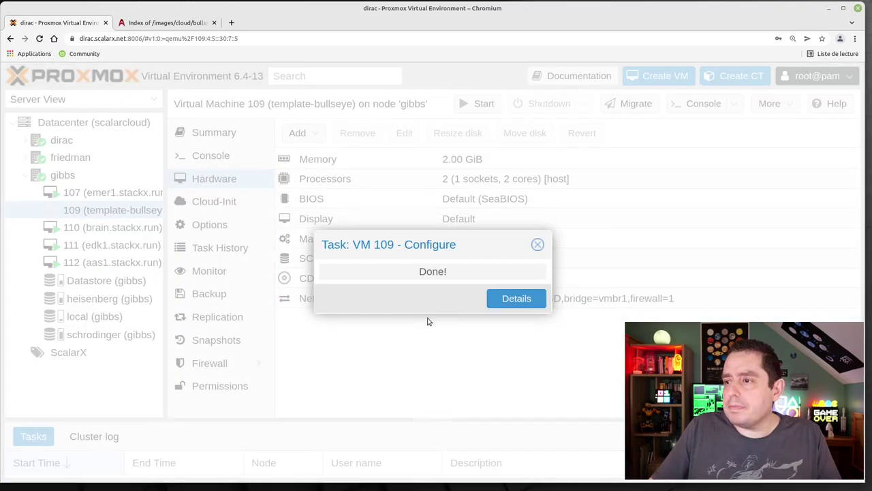
{"action": "left_click", "coordinate": [171, 25]}
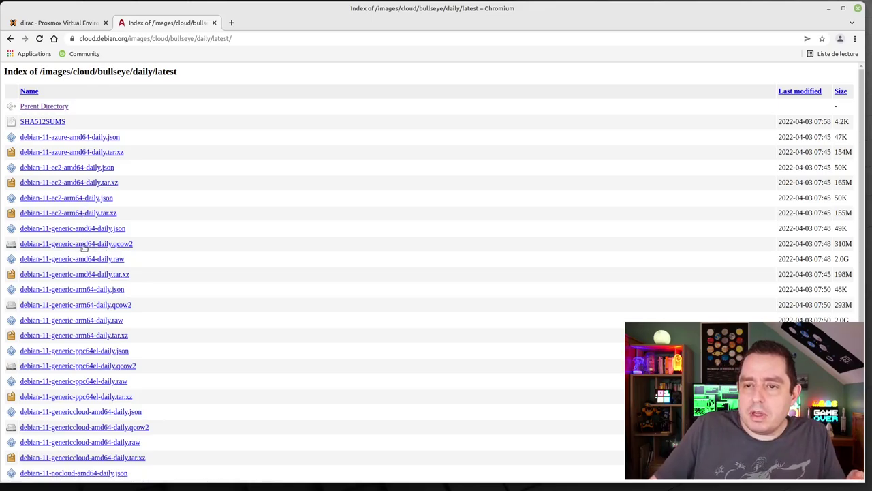
Step: Copy the debian-11-generic-amd64-daily.qcow2 link address and go back to the Proxmox tab
{"action": "right_click", "coordinate": [83, 245]}
{"action": "left_click", "coordinate": [122, 302]}
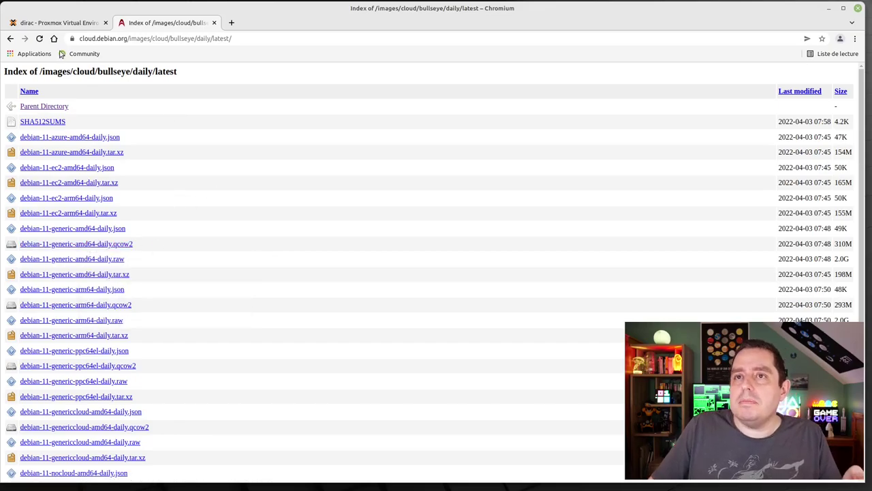
{"action": "left_click", "coordinate": [52, 24]}
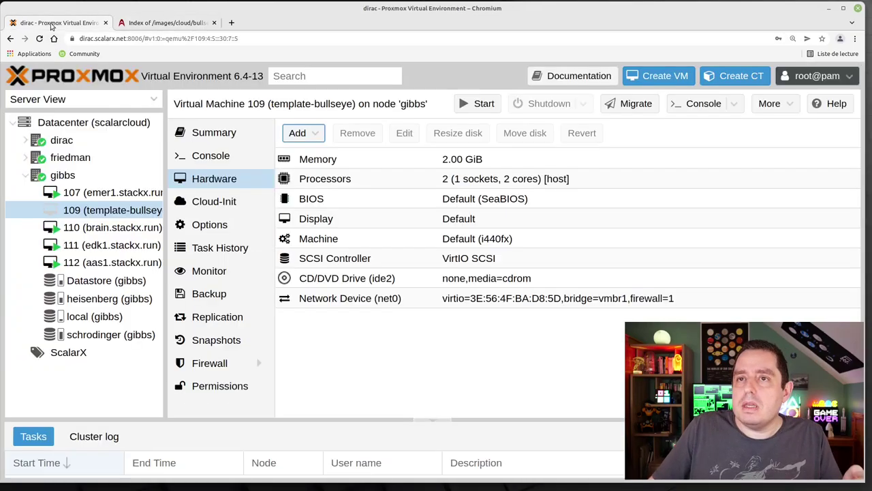
Step: Open a root shell on node gibbs in an enlarged console window
{"action": "right_click", "coordinate": [72, 176]}
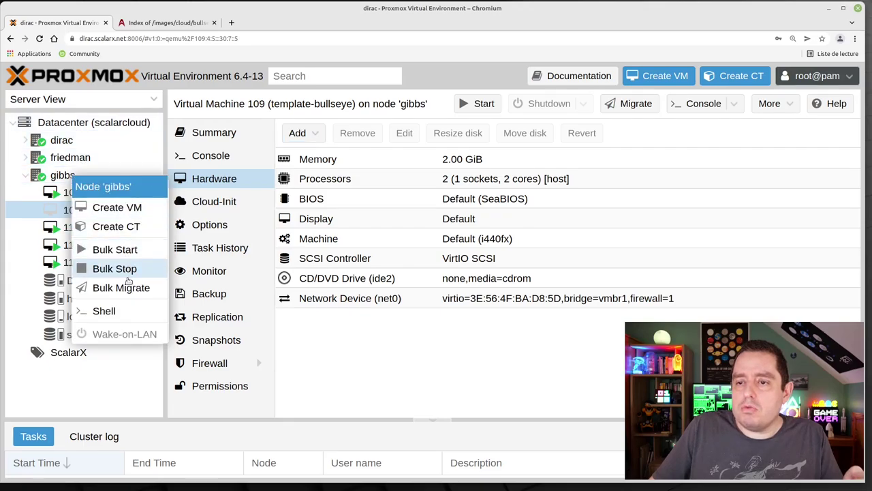
{"action": "left_click", "coordinate": [113, 311]}
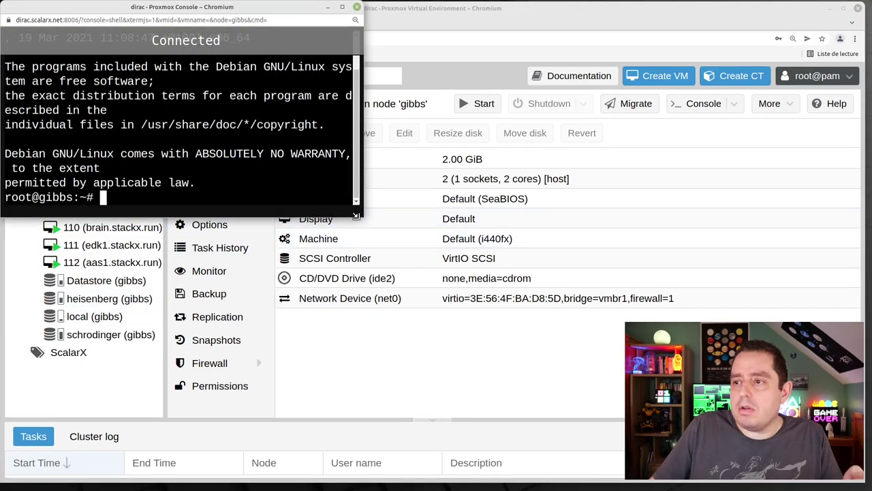
{"action": "left_click_drag", "start_coordinate": [359, 218], "coordinate": [617, 462]}
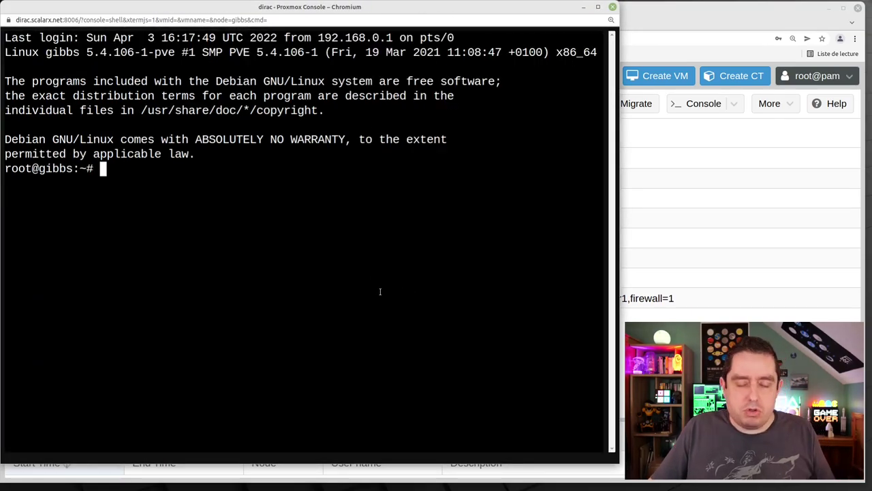
Step: Download the Debian 11 daily qcow2 image with wget and the pasted URL
{"action": "type", "text": "wget"}
{"action": "type", "text": "https://cloud.debian.org/images/cloud/bullseye/daily/latest/debian-11-generic-amd64-daily.qcow2"}
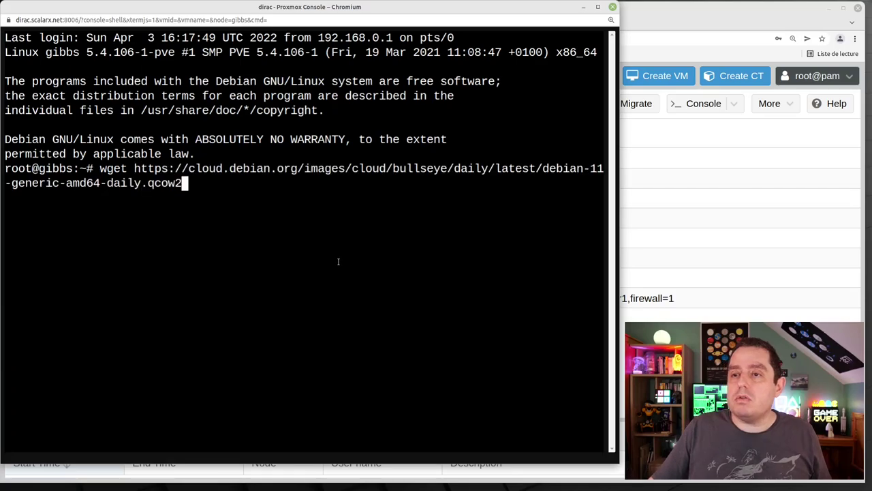
{"action": "key", "text": "Return"}
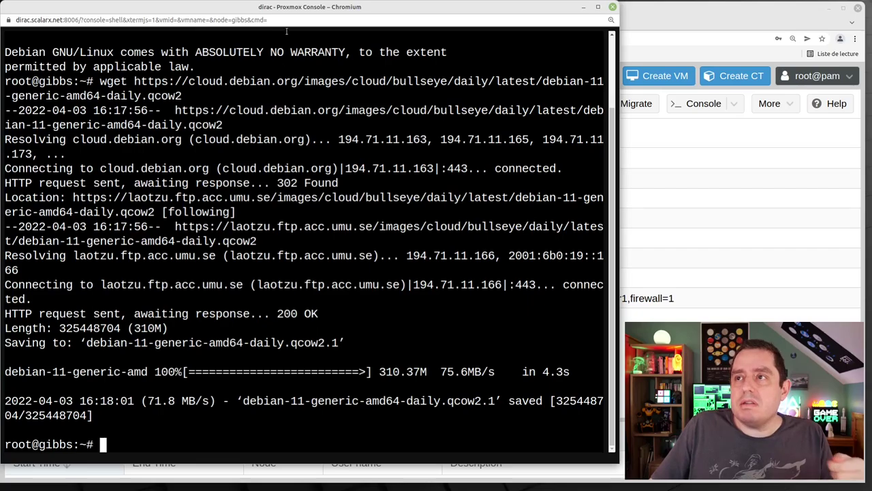
{"action": "left_click_drag", "start_coordinate": [321, 7], "coordinate": [333, 252]}
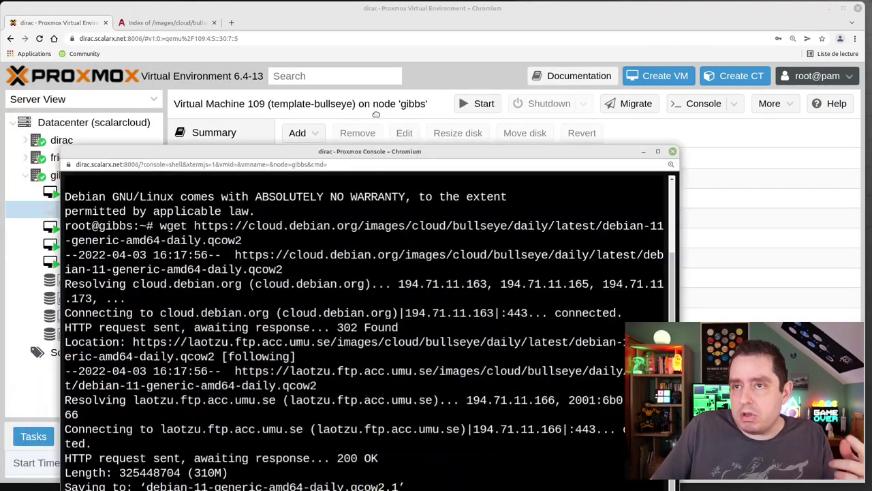
{"action": "mouse_move", "coordinate": [333, 253]}
{"action": "left_mouse_down"}
{"action": "mouse_move", "coordinate": [334, 15]}
{"action": "mouse_move", "coordinate": [315, 22]}
{"action": "left_mouse_up"}
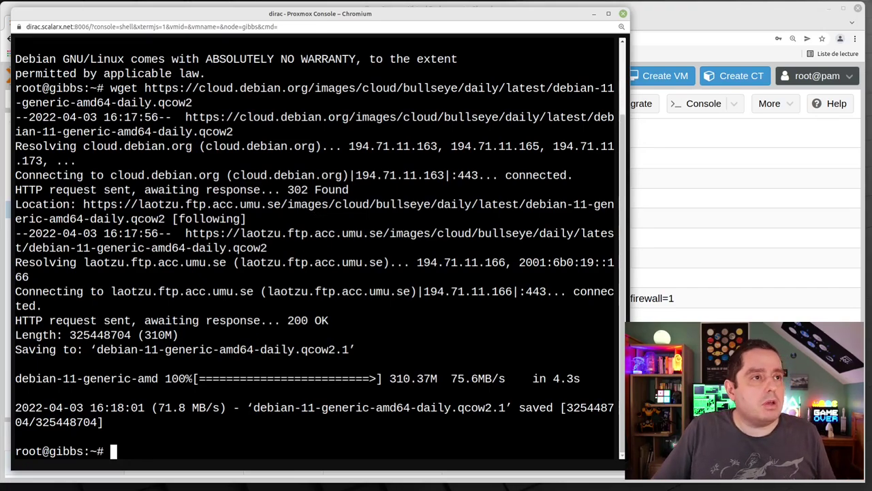
{"action": "left_click", "coordinate": [421, 314]}
Step: Import debian-11-generic-amd64-daily.qcow2 into VM 109 on Datastore in qcow2 format with qm importdisk
{"action": "type", "text": "qm impordisk"}
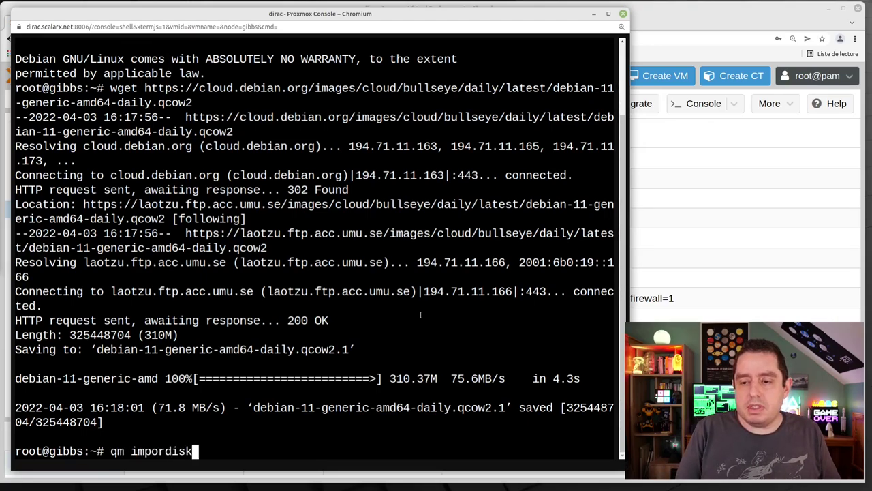
{"action": "key", "text": "BackSpace"}
{"action": "key", "text": "BackSpace"}
{"action": "key", "text": "BackSpace"}
{"action": "type", "text": "t"}
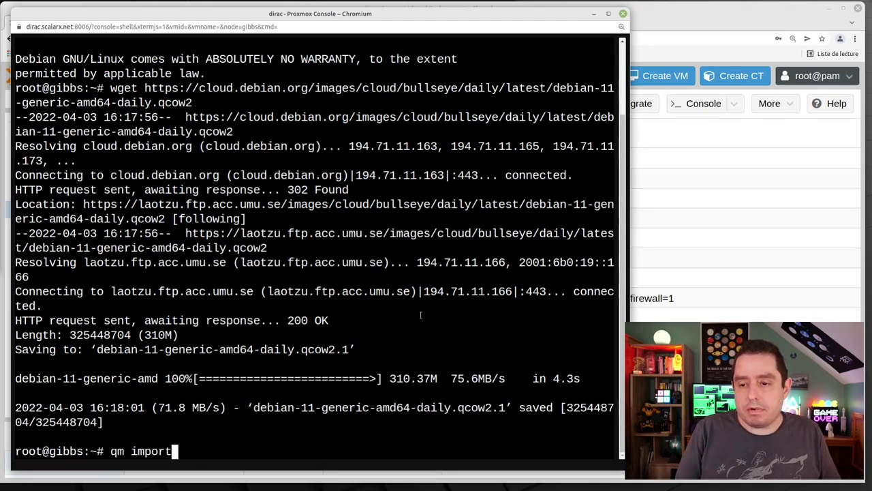
{"action": "type", "text": "isk "}
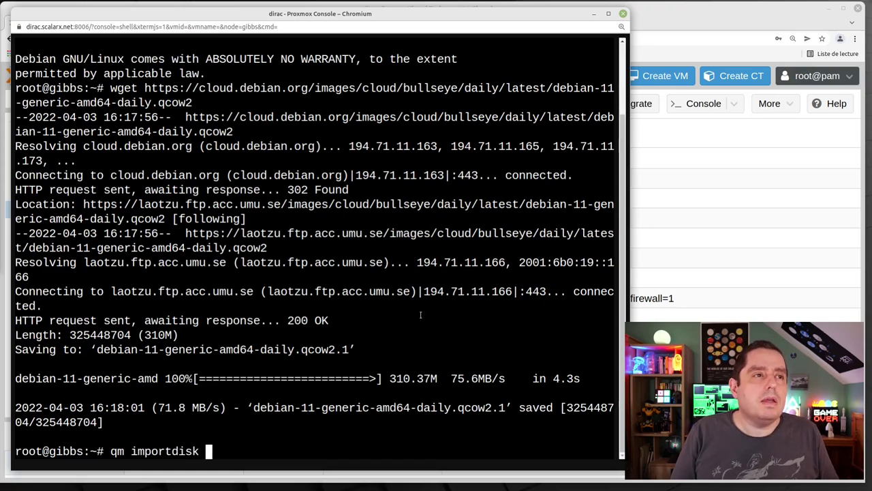
{"action": "type", "text": "109 deb"}
{"action": "key", "text": "Tab"}
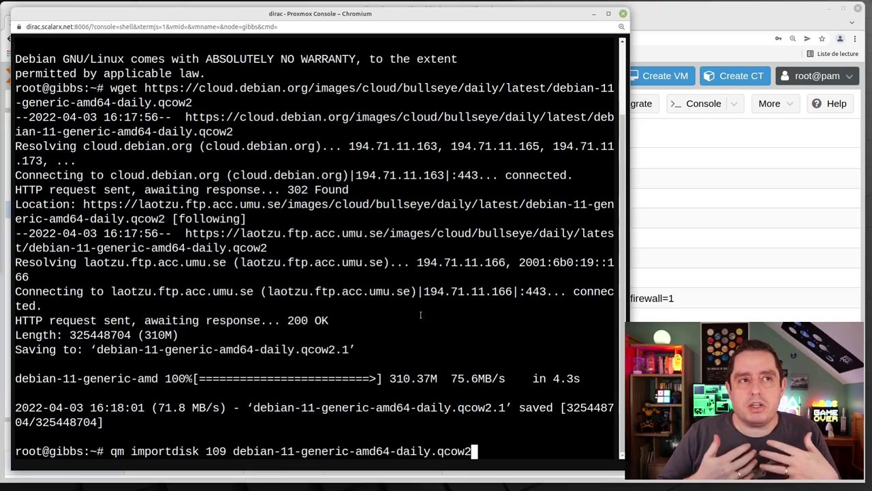
{"action": "type", "text": "v "}
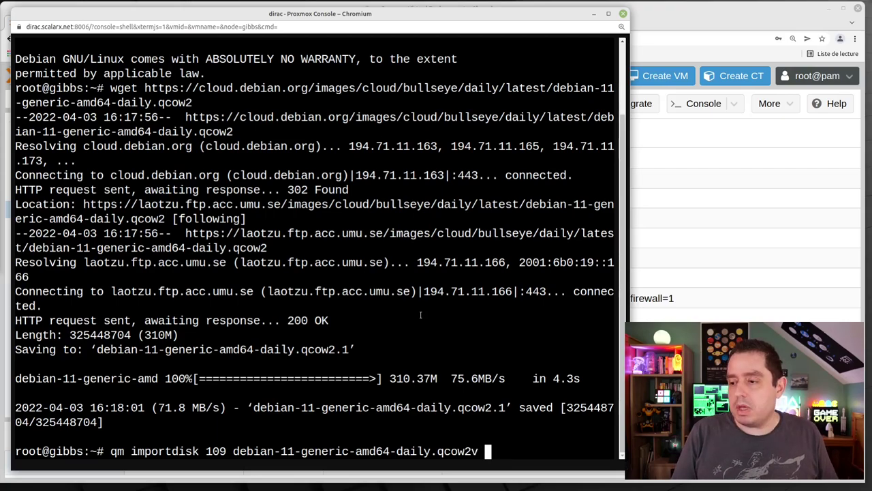
{"action": "type", "text": "Datastore"}
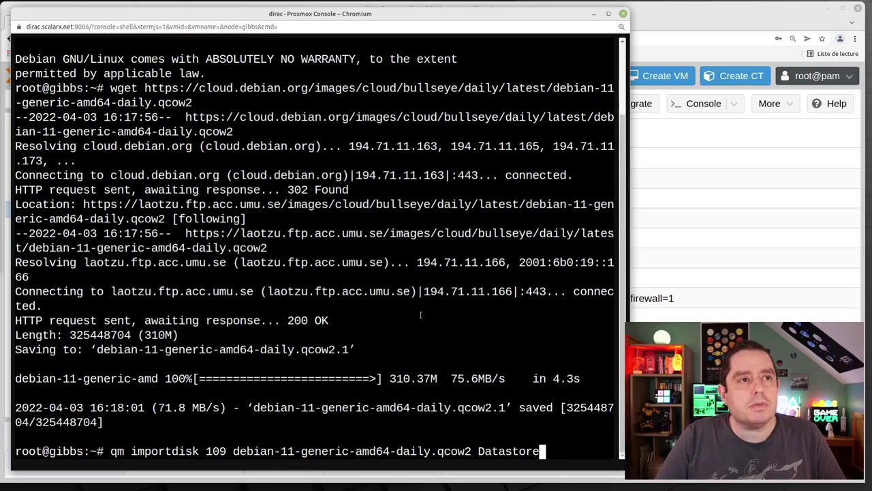
{"action": "type", "text": " fr"}
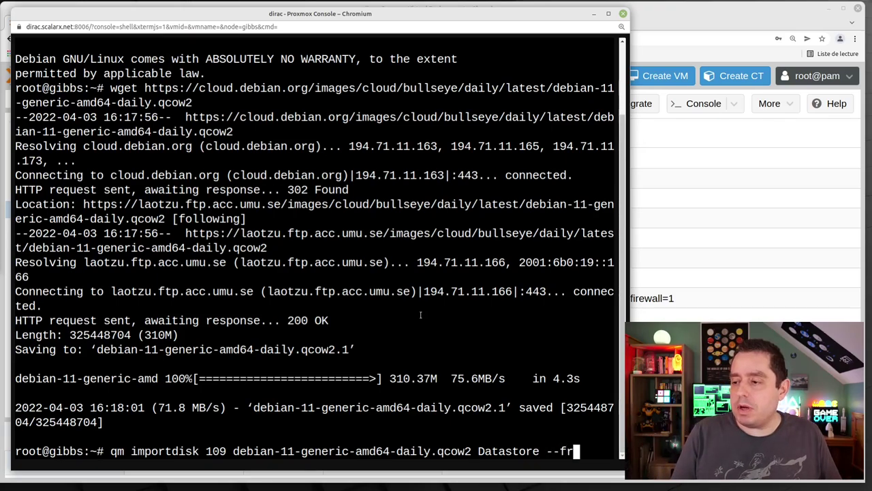
{"action": "type", "text": "rmat qcow2"}
{"action": "key", "text": "Return"}
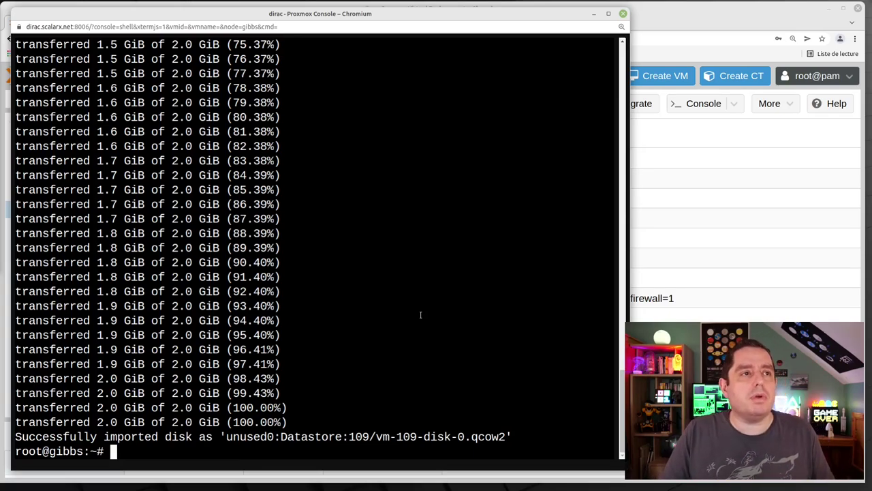
Step: Set VM 109's serial0 to socket and VGA to serial0, then exit the shell
{"action": "type", "text": "qm "}
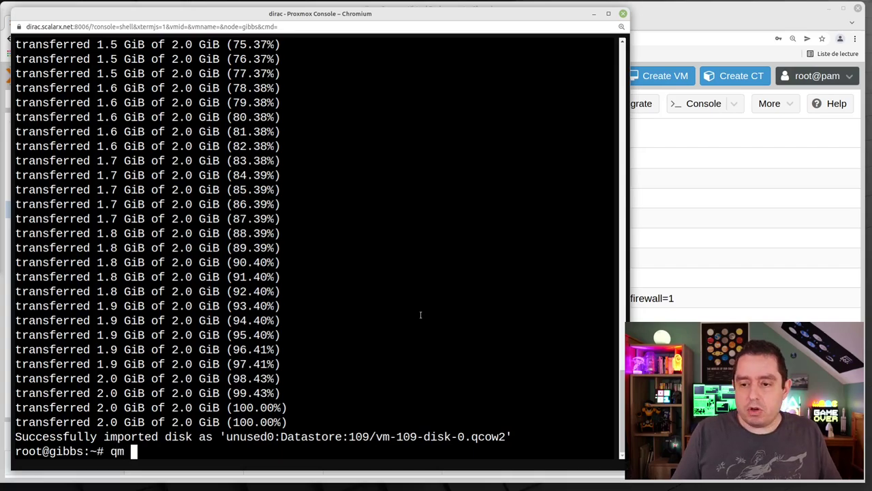
{"action": "type", "text": "set 109"}
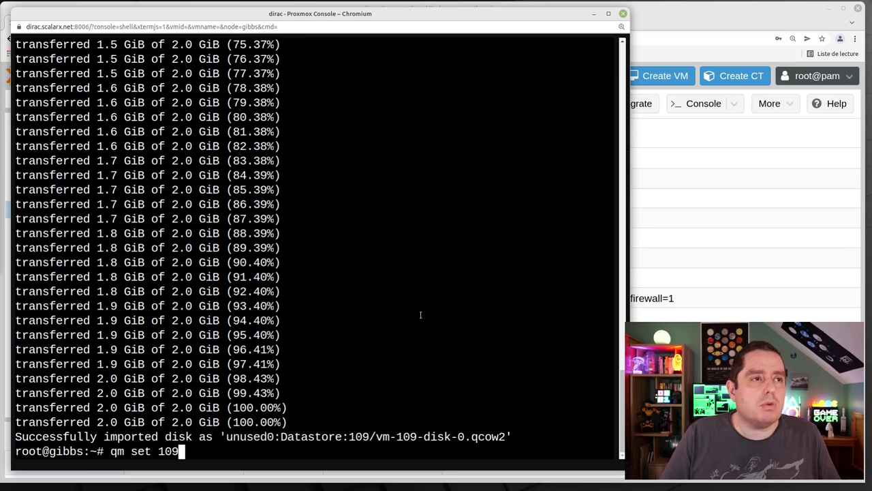
{"action": "type", "text": " --serial0 socket"}
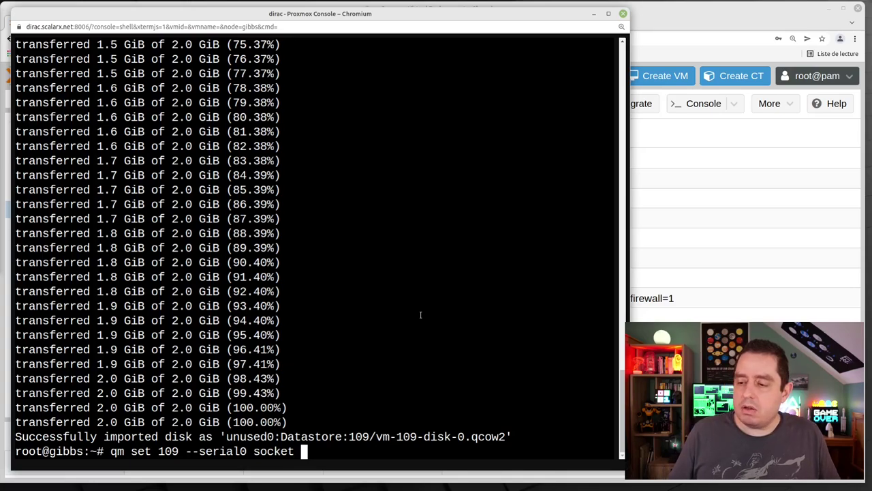
{"action": "type", "text": " --vga serial0"}
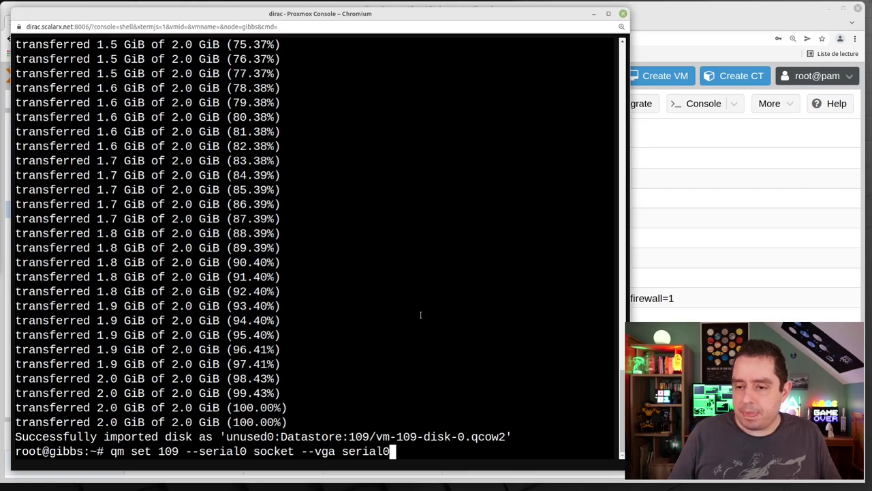
{"action": "key", "text": "Return"}
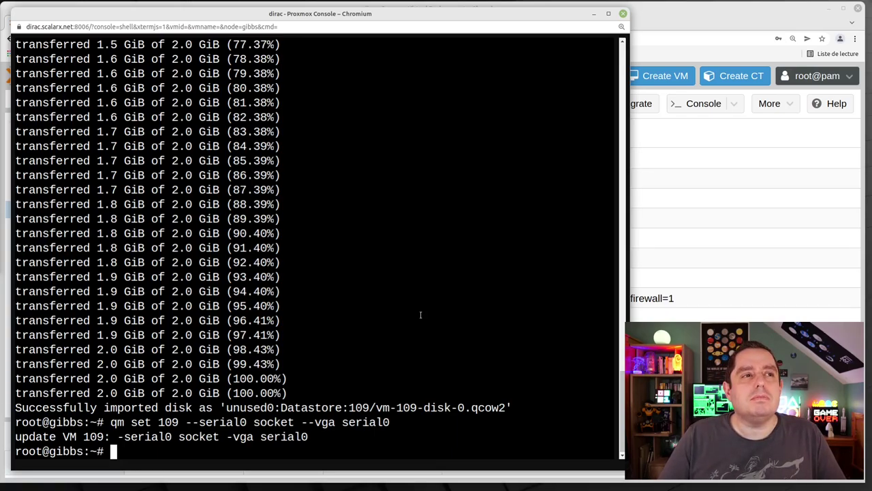
{"action": "type", "text": "exit"}
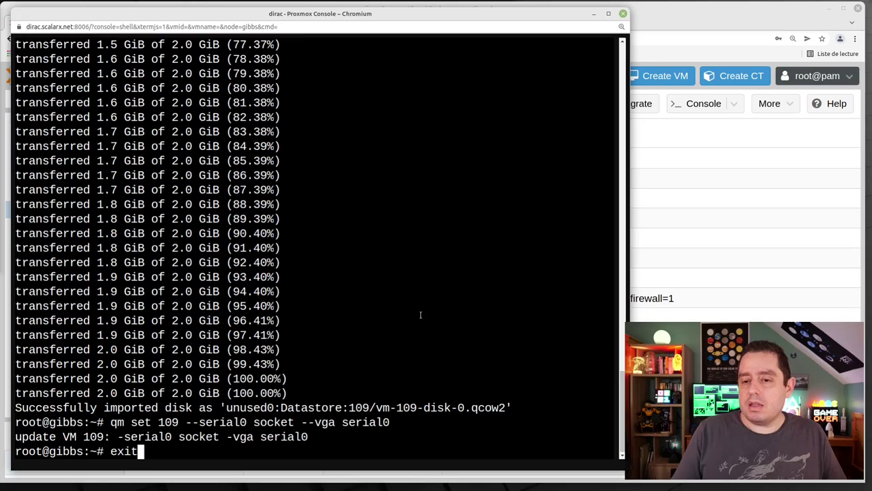
{"action": "key", "text": "Return"}
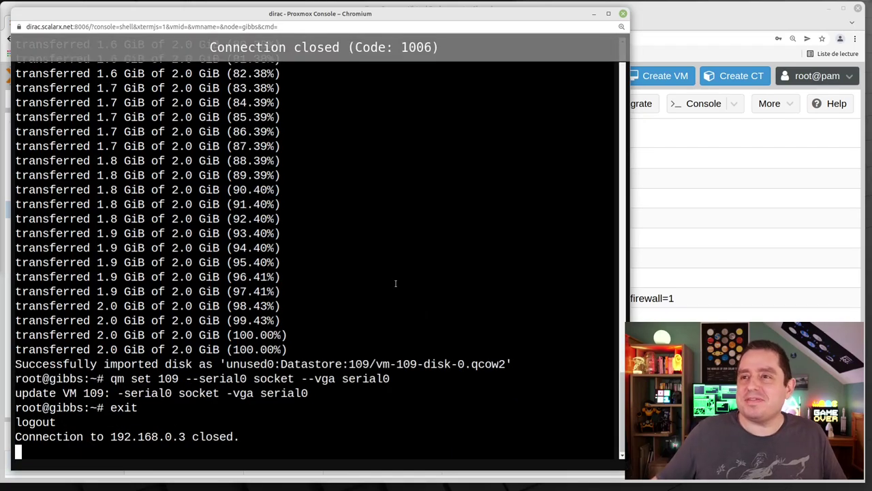
{"action": "left_click", "coordinate": [621, 13]}
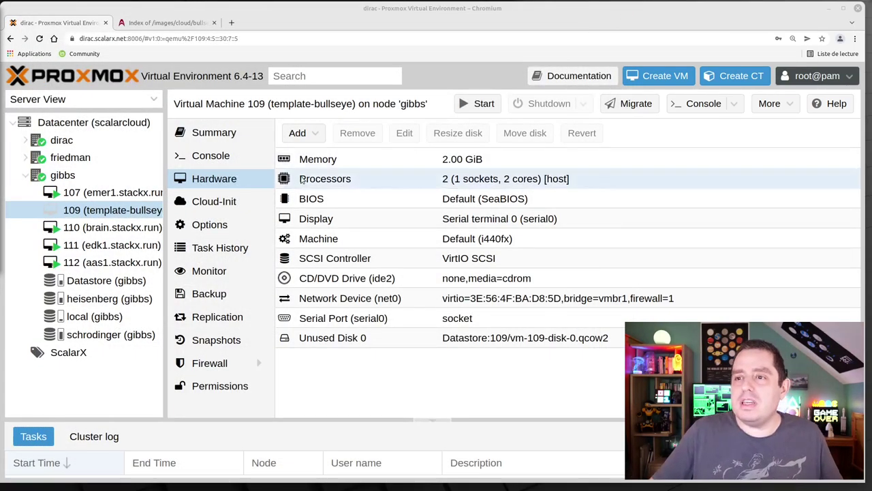
Step: Attach the imported Unused Disk 0 to VM 109 as scsi0 with discard enabled
{"action": "left_click", "coordinate": [372, 344]}
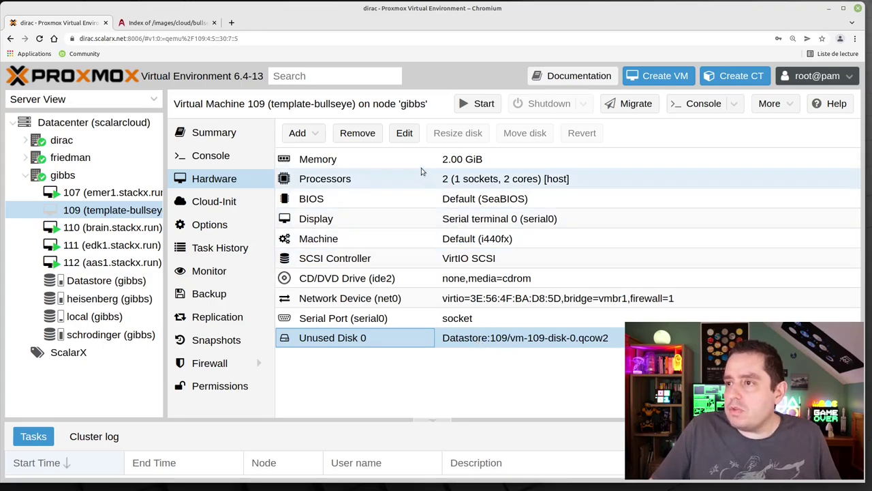
{"action": "left_click", "coordinate": [404, 133]}
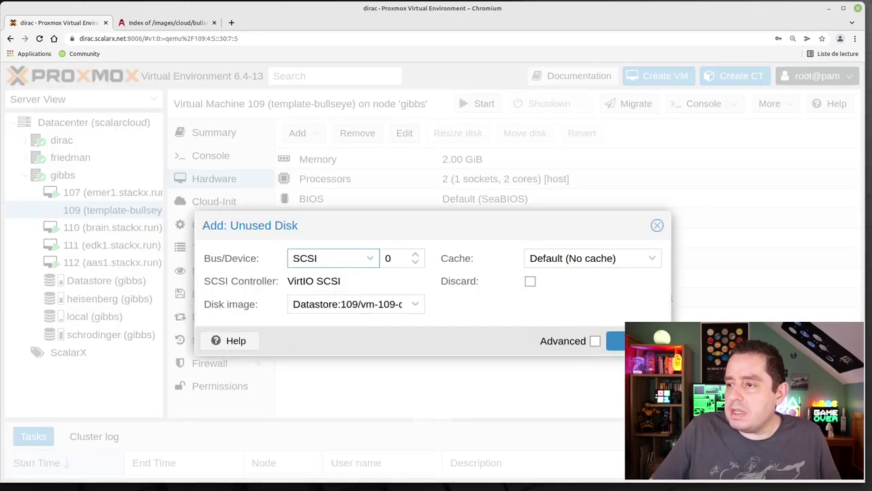
{"action": "left_click", "coordinate": [531, 282]}
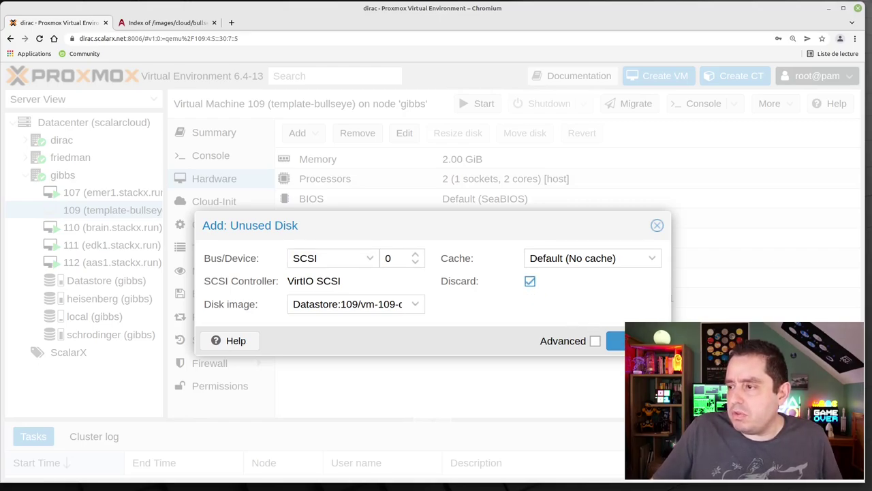
{"action": "left_click", "coordinate": [617, 341]}
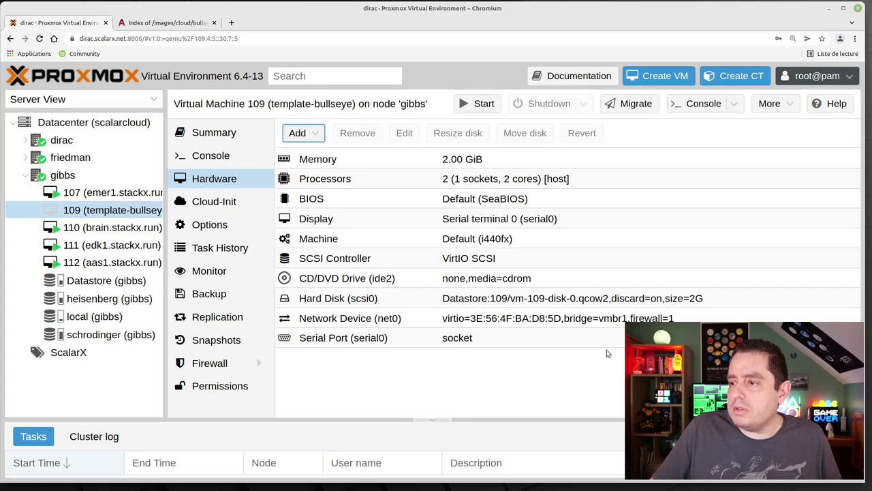
{"action": "left_click", "coordinate": [389, 300]}
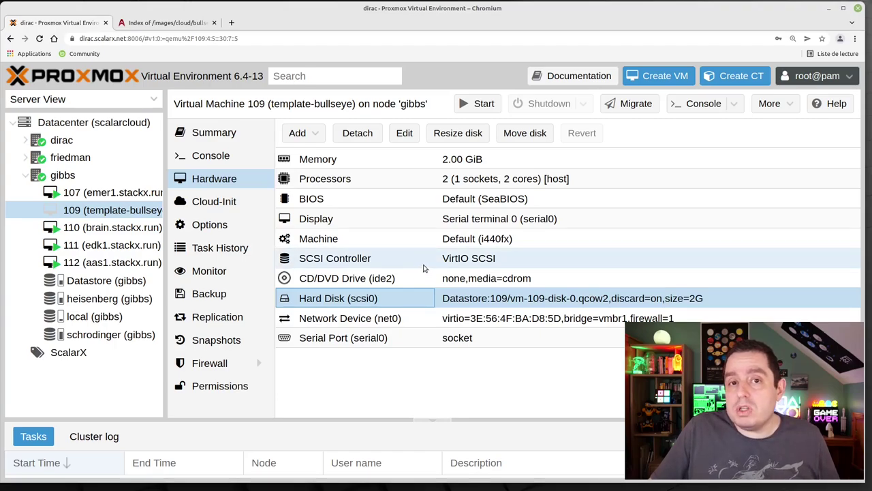
Step: Add a CloudInit drive stored on Datastore to VM 109
{"action": "left_click", "coordinate": [316, 133]}
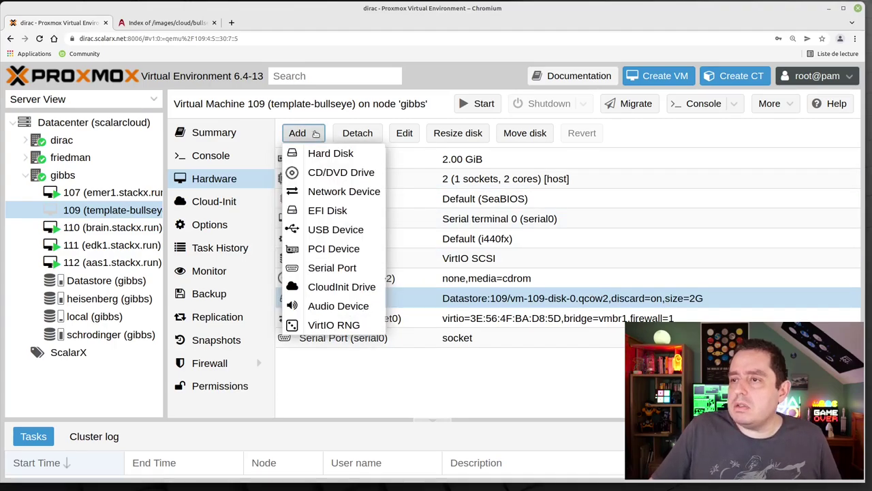
{"action": "left_click", "coordinate": [346, 289]}
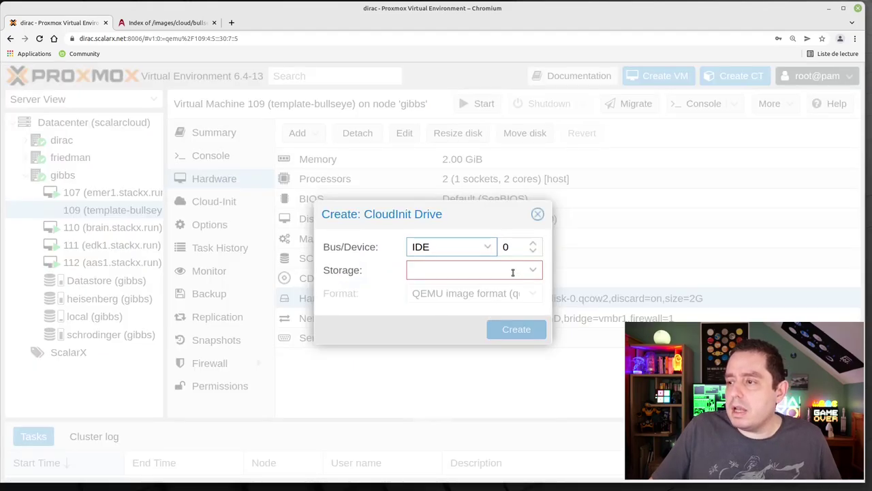
{"action": "left_click", "coordinate": [531, 272]}
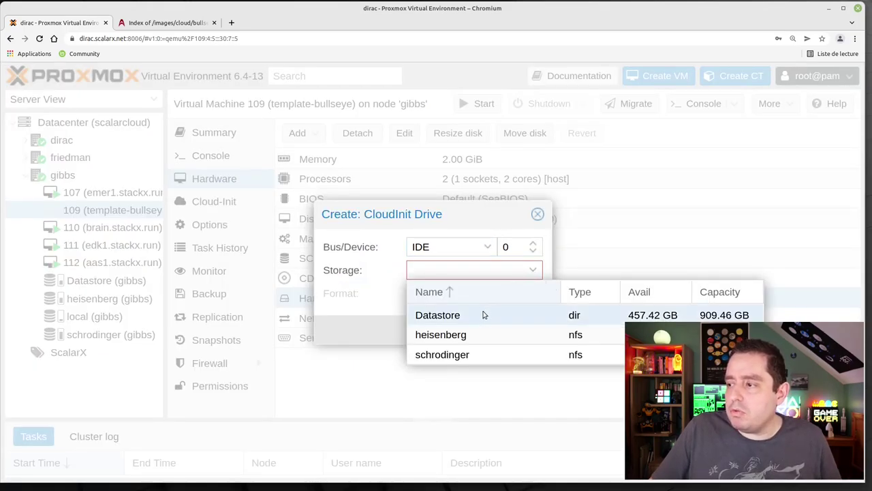
{"action": "left_click", "coordinate": [477, 316]}
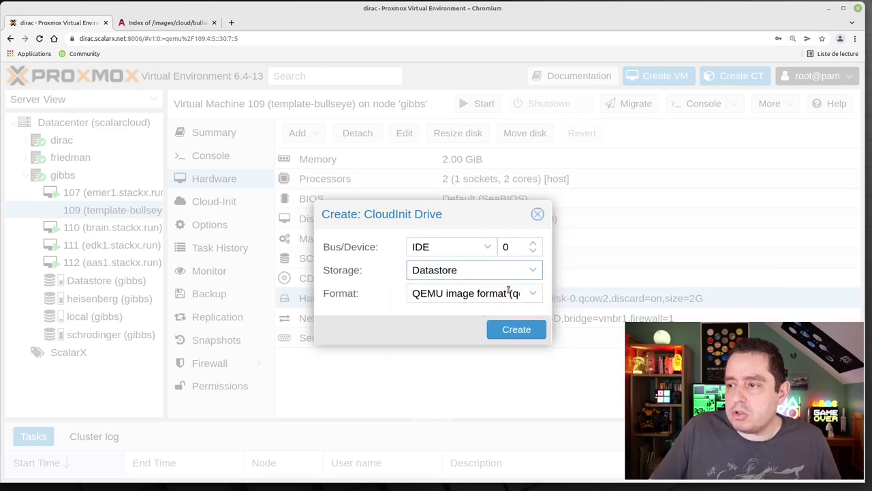
{"action": "left_click", "coordinate": [517, 330]}
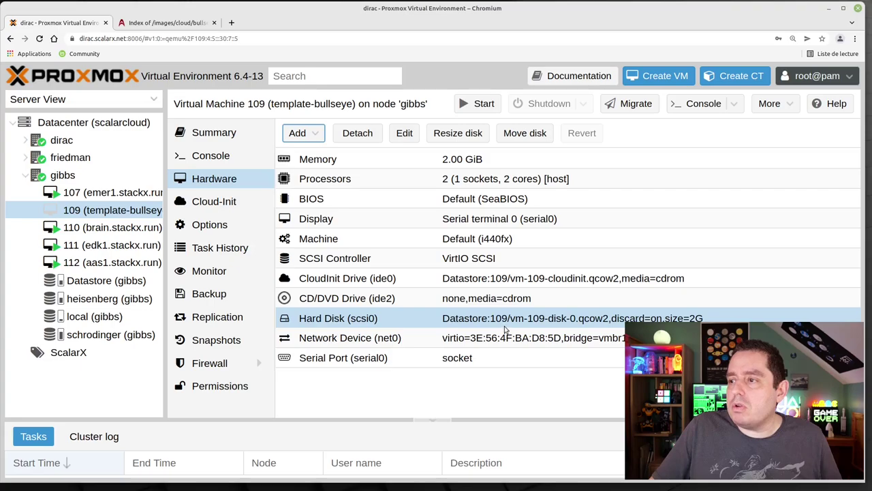
{"action": "left_click", "coordinate": [225, 229]}
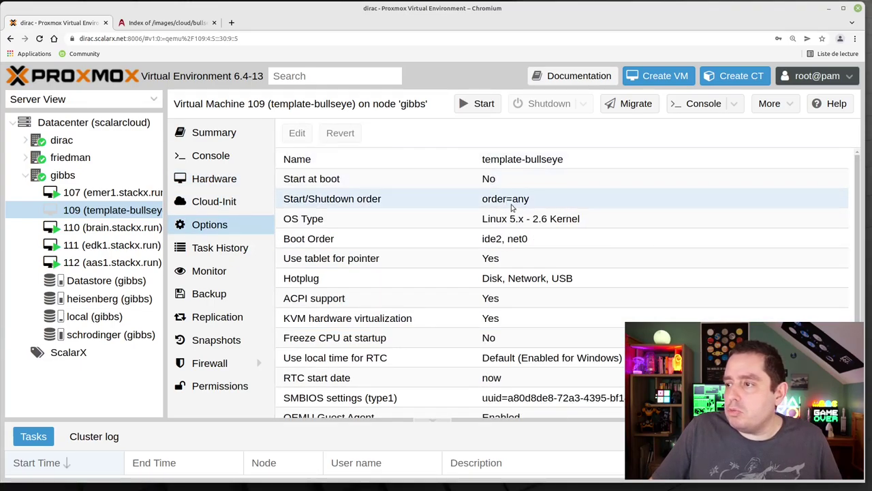
Step: Make scsi0 the only boot device for VM 109, disabling ide2 and net0
{"action": "double_click", "coordinate": [513, 247]}
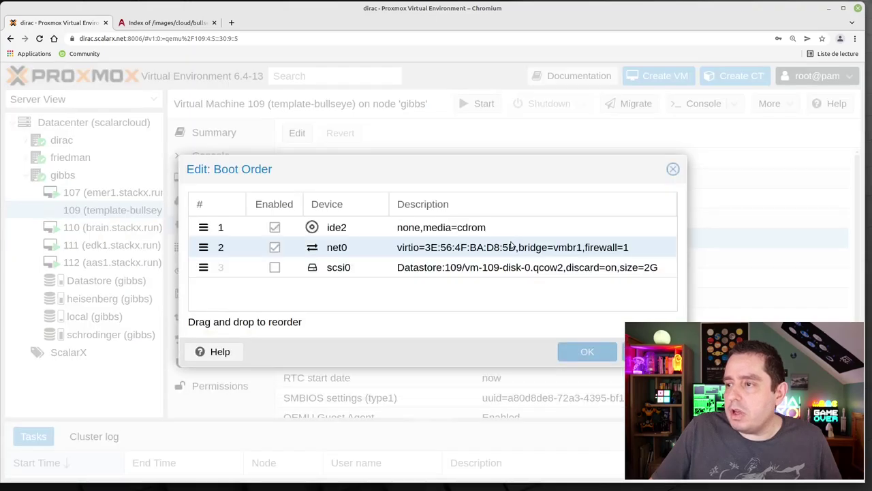
{"action": "left_click", "coordinate": [274, 227]}
{"action": "left_click", "coordinate": [275, 247]}
{"action": "left_click", "coordinate": [275, 267]}
{"action": "left_click_drag", "start_coordinate": [402, 272], "coordinate": [402, 229]}
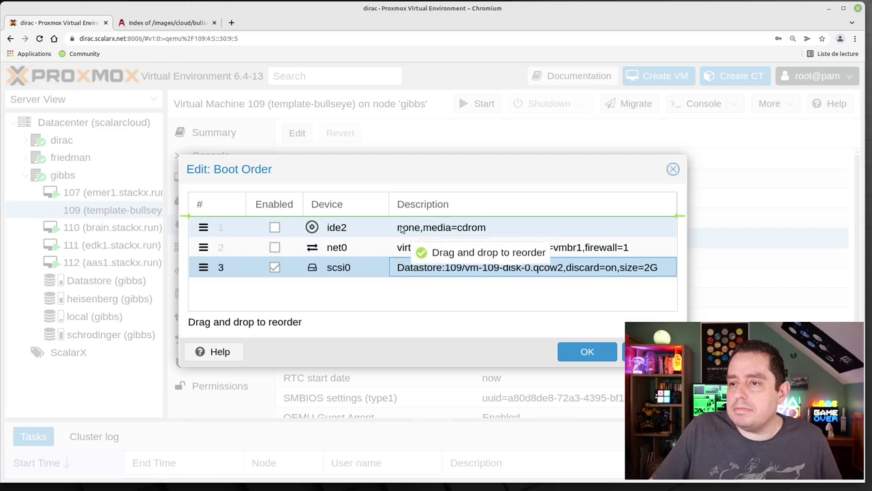
{"action": "left_click", "coordinate": [588, 351]}
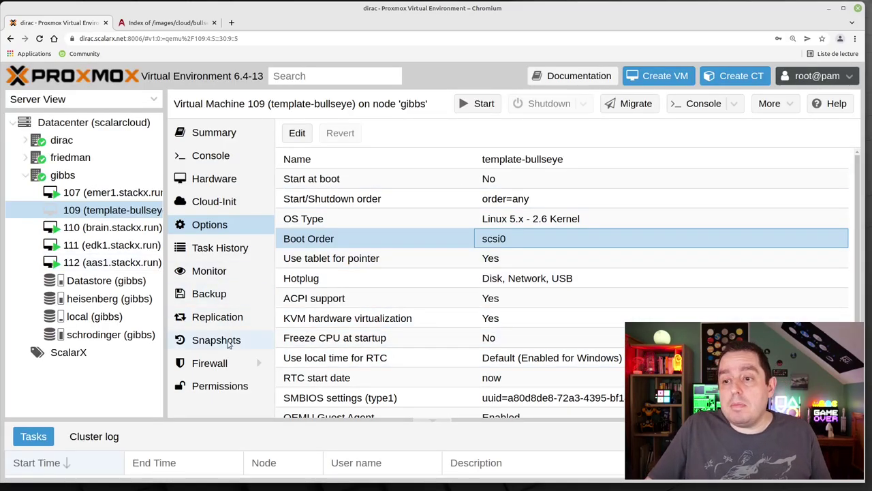
{"action": "left_click", "coordinate": [216, 202]}
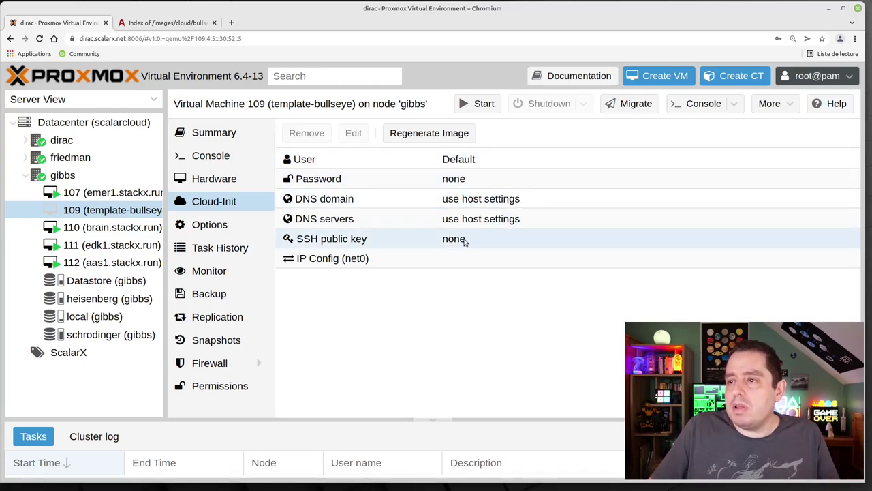
Step: Set the Cloud-Init user to debian and enter a password
{"action": "double_click", "coordinate": [467, 163]}
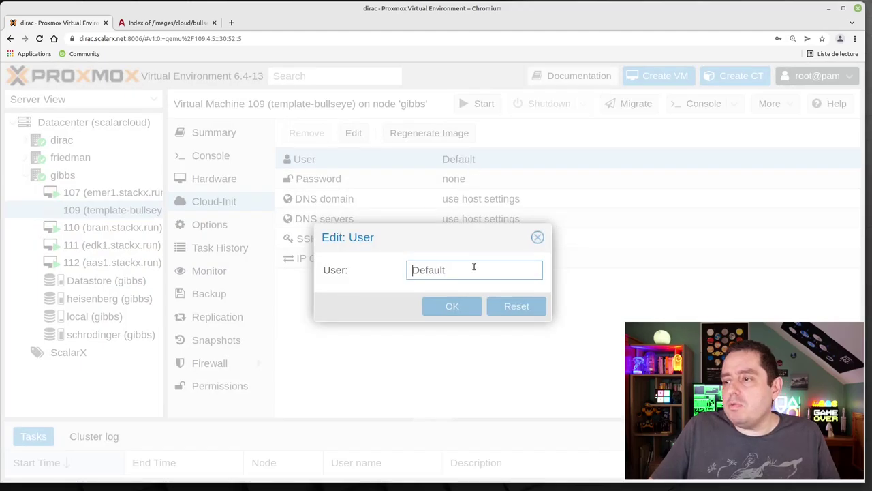
{"action": "key", "text": "ctrl+a"}
{"action": "type", "text": "debian"}
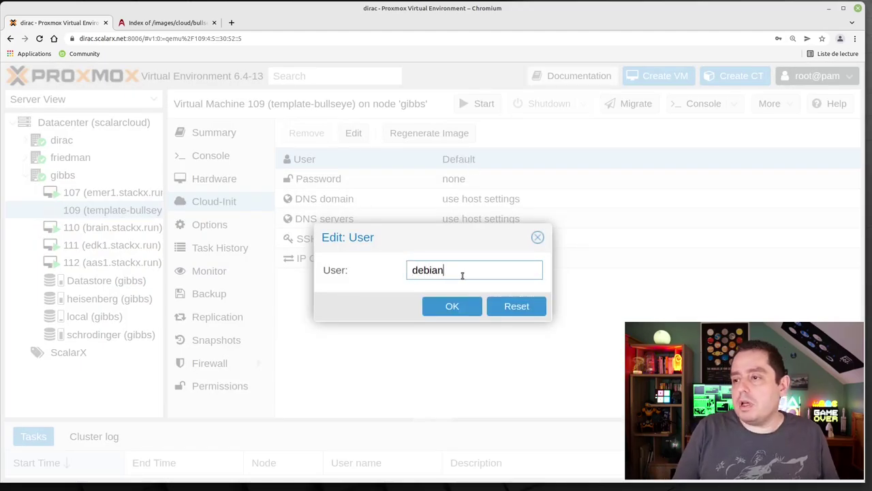
{"action": "left_click", "coordinate": [453, 306]}
{"action": "double_click", "coordinate": [468, 182]}
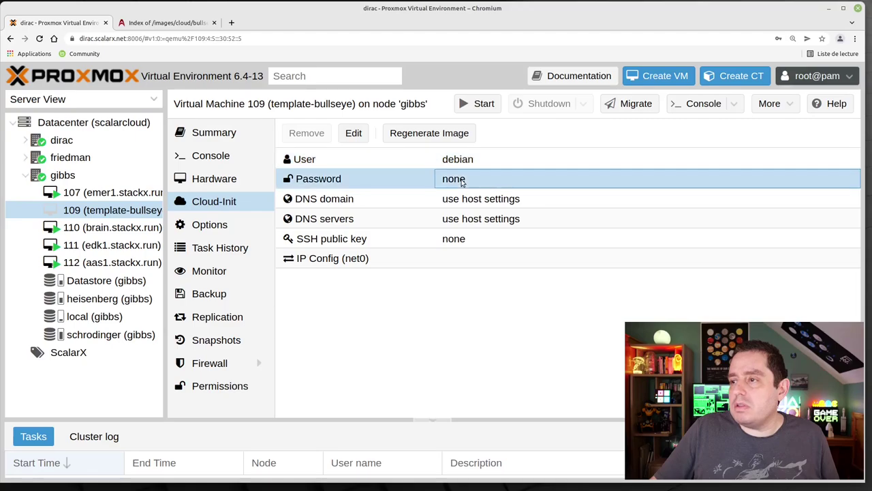
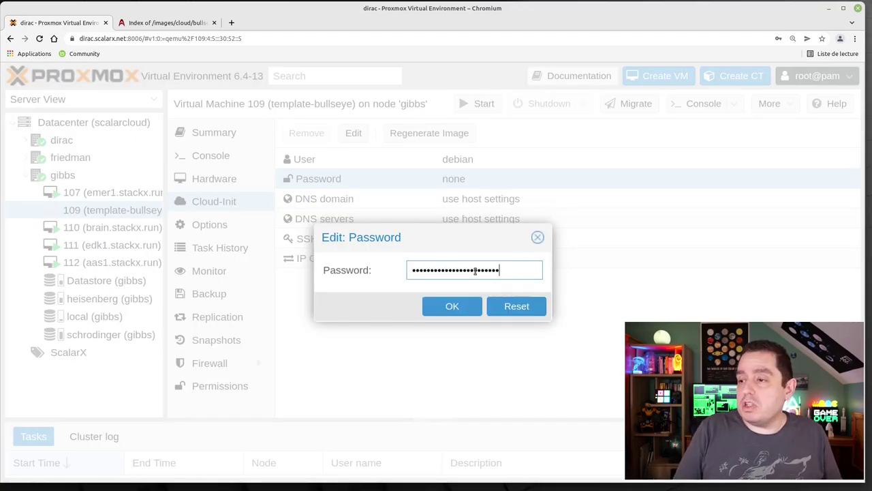
{"action": "left_click", "coordinate": [463, 306]}
Step: Set the DNS domain to stackx.run and DNS servers to 1.1.1.1 8.8.8.8 9.9.9.9
{"action": "left_click", "coordinate": [479, 200]}
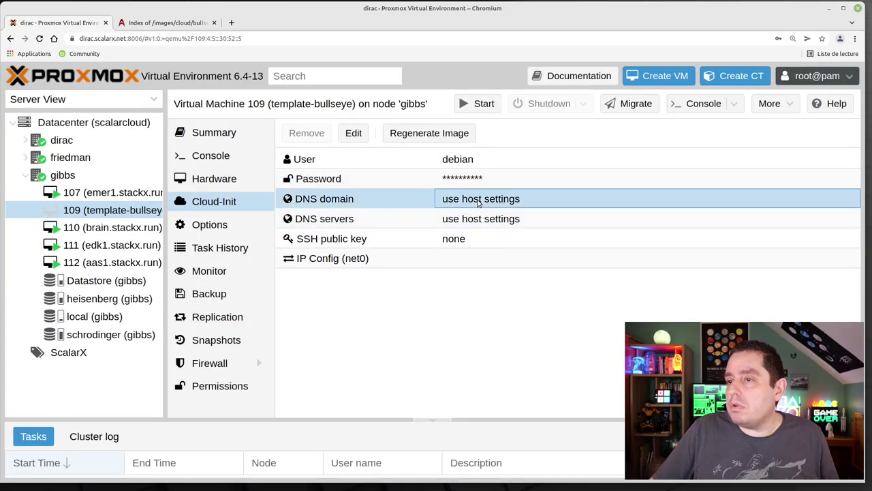
{"action": "double_click", "coordinate": [479, 202]}
{"action": "type", "text": "stackx.run"}
{"action": "left_click", "coordinate": [489, 285]}
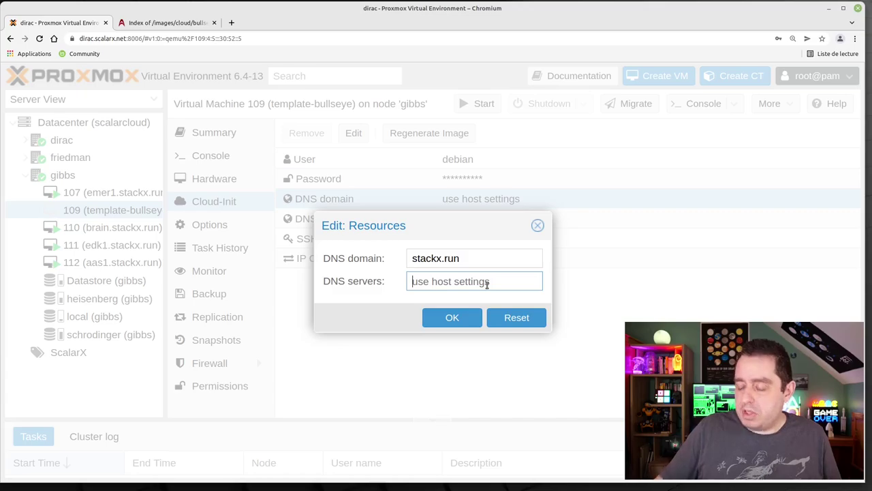
{"action": "type", "text": "1.1.1.1 8.8.8.8 9.9.9.9"}
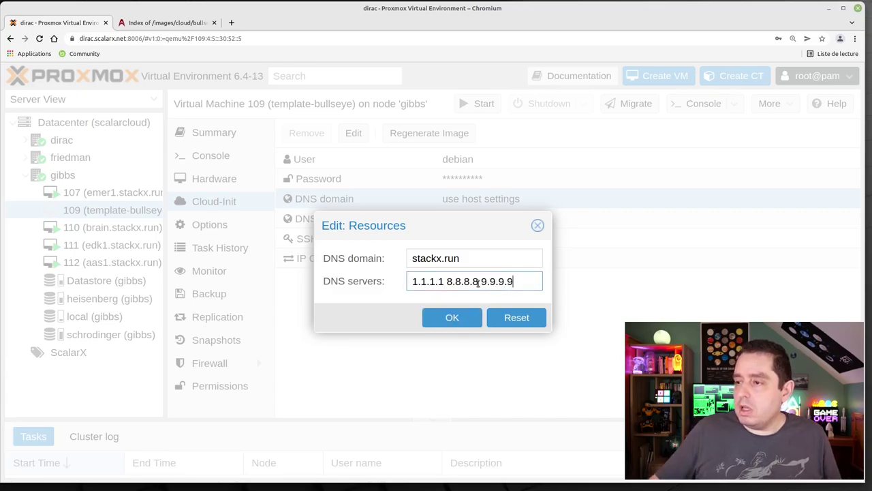
{"action": "left_click", "coordinate": [454, 318]}
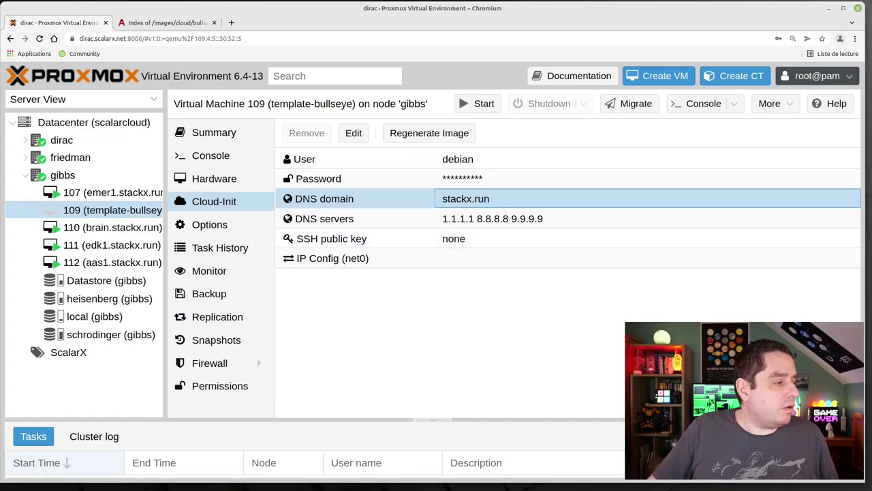
Step: Paste the SSH public key into the Cloud-Init settings
{"action": "key", "text": "alt+Tab"}
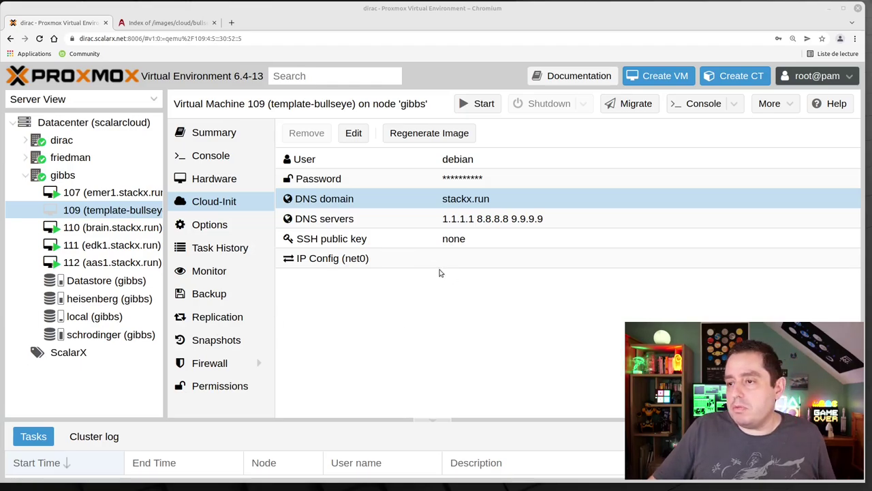
{"action": "double_click", "coordinate": [440, 238]}
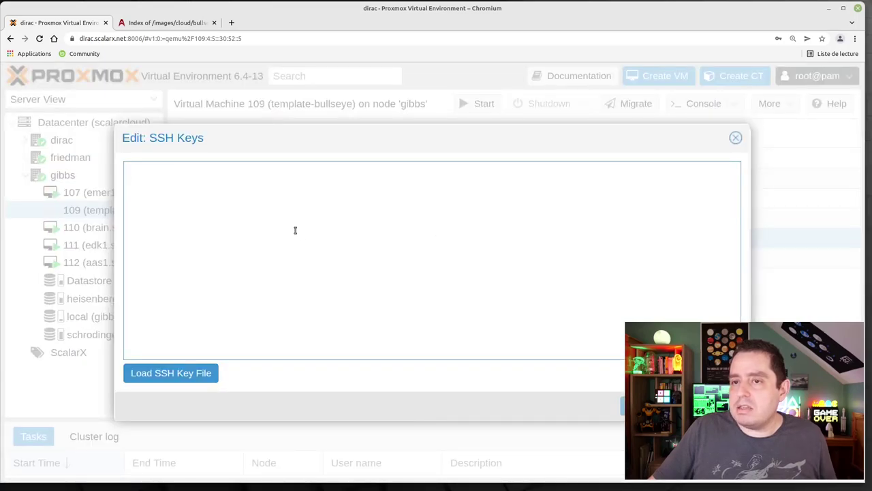
{"action": "key", "text": "ctrl+v"}
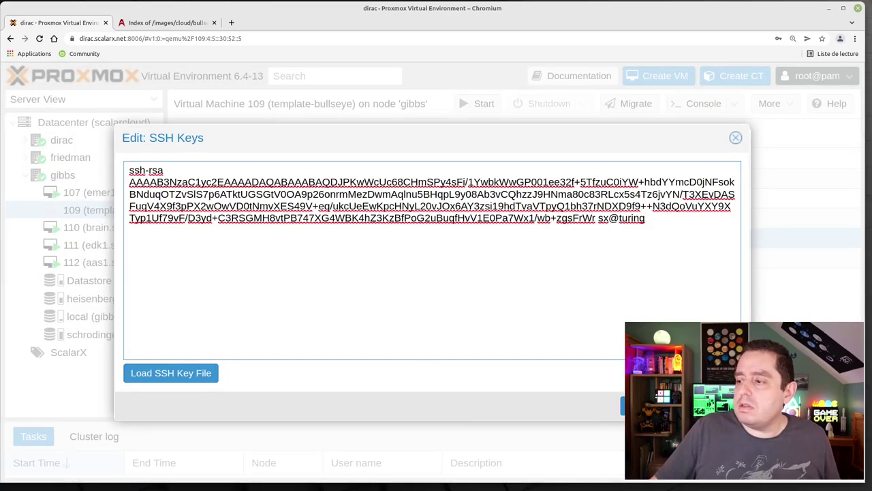
{"action": "left_click", "coordinate": [644, 406]}
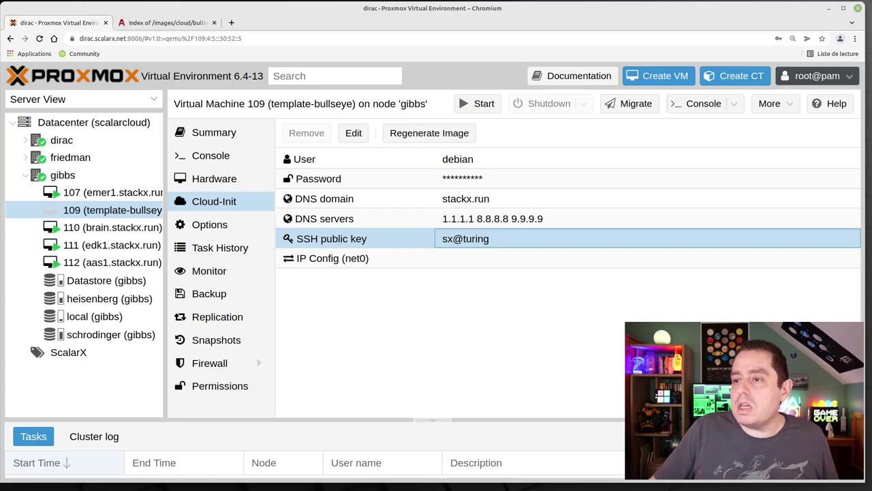
{"action": "left_click", "coordinate": [344, 265]}
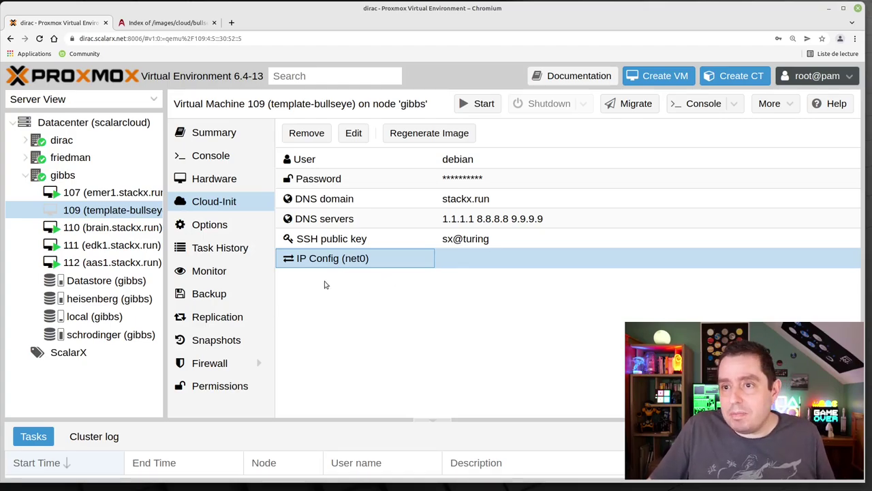
Step: Convert VM 109 into a template and confirm the conversion
{"action": "right_click", "coordinate": [129, 215]}
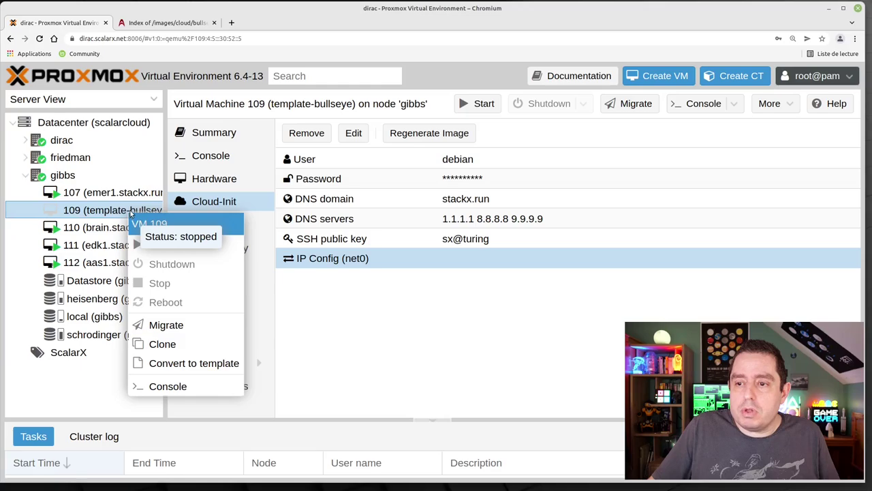
{"action": "key", "text": "Escape"}
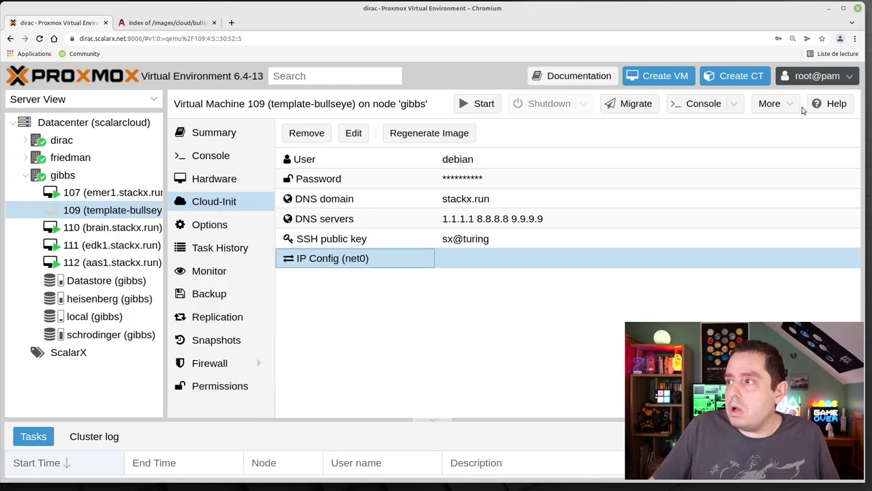
{"action": "left_click", "coordinate": [793, 110]}
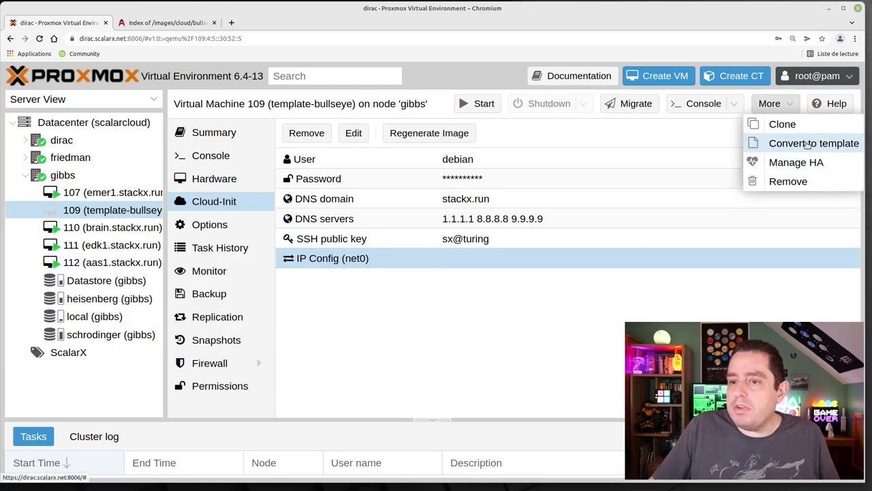
{"action": "left_click", "coordinate": [482, 353]}
{"action": "right_click", "coordinate": [94, 214]}
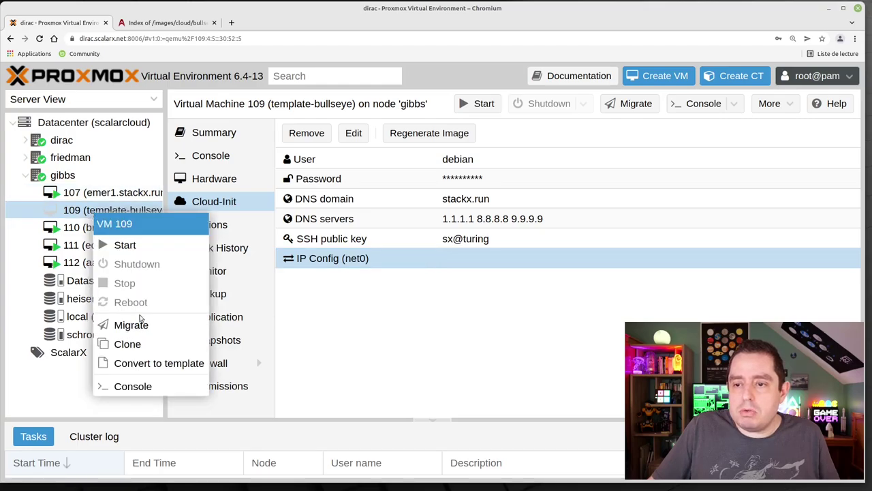
{"action": "left_click", "coordinate": [132, 364]}
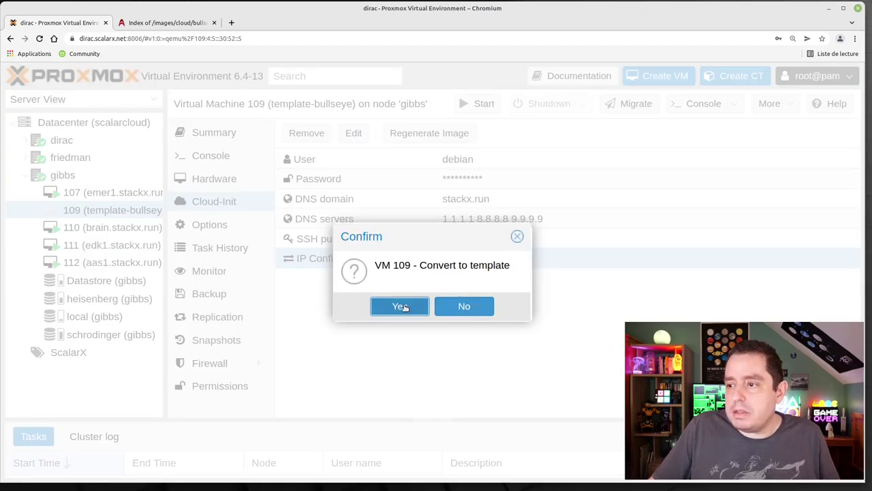
{"action": "left_click", "coordinate": [403, 307]}
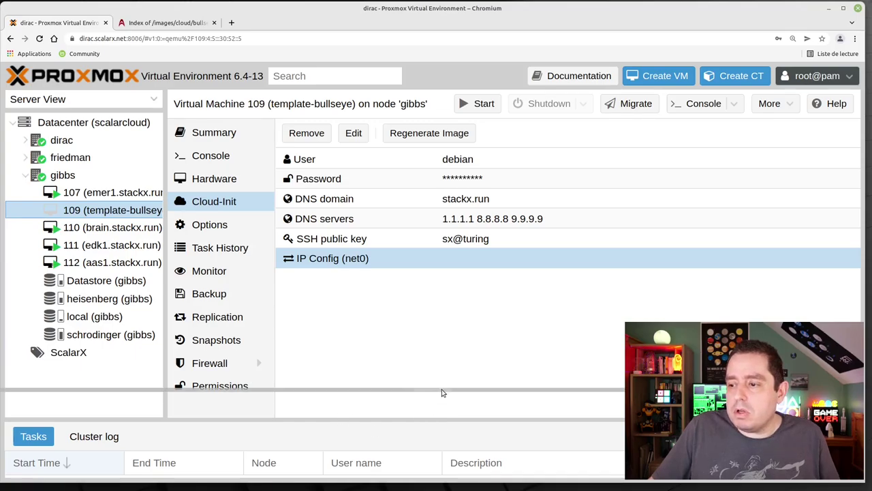
Step: Check the convert-to-template task in the enlarged task log, then shrink the log again
{"action": "left_click_drag", "start_coordinate": [433, 421], "coordinate": [439, 346]}
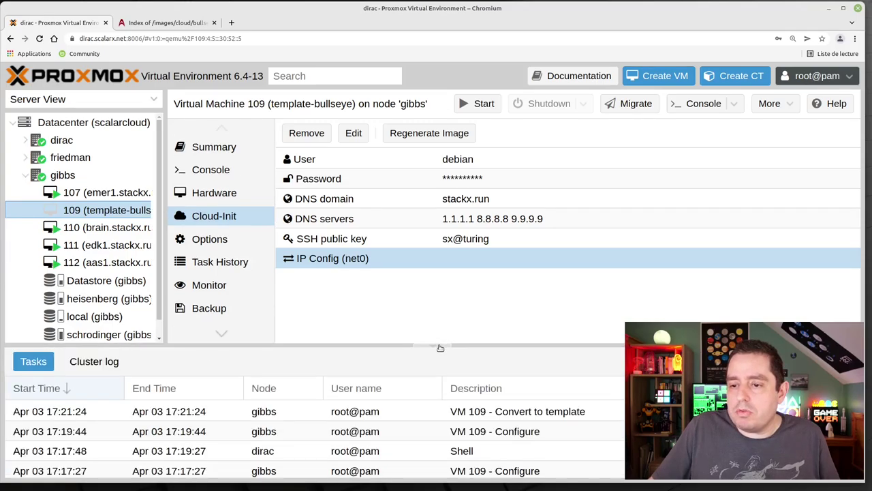
{"action": "left_click", "coordinate": [565, 417]}
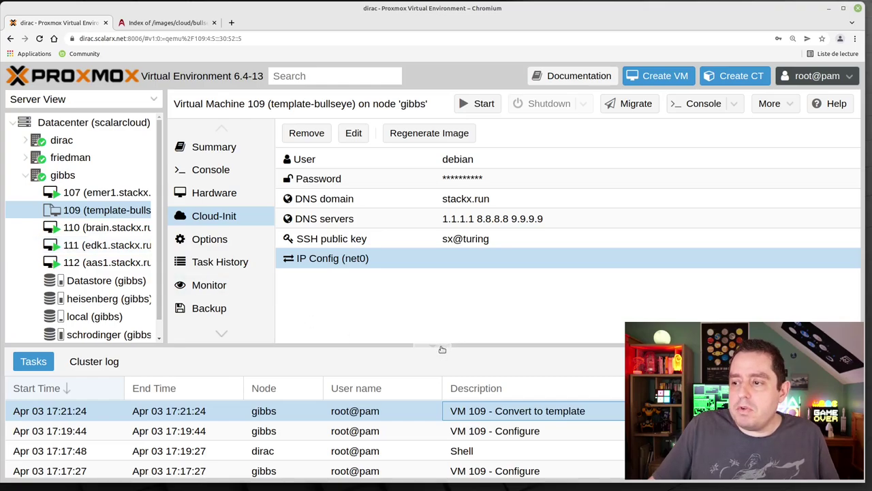
{"action": "left_click_drag", "start_coordinate": [442, 348], "coordinate": [432, 397]}
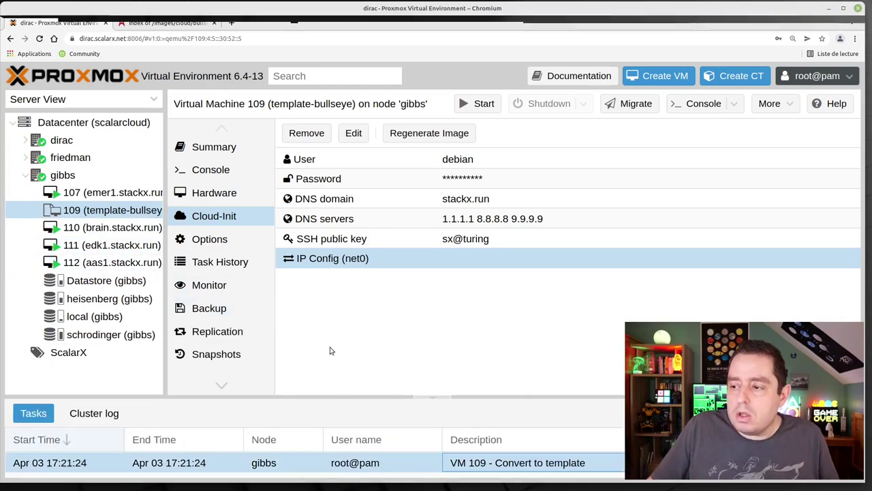
Step: Reselect template VM 109 and bring up its Migrate/Clone context menu
{"action": "left_click", "coordinate": [53, 214]}
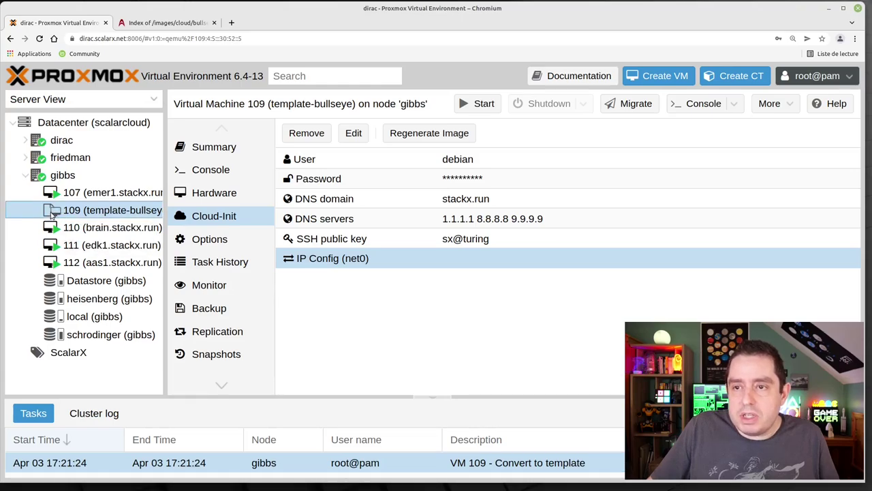
{"action": "left_click", "coordinate": [102, 228]}
{"action": "left_click", "coordinate": [98, 214]}
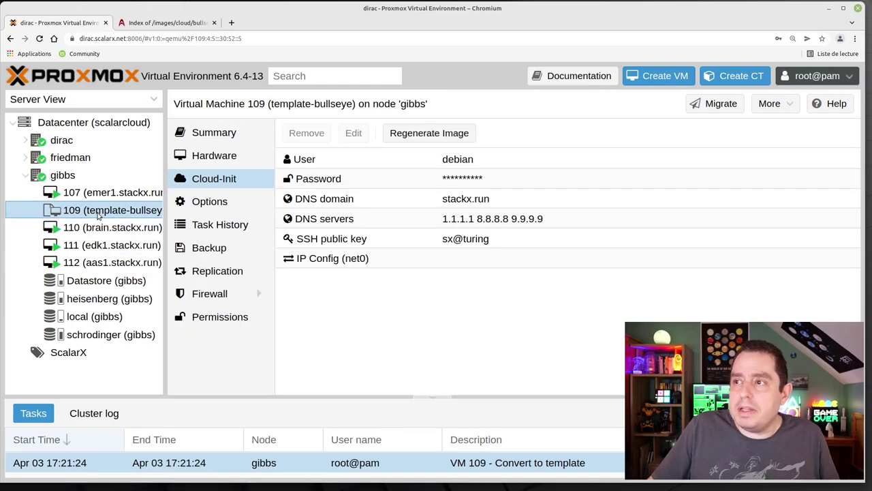
{"action": "left_click", "coordinate": [106, 227]}
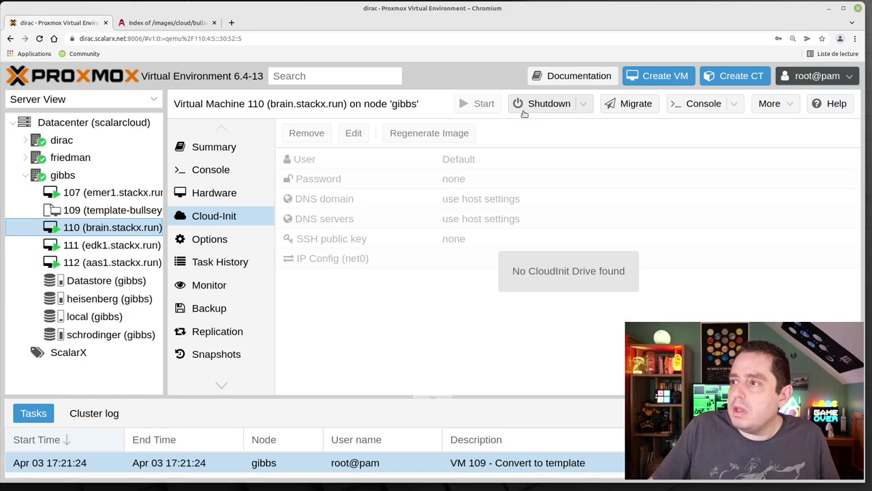
{"action": "left_click", "coordinate": [101, 211]}
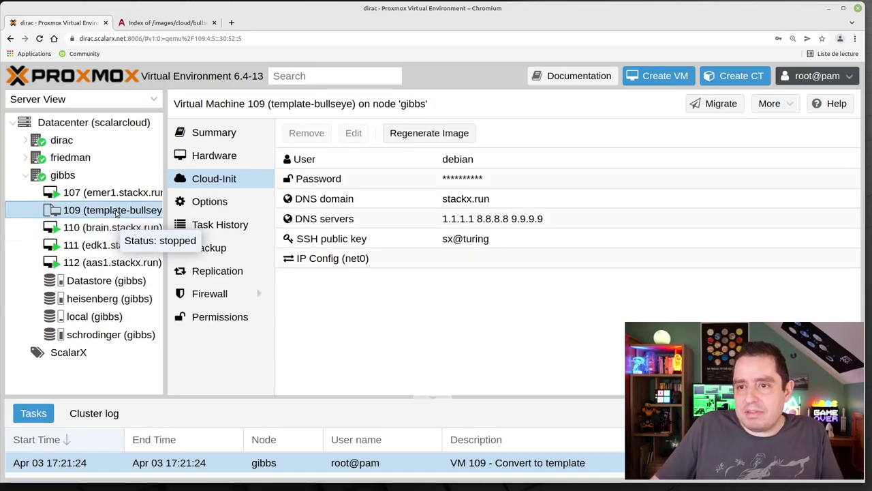
{"action": "right_click", "coordinate": [116, 211]}
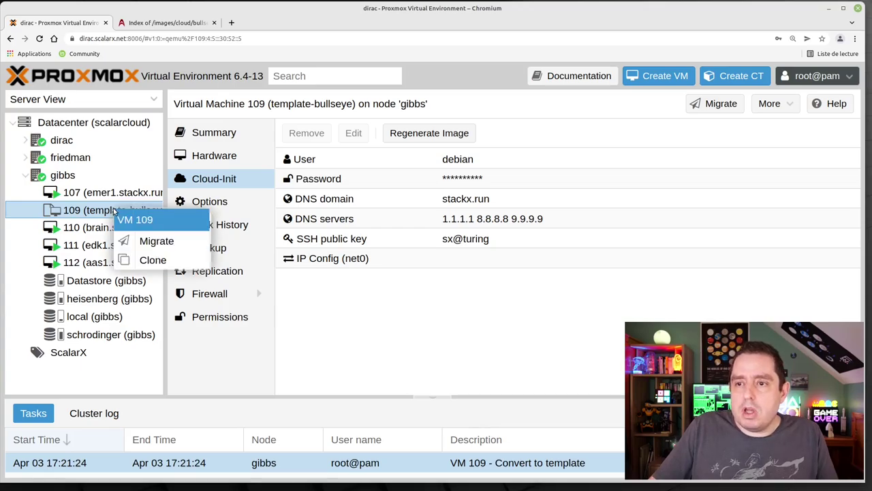
Step: Full-clone template 109 on its source storage as testing2.stackx.run in the ScalarX pool
{"action": "left_click", "coordinate": [151, 260]}
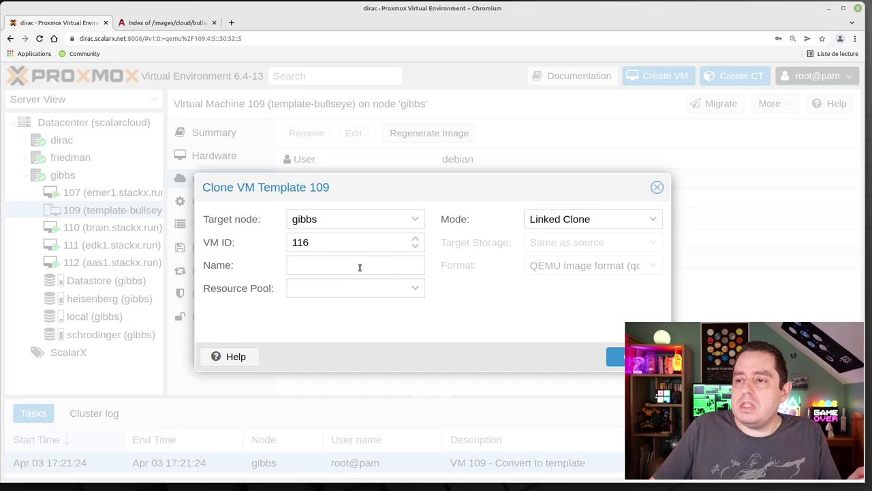
{"action": "left_click", "coordinate": [551, 218]}
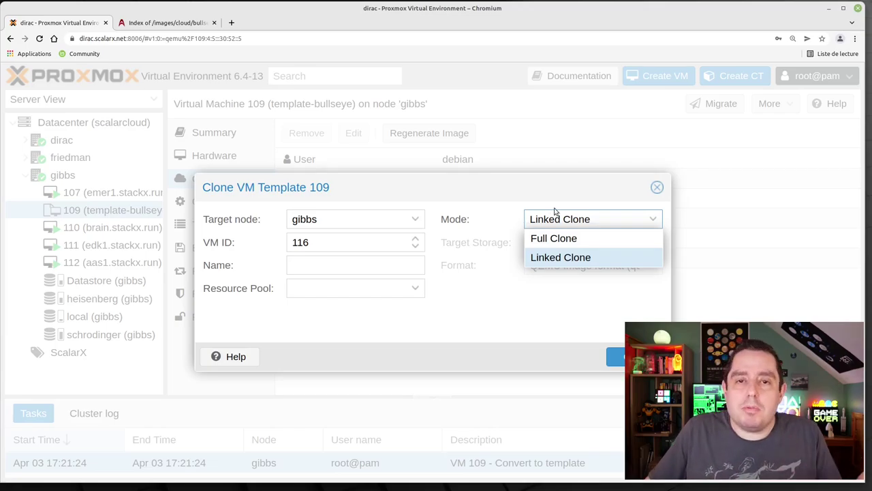
{"action": "left_click", "coordinate": [564, 240]}
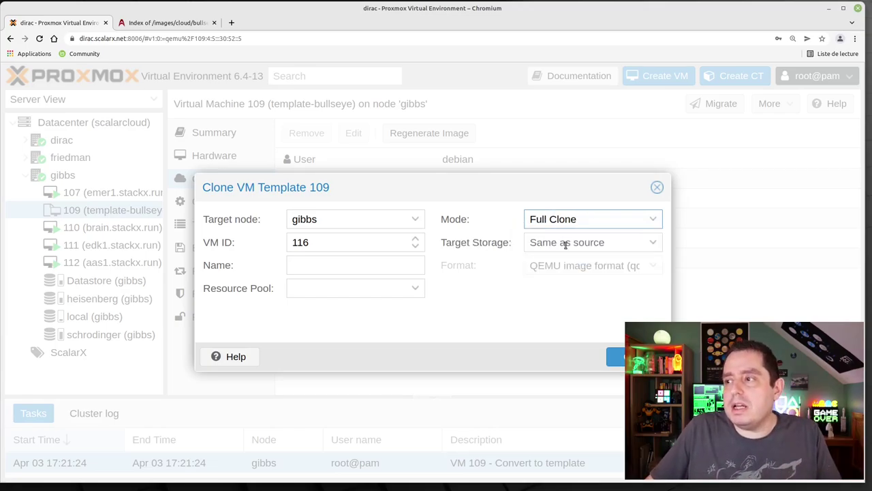
{"action": "left_click", "coordinate": [606, 243]}
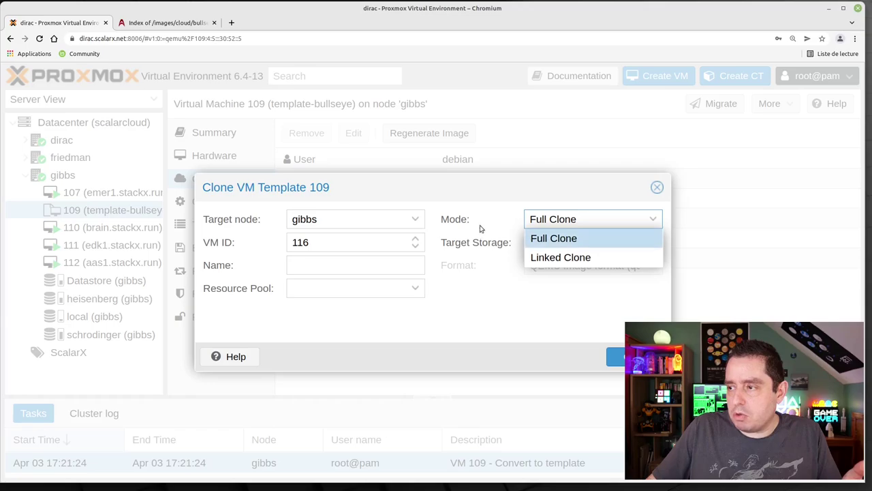
{"action": "left_click", "coordinate": [458, 307]}
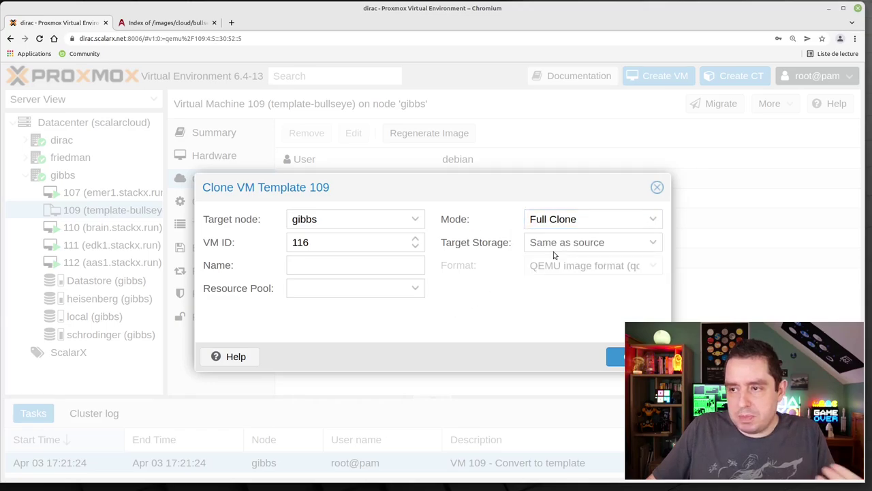
{"action": "left_click", "coordinate": [363, 266]}
{"action": "type", "text": "testing2.stackx.run"}
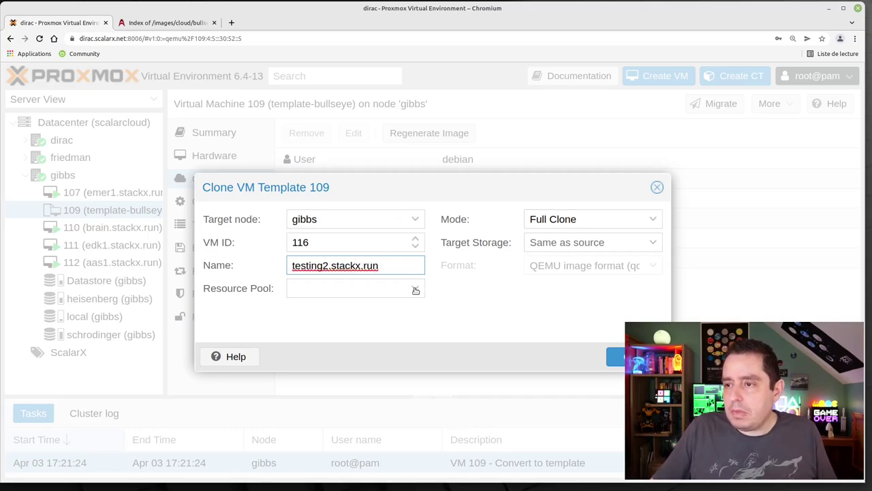
{"action": "left_click", "coordinate": [414, 289]}
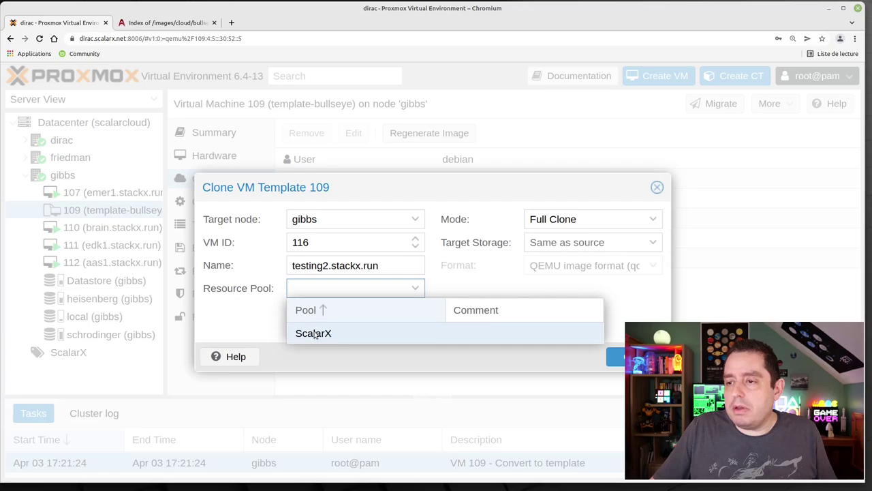
{"action": "left_click", "coordinate": [313, 334]}
{"action": "left_click", "coordinate": [631, 356]}
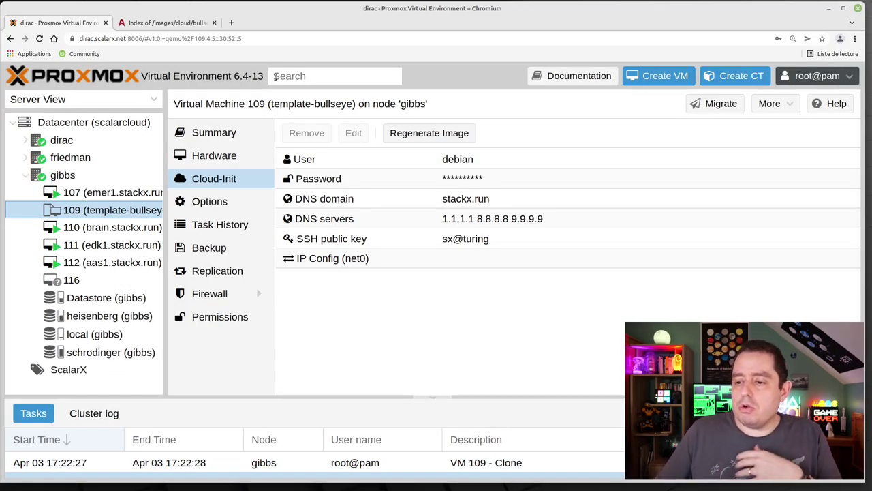
{"action": "left_click", "coordinate": [548, 462]}
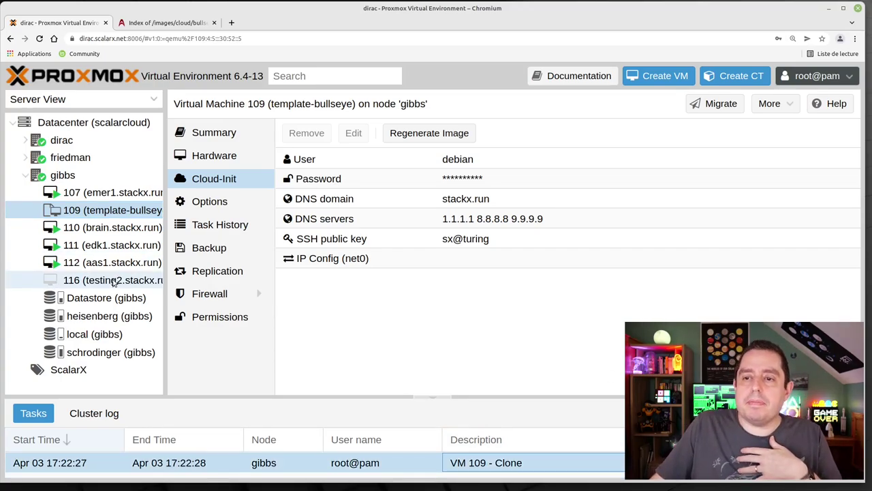
Step: Set VM 116's net0 to 91.134.229.24/24, gateway 91.134.229.254, and regenerate the cloud-init image
{"action": "left_click", "coordinate": [157, 281]}
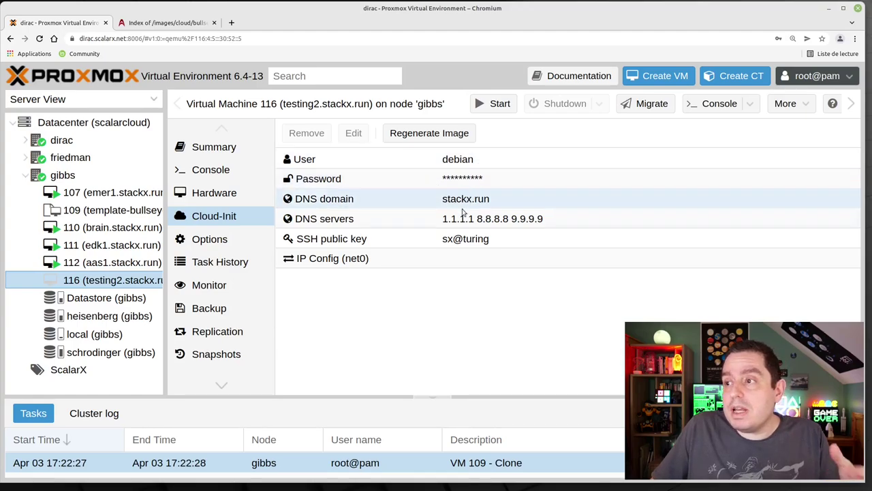
{"action": "left_click", "coordinate": [454, 262]}
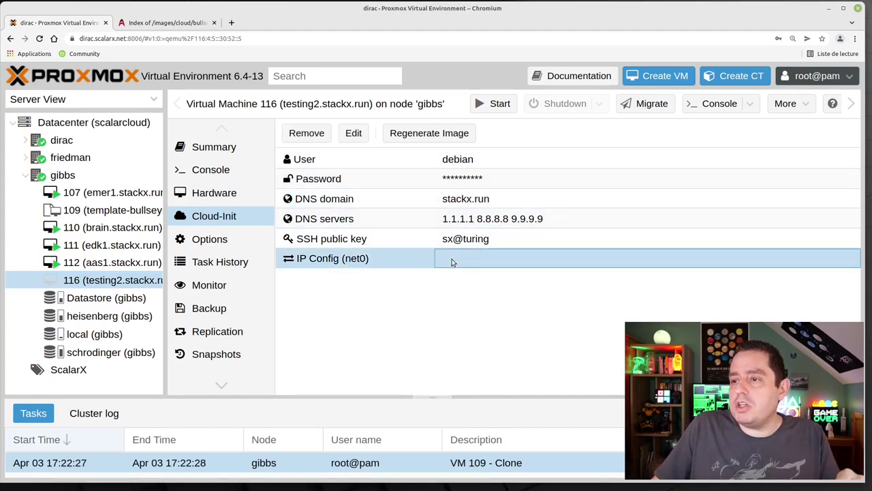
{"action": "left_click", "coordinate": [350, 134]}
{"action": "left_click", "coordinate": [312, 281]}
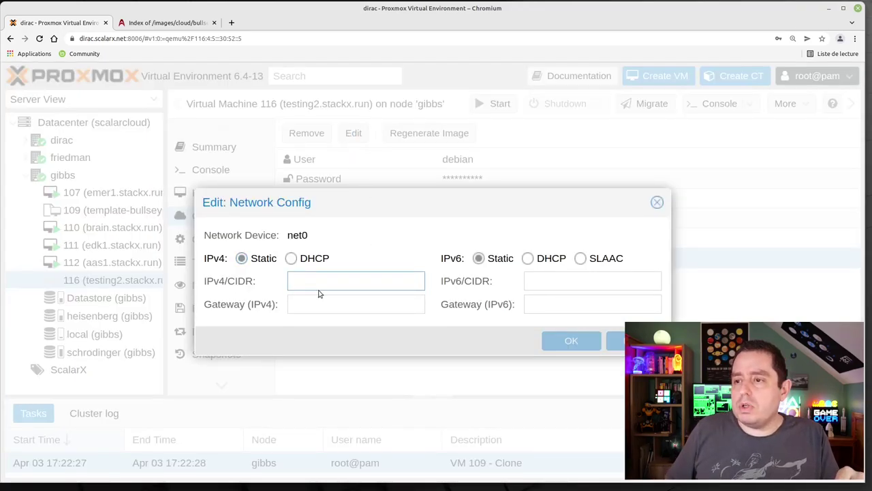
{"action": "type", "text": "91.134.229.24/24"}
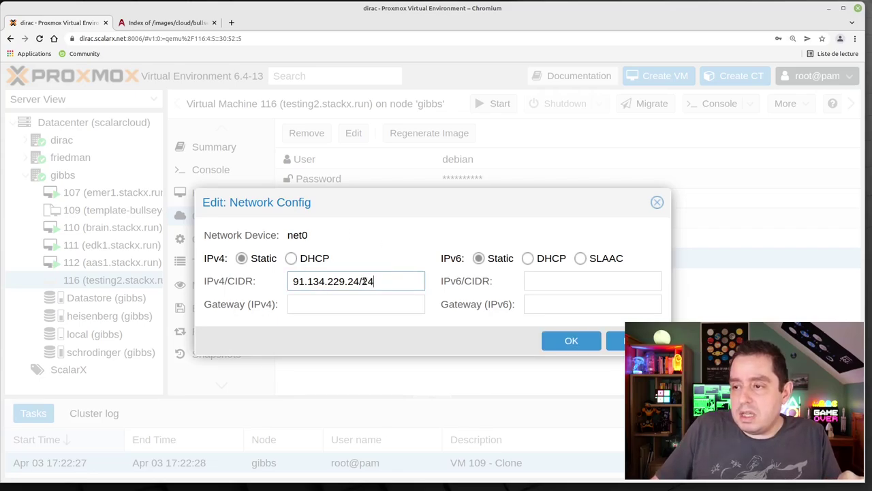
{"action": "left_click", "coordinate": [336, 302]}
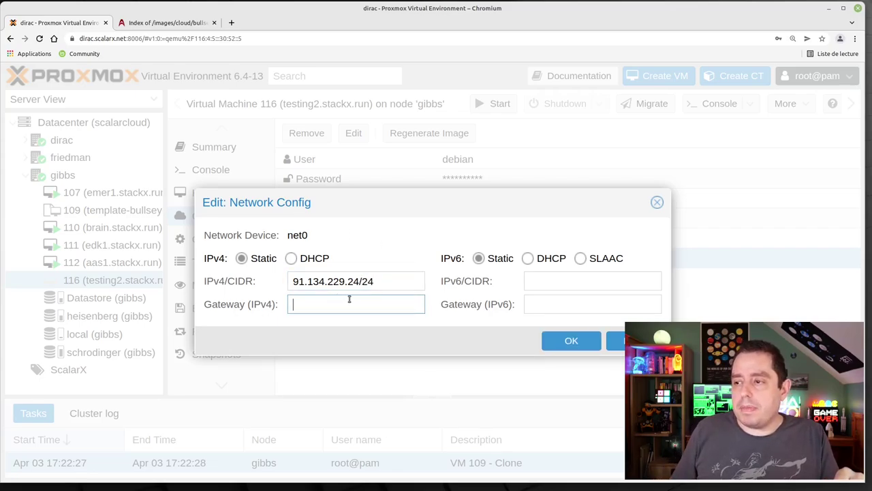
{"action": "type", "text": "91.134.229.254"}
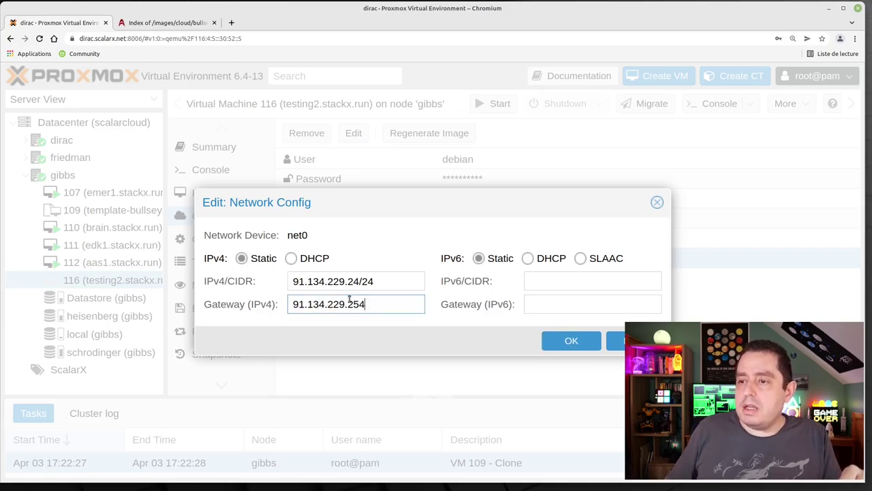
{"action": "left_click", "coordinate": [576, 341]}
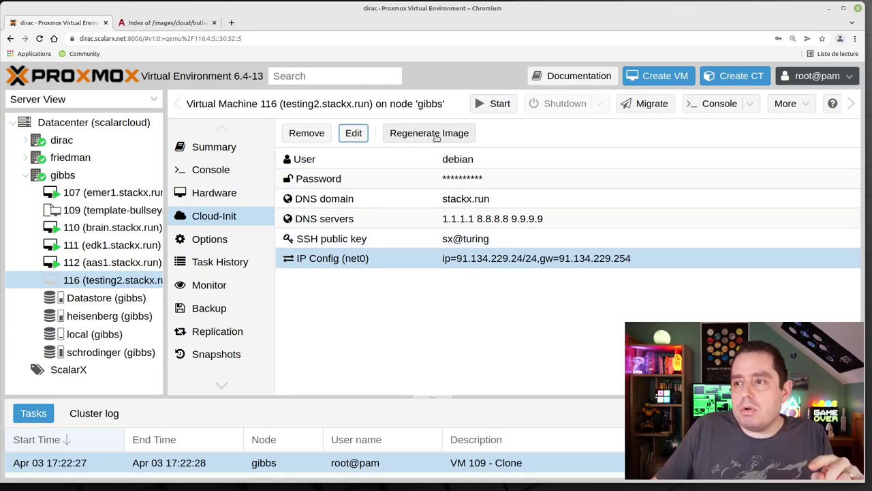
{"action": "left_click", "coordinate": [436, 135]}
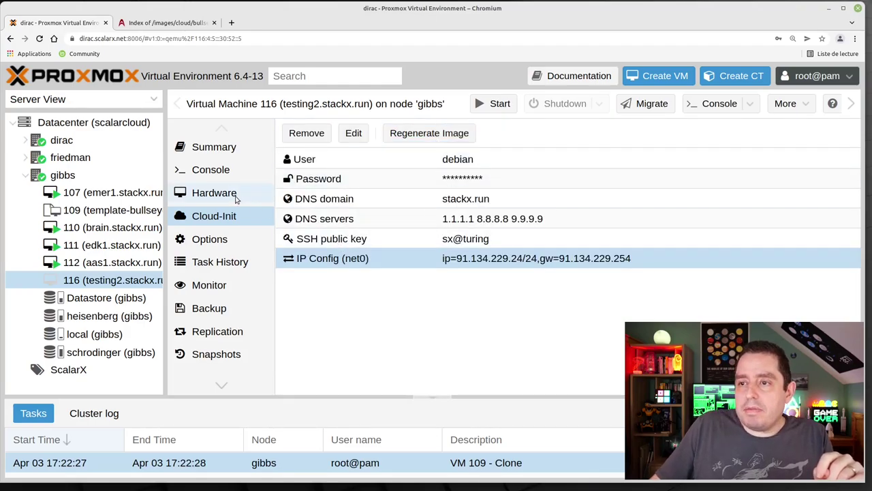
Step: Increase VM 116's scsi0 disk by 16 GiB to 18G, then start the VM
{"action": "left_click", "coordinate": [237, 198]}
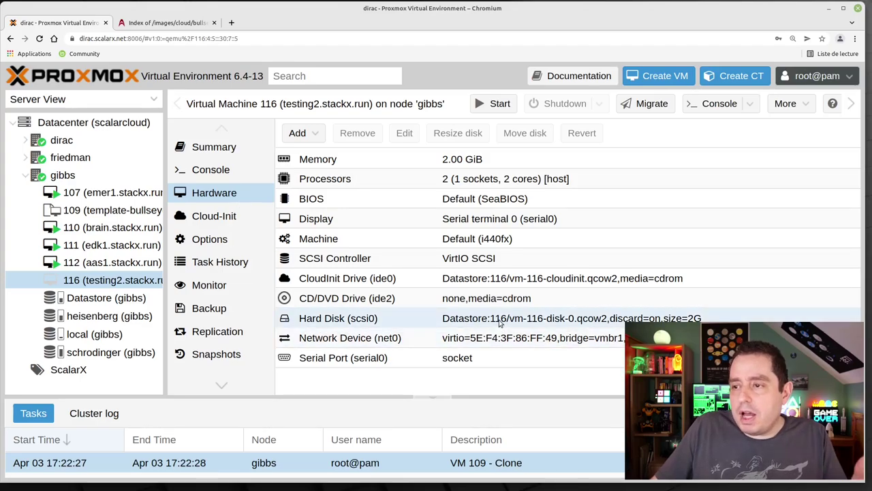
{"action": "double_click", "coordinate": [551, 319]}
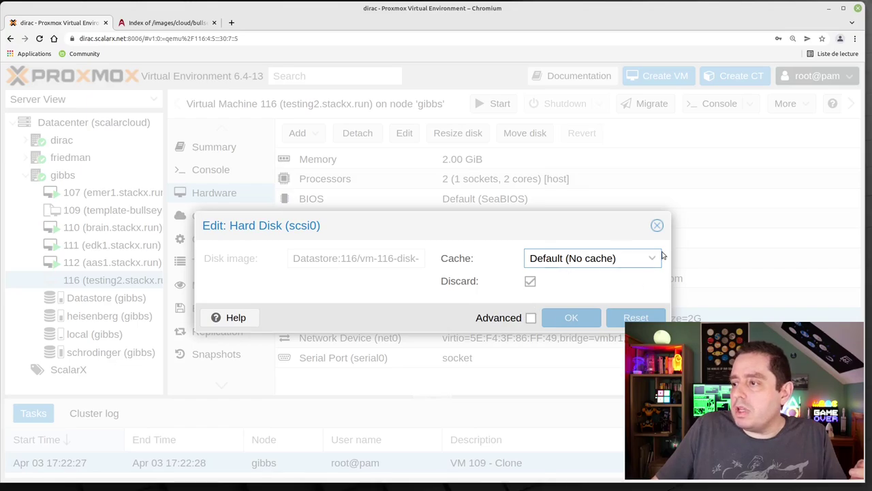
{"action": "left_click", "coordinate": [657, 225]}
{"action": "left_click", "coordinate": [458, 135]}
{"action": "double_click", "coordinate": [486, 282]}
{"action": "type", "text": "16"}
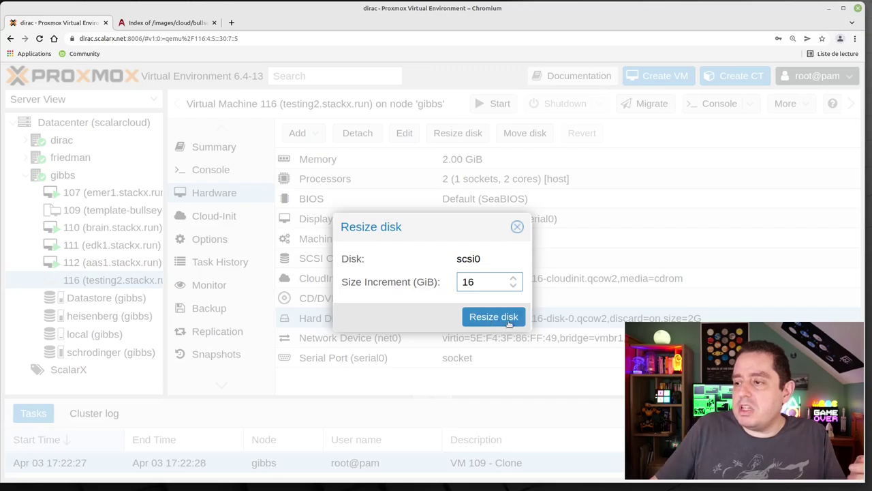
{"action": "left_click", "coordinate": [497, 317]}
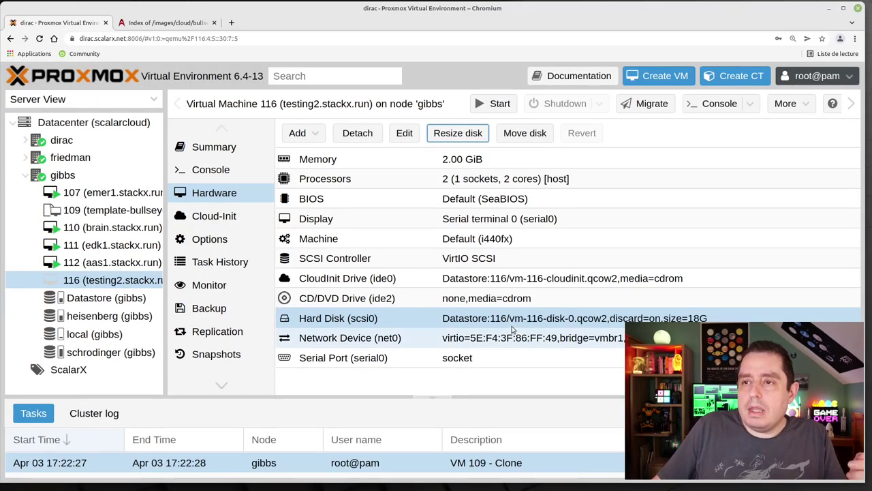
{"action": "left_click", "coordinate": [499, 106]}
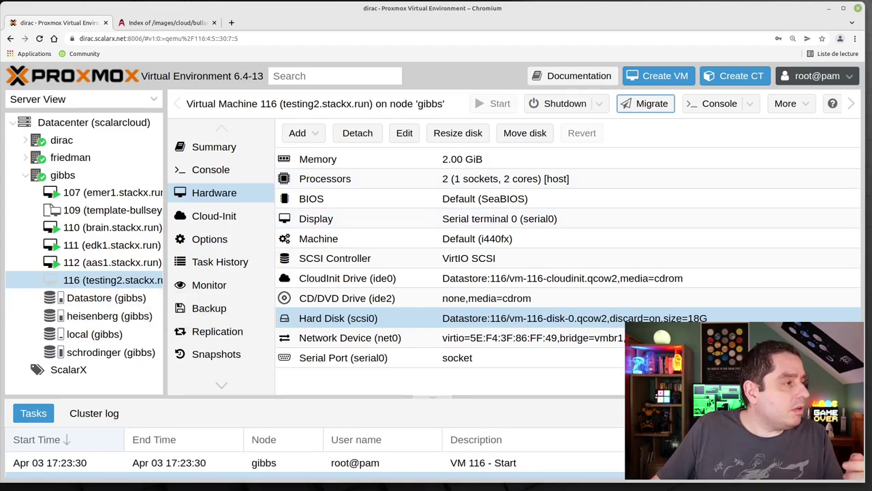
Step: Run a once-per-second ping watch on 91.134.229.24, stop it, and hide the terminal
{"action": "key", "text": "alt+Tab"}
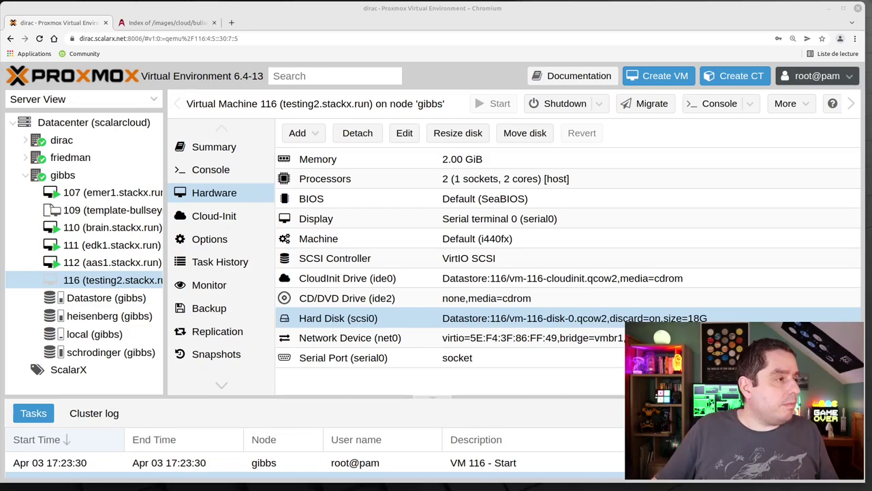
{"action": "key", "text": "alt+Tab"}
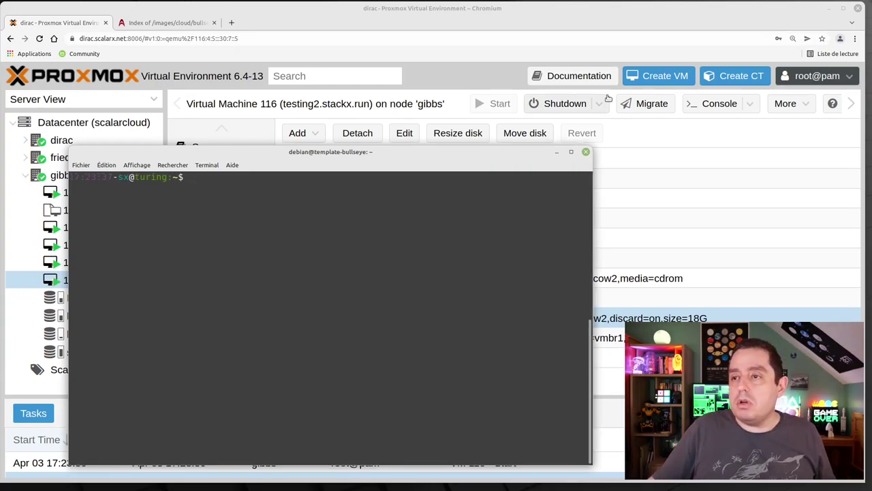
{"action": "left_click_drag", "start_coordinate": [415, 158], "coordinate": [389, 120]}
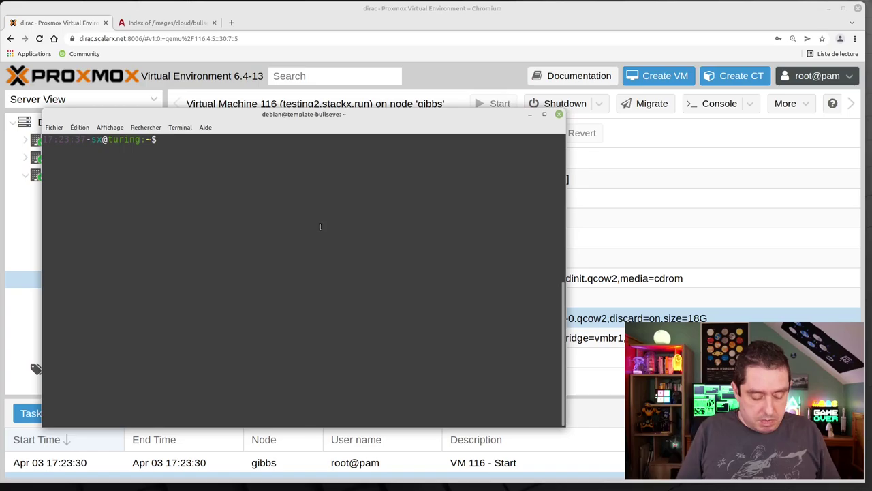
{"action": "type", "text": "watch --interval=1"}
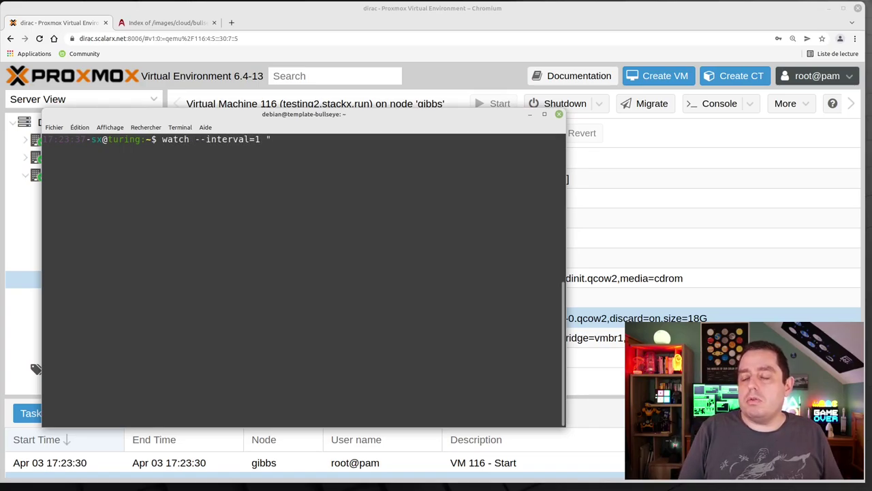
{"action": "type", "text": "ing -c"}
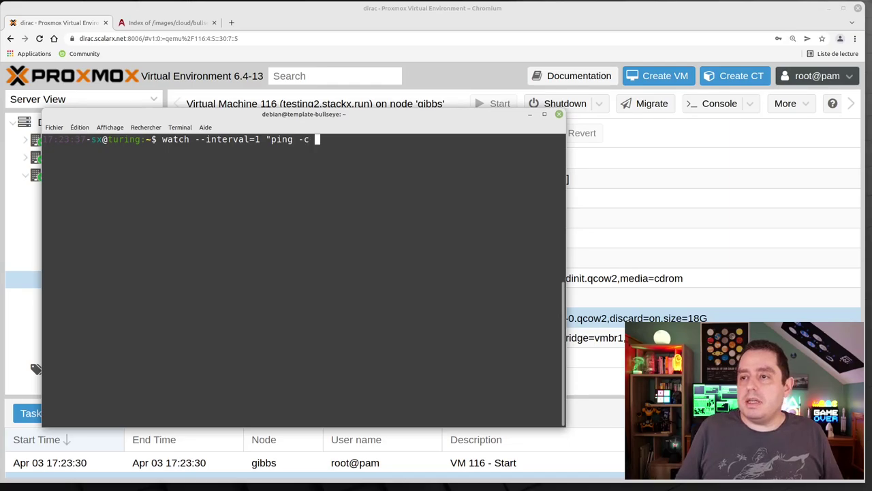
{"action": "type", "text": "1.134.229."}
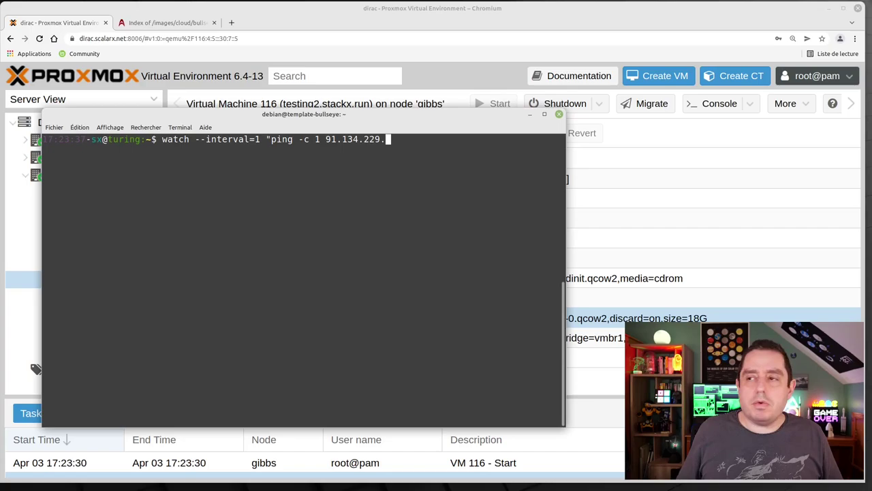
{"action": "type", "text": "\""}
{"action": "key", "text": "Return"}
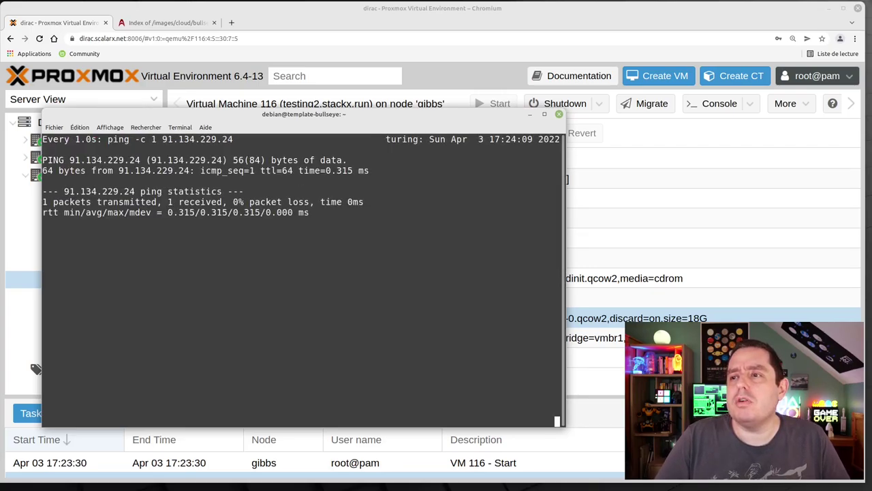
{"action": "key", "text": "ctrl+c"}
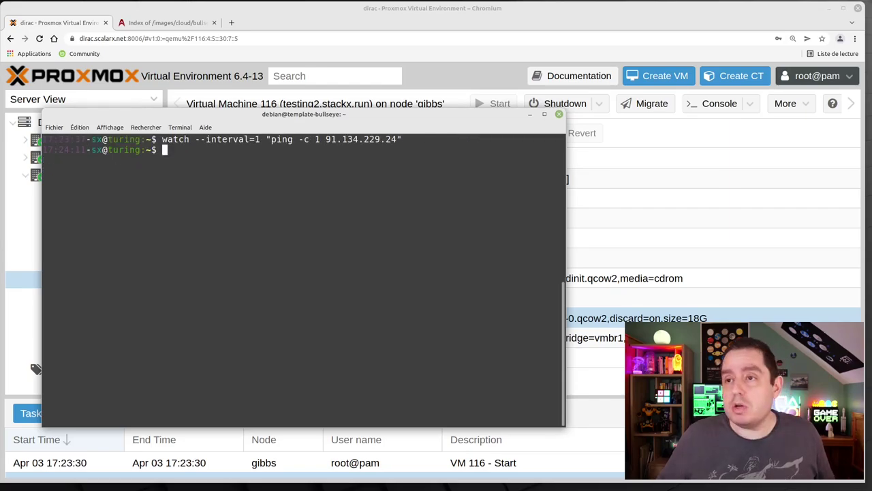
{"action": "key", "text": "super+h"}
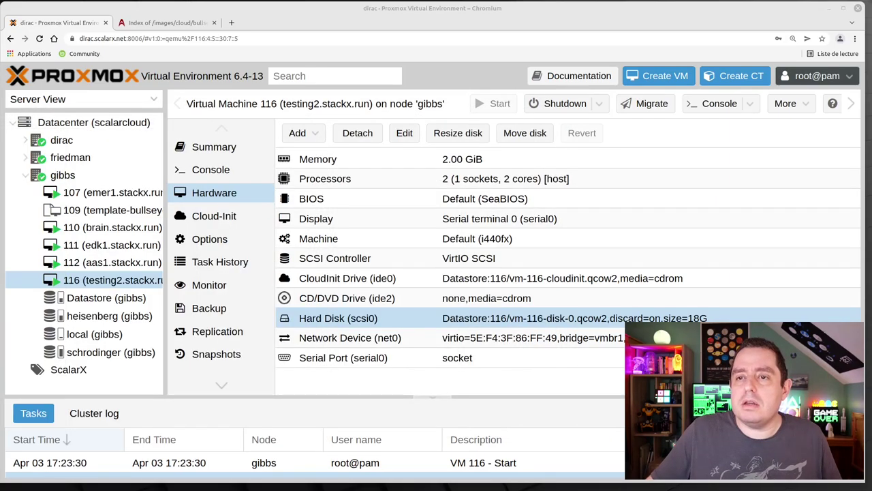
Step: Show VM 116's noVNC console with its Debian 11 boot messages
{"action": "left_click", "coordinate": [219, 175]}
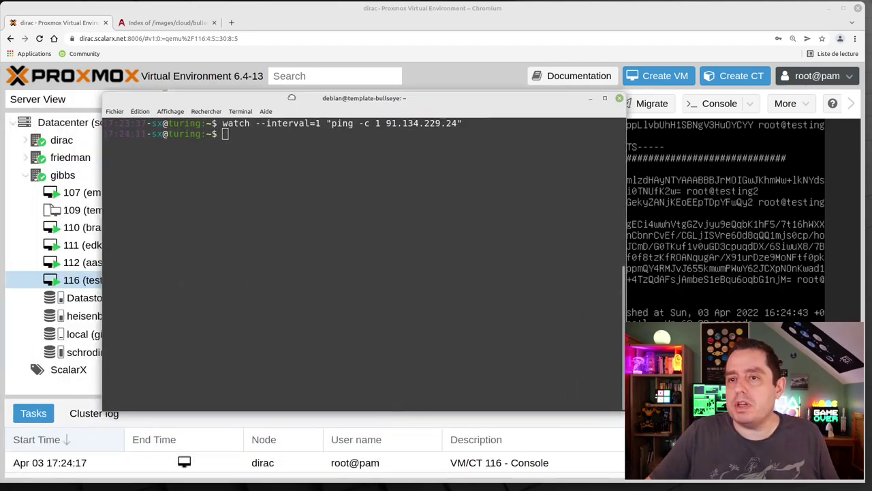
Step: SSH into 91.134.229.24 as debian and switch to a root shell with sudo su
{"action": "type", "text": "ssh -l debian 91.134.229.24 -p 22"}
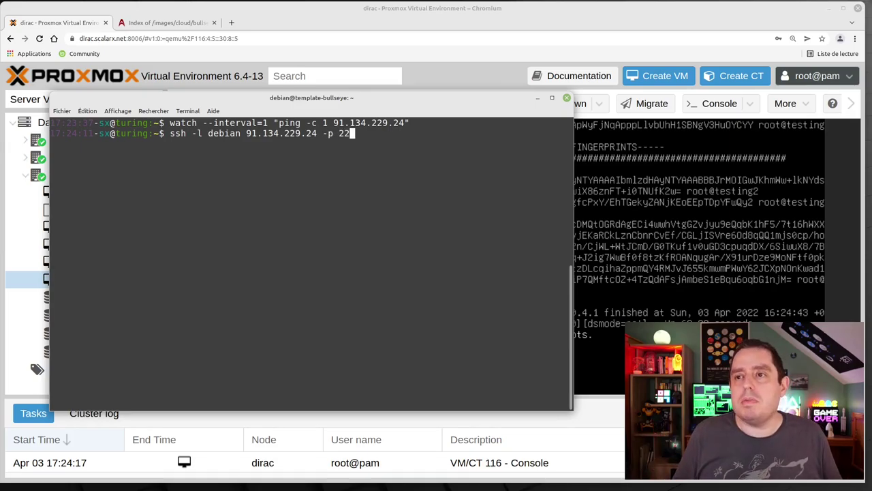
{"action": "key", "text": "Return"}
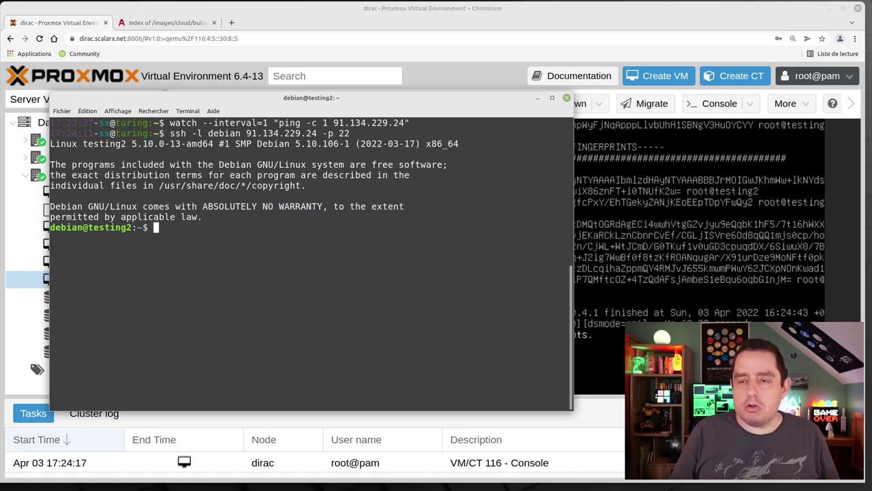
{"action": "type", "text": "sudo su -"}
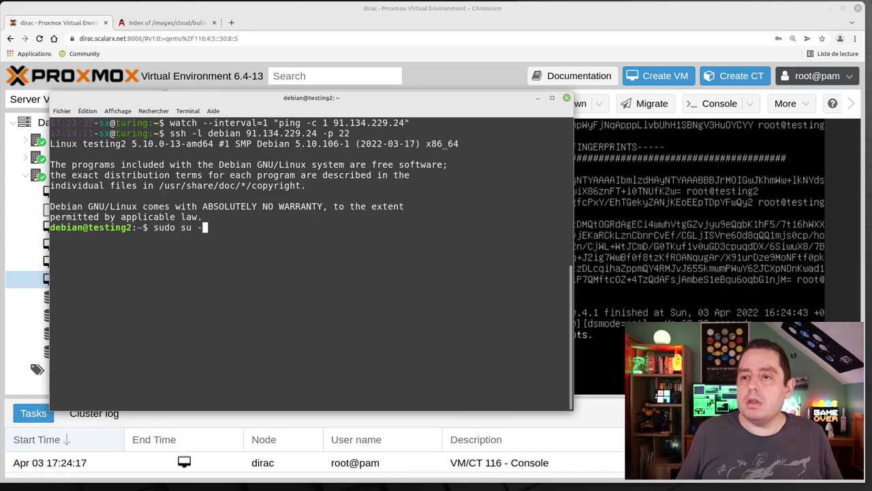
{"action": "key", "text": "Return"}
Step: Check the VM's disk usage with df -h and logged-in users with w
{"action": "type", "text": "df -"}
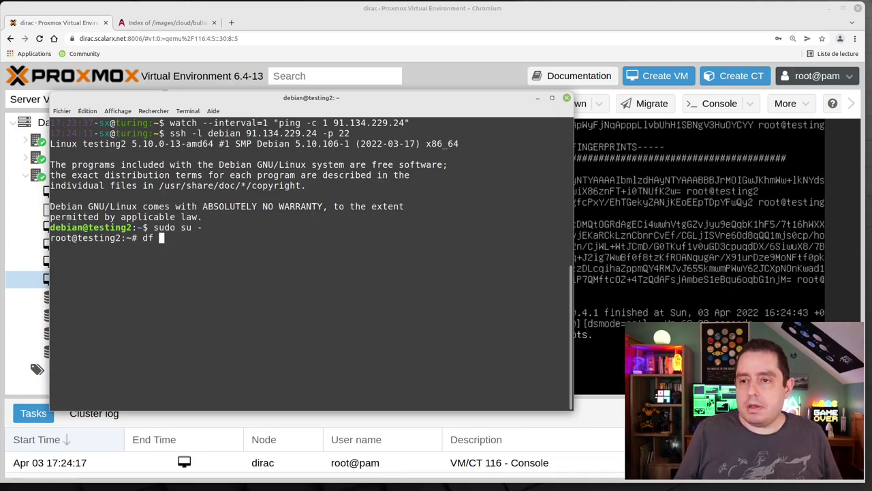
{"action": "type", "text": "h"}
{"action": "key", "text": "Return"}
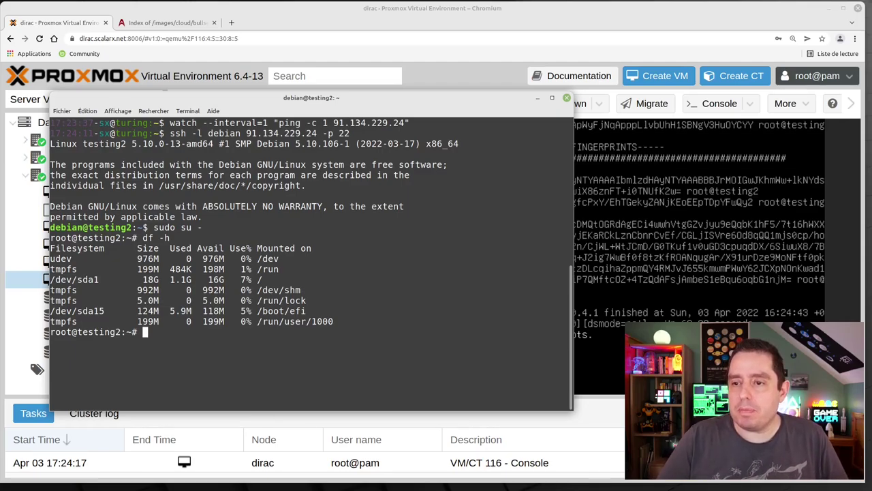
{"action": "triple_click", "coordinate": [270, 279]}
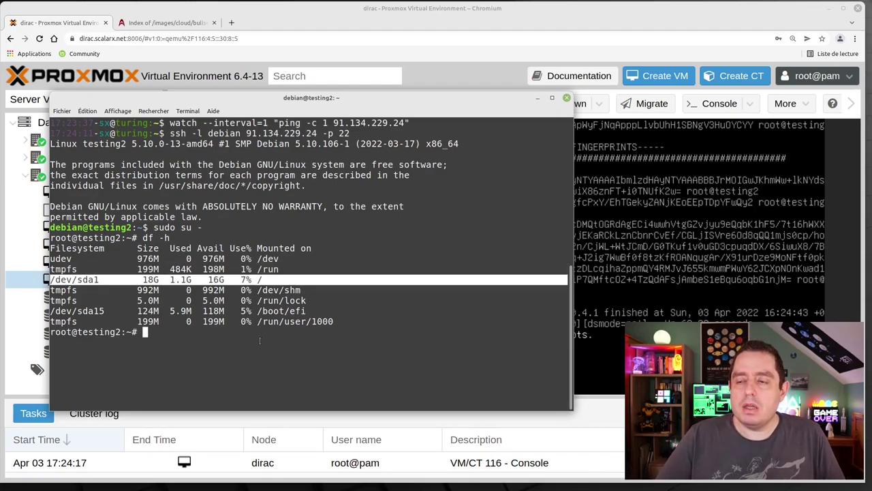
{"action": "type", "text": "w"}
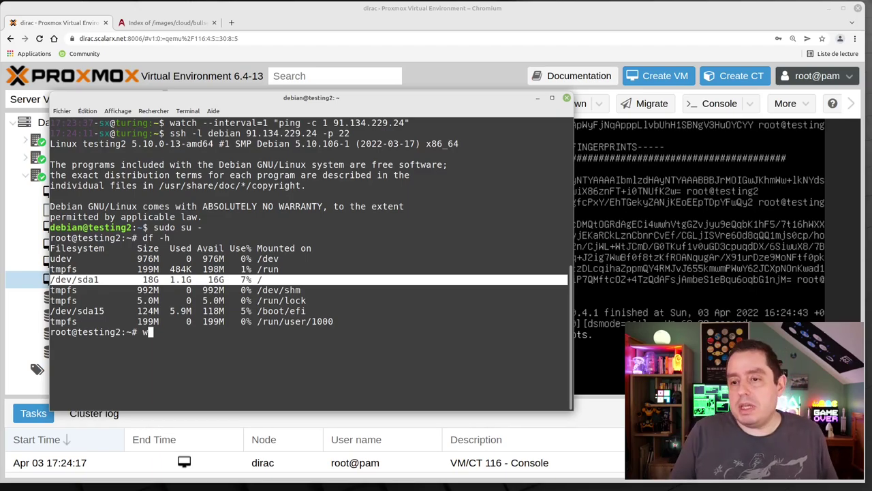
{"action": "key", "text": "Return"}
{"action": "left_click_drag", "start_coordinate": [342, 100], "coordinate": [302, 92]}
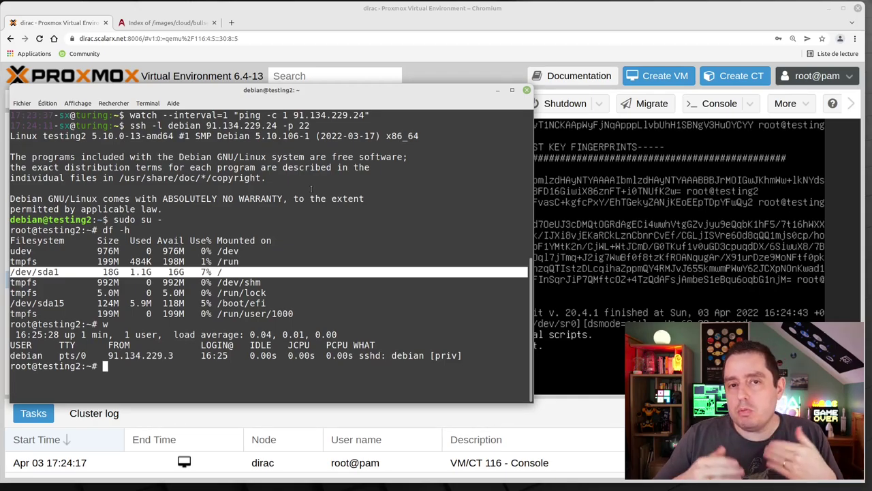
Step: Print /etc/network/interfaces and /etc/network/interfaces.d/50-cloud-init
{"action": "type", "text": "cat /etc/ip"}
{"action": "key", "text": "BackSpace"}
{"action": "key", "text": "BackSpace"}
{"action": "type", "text": "network/i"}
{"action": "key", "text": "Tab"}
{"action": "key", "text": "Return"}
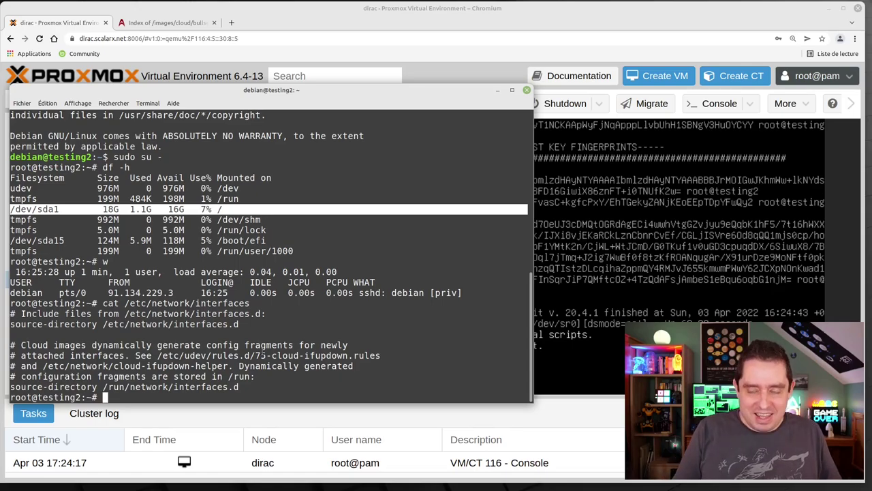
{"action": "type", "text": "cat"}
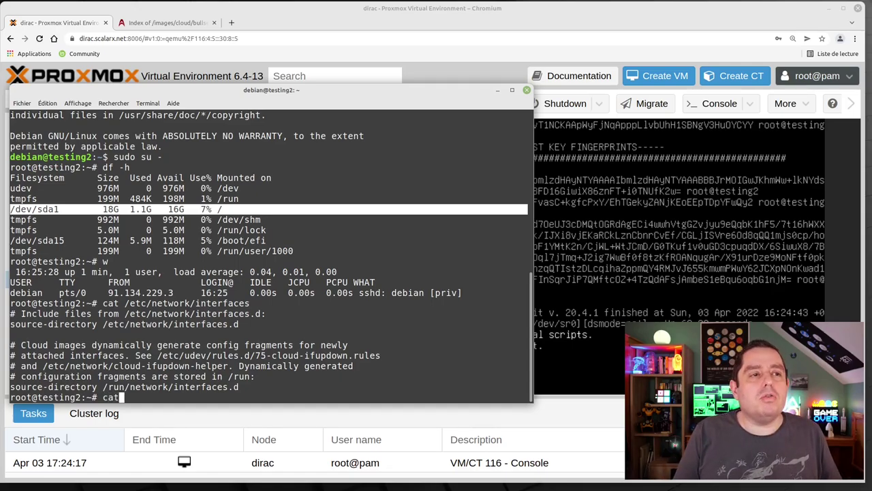
{"action": "type", "text": " /e"}
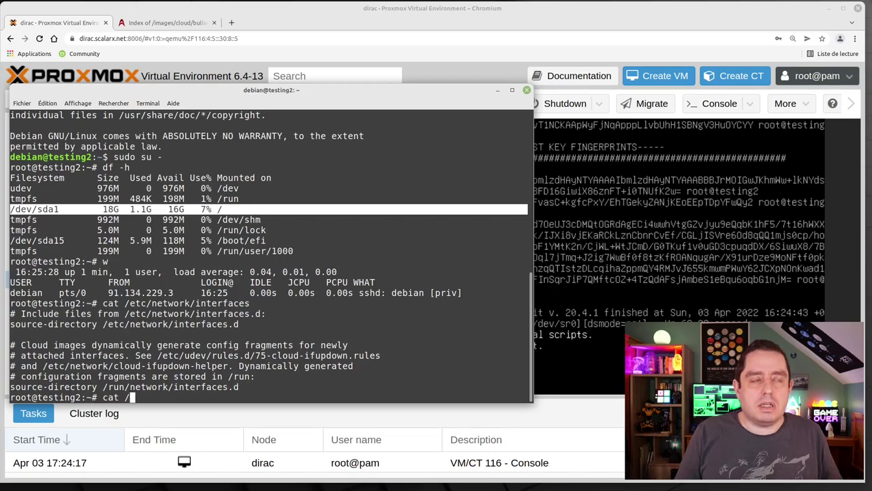
{"action": "type", "text": "tc/network/in"}
{"action": "key", "text": "Tab"}
{"action": "type", "text": ".d/cl"}
{"action": "key", "text": "BackSpace"}
{"action": "key", "text": "BackSpace"}
{"action": "key", "text": "Tab"}
{"action": "key", "text": "Return"}
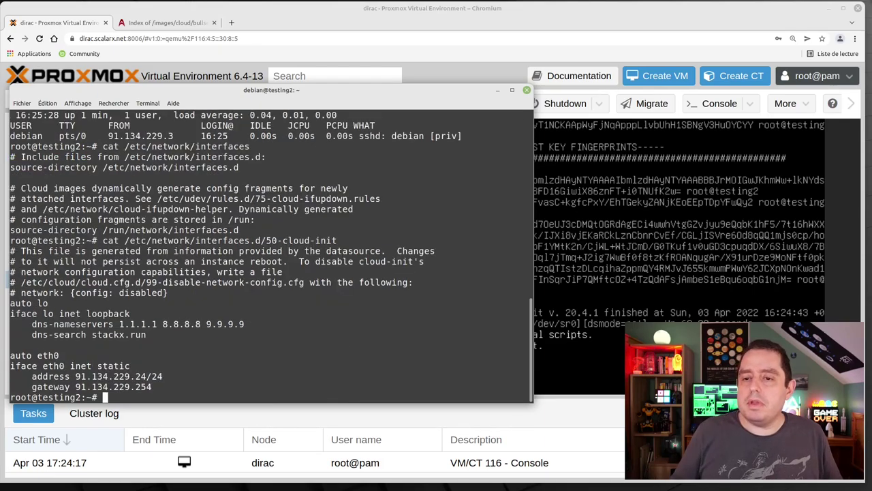
Step: Highlight the eth0 and cloud-init notes in 50-cloud-init, then begin copying /etc/network/interfaces
{"action": "left_click_drag", "start_coordinate": [152, 387], "coordinate": [10, 302]}
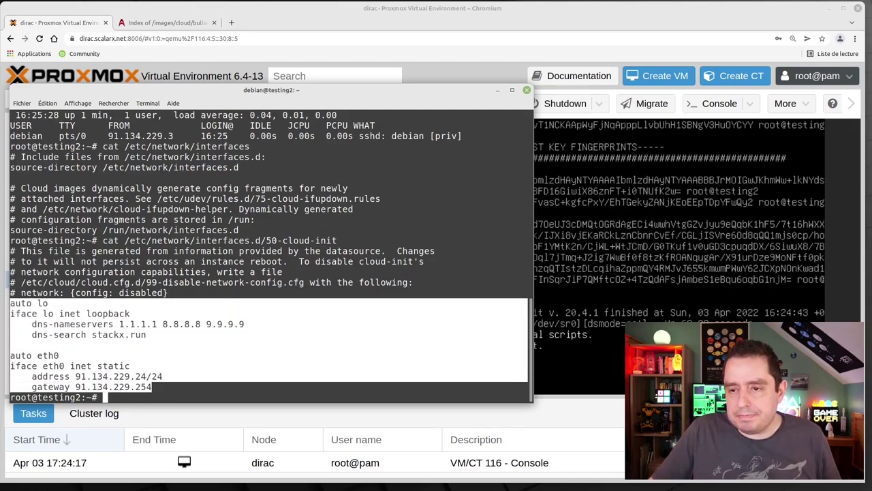
{"action": "left_click", "coordinate": [318, 313]}
{"action": "left_click_drag", "start_coordinate": [20, 251], "coordinate": [244, 251]}
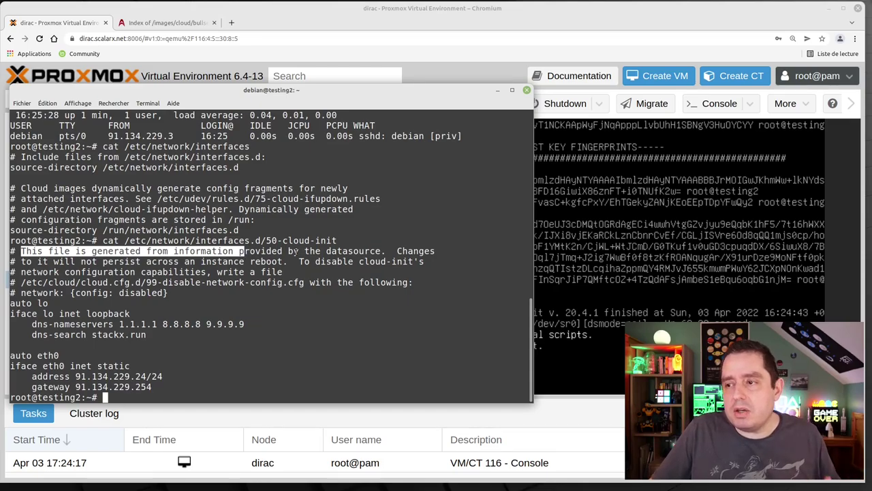
{"action": "left_click", "coordinate": [283, 322]}
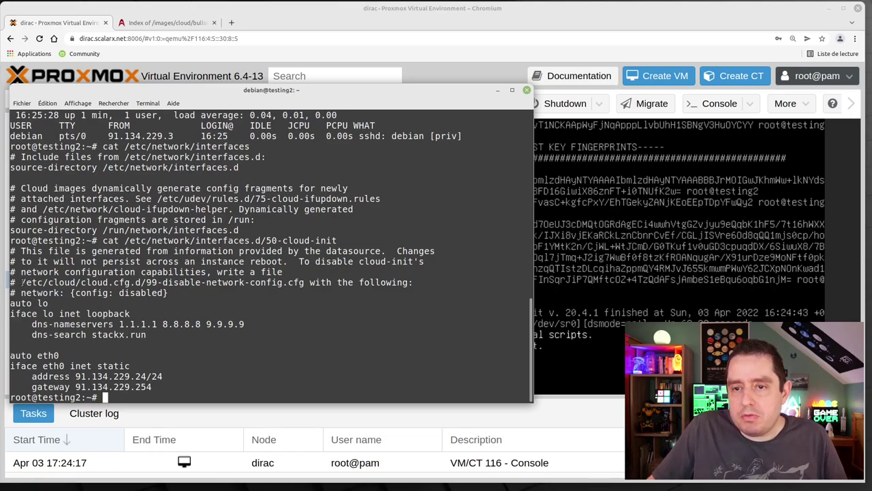
{"action": "left_click_drag", "start_coordinate": [21, 282], "coordinate": [305, 293]}
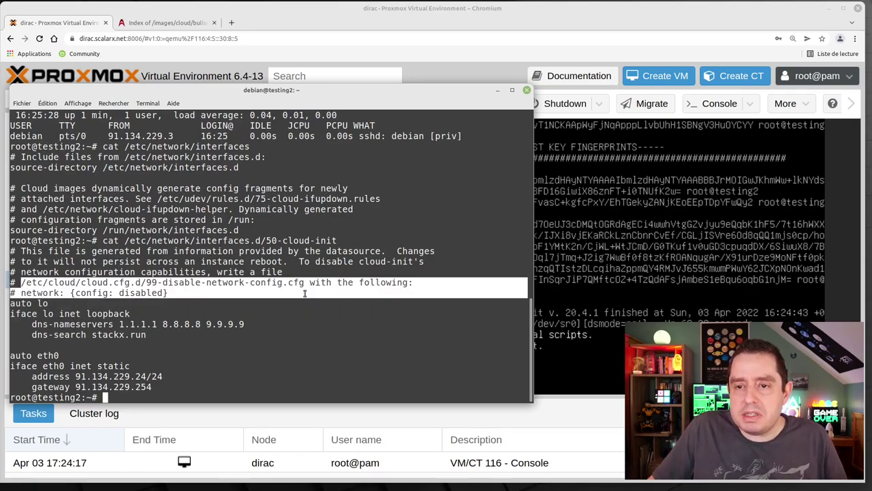
{"action": "left_click", "coordinate": [303, 361]}
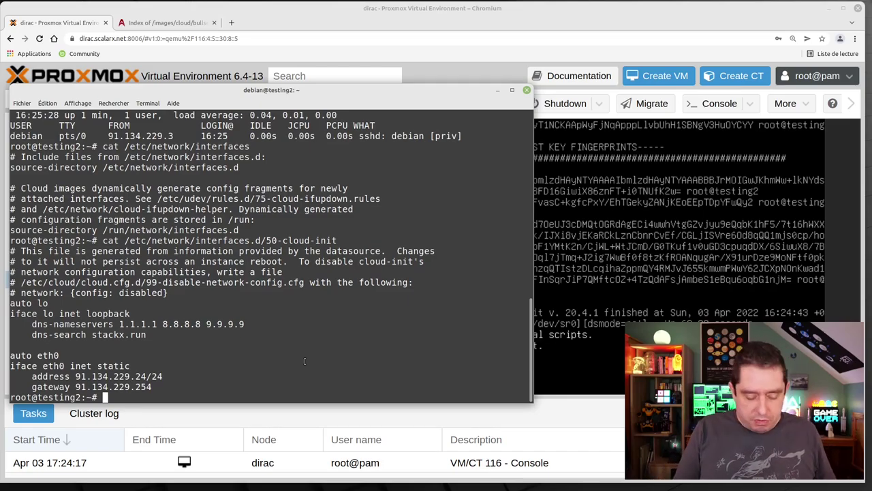
{"action": "type", "text": "cp /etc/network/interfaces"}
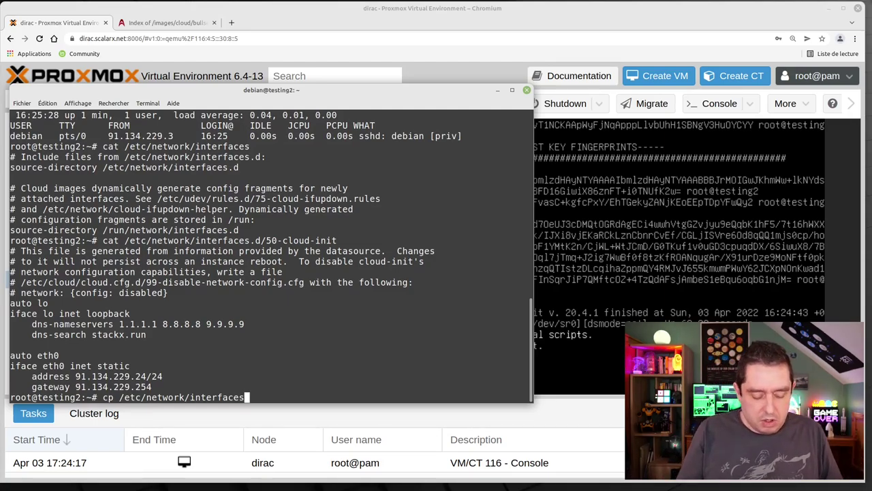
Step: Back up /etc/network/interfaces as /etc/network/interfaces.orig
{"action": "type", "text": "/etc/netwsork"}
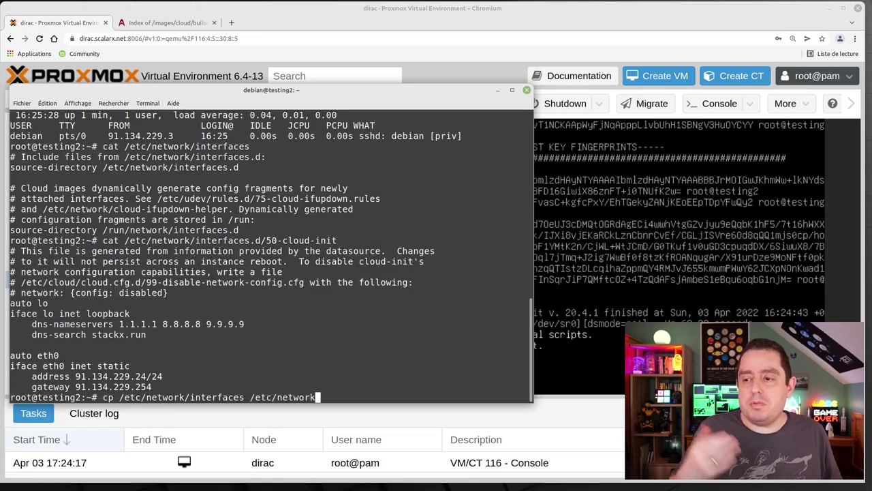
{"action": "type", "text": "inte"}
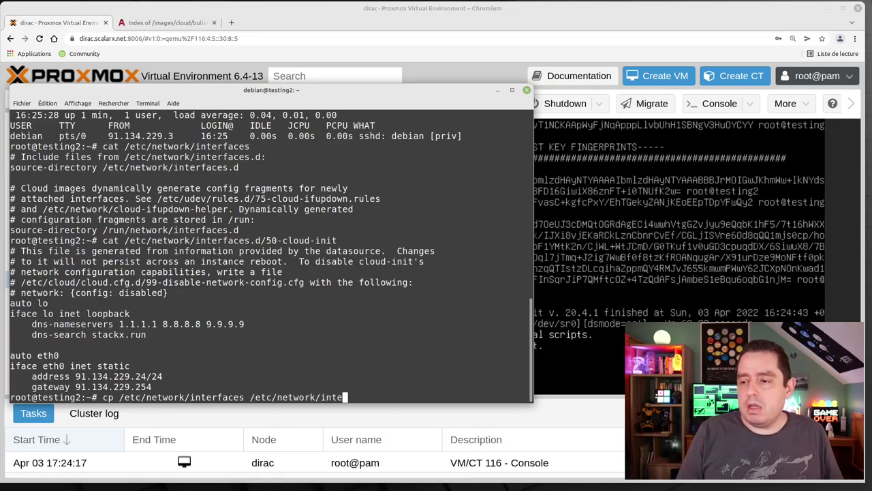
{"action": "key", "text": "Tab"}
{"action": "type", "text": ".orig"}
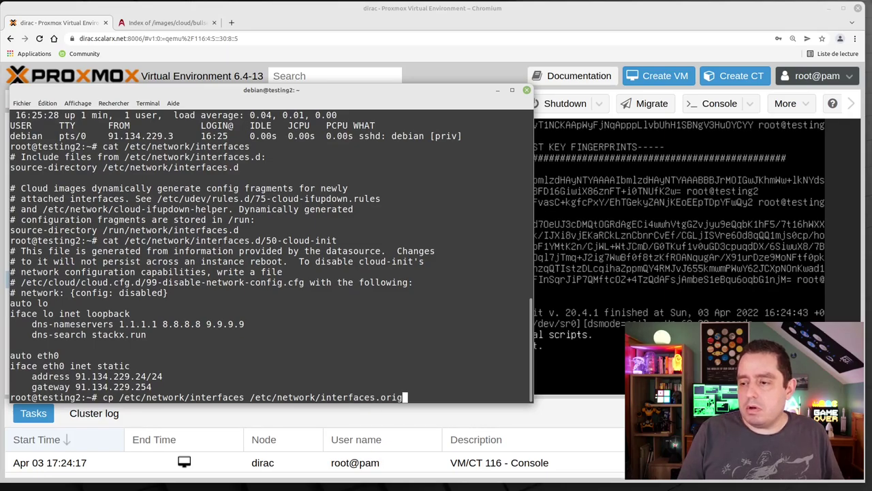
{"action": "key", "text": "Return"}
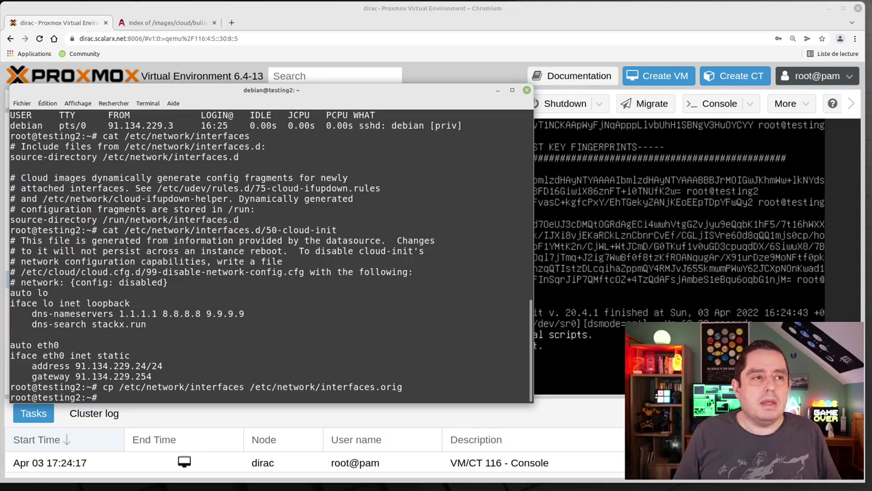
Step: Overwrite /etc/network/interfaces with the contents of interfaces.d/50-cloud-init
{"action": "type", "text": "cat /"}
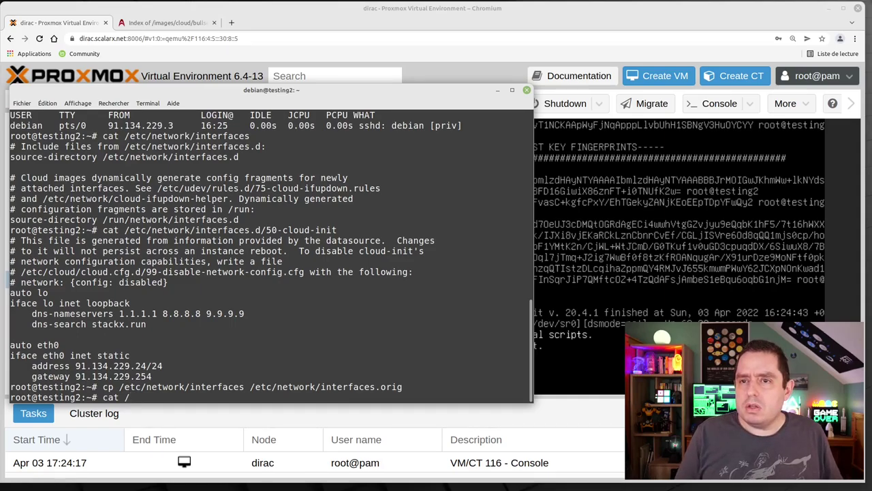
{"action": "type", "text": "etc/netw"}
{"action": "key", "text": "Tab"}
{"action": "type", "text": "in"}
{"action": "key", "text": "Tab"}
{"action": "type", "text": ".d/50"}
{"action": "key", "text": "Tab"}
{"action": "type", "text": "> /etc/netw"}
{"action": "key", "text": "Tab"}
{"action": "type", "text": "in"}
{"action": "key", "text": "Tab"}
{"action": "key", "text": "Return"}
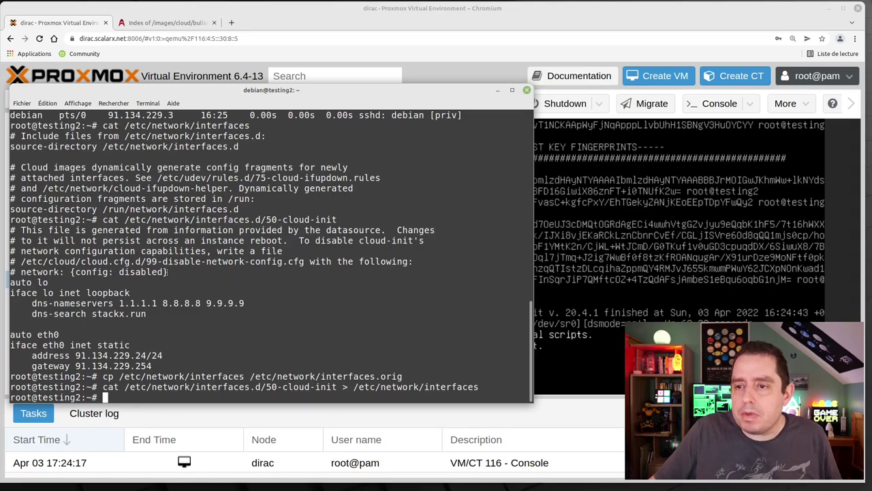
Step: Write 'network: {config: disabled}' into /etc/cloud/cloud.cfg.d/99-disable-network-config.cfg
{"action": "left_click_drag", "start_coordinate": [167, 272], "coordinate": [16, 272]}
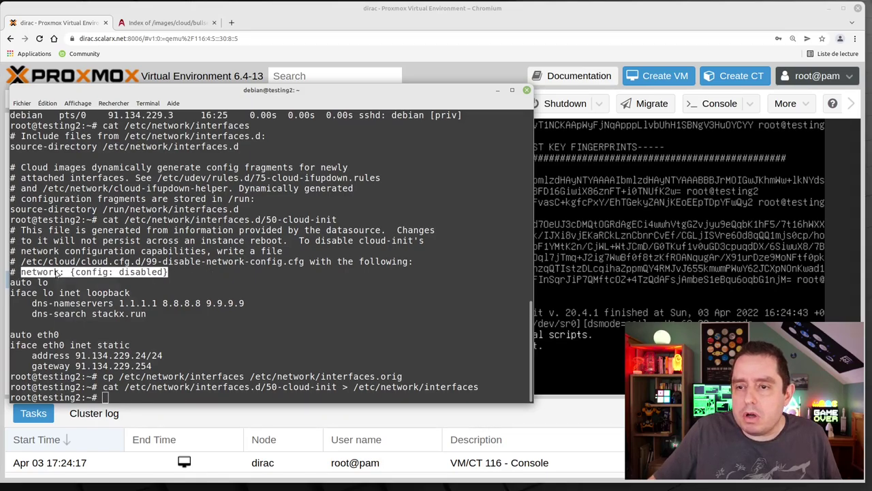
{"action": "right_click", "coordinate": [56, 271]}
{"action": "left_click", "coordinate": [75, 305]}
{"action": "type", "text": "echo \""}
{"action": "key", "text": "ctrl+shift+v"}
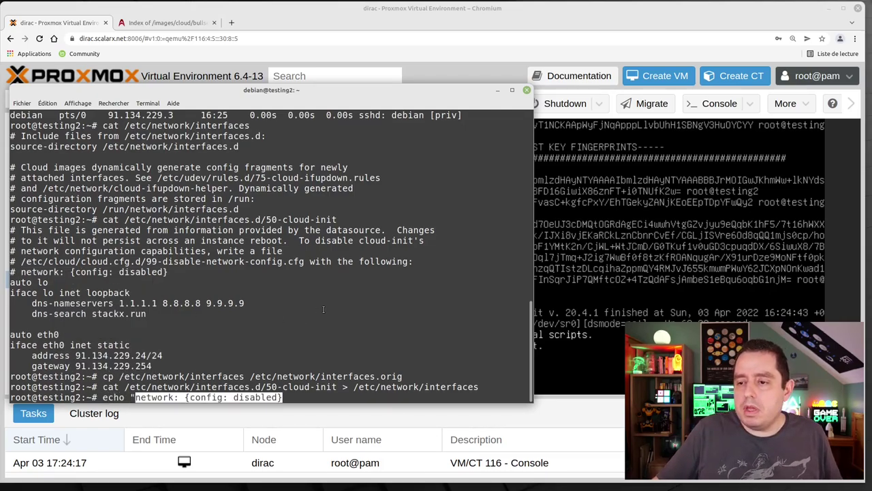
{"action": "type", "text": "\" >"}
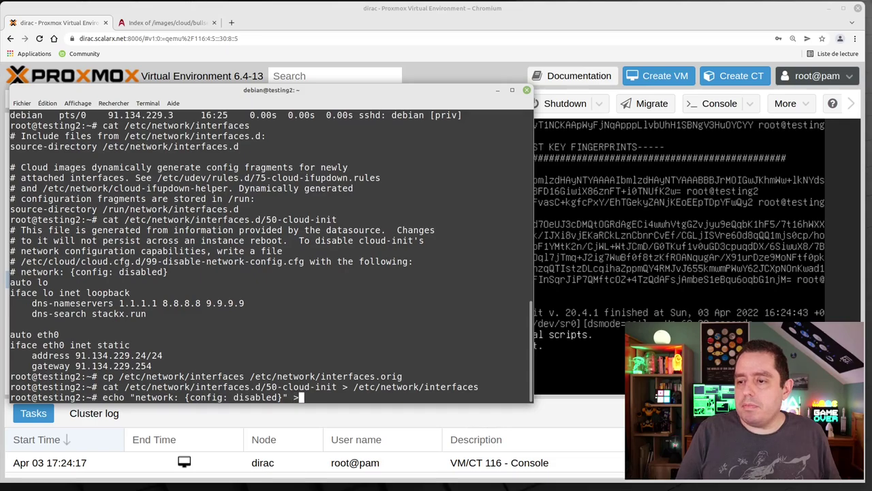
{"action": "type", "text": "/etc/cloud/cloud"}
{"action": "key", "text": "BackSpace"}
{"action": "key", "text": "BackSpace"}
{"action": "key", "text": "BackSpace"}
{"action": "type", "text": "loud.cfg.d/99-"}
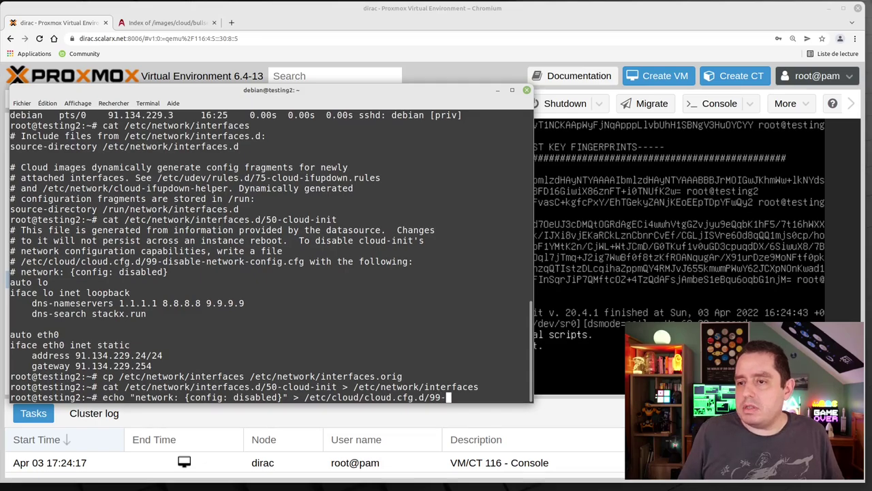
{"action": "type", "text": "disable-network-config.cfg"}
{"action": "key", "text": "Return"}
Step: Run sync to flush writes to disk, then close the SSH terminal
{"action": "type", "text": "sy"}
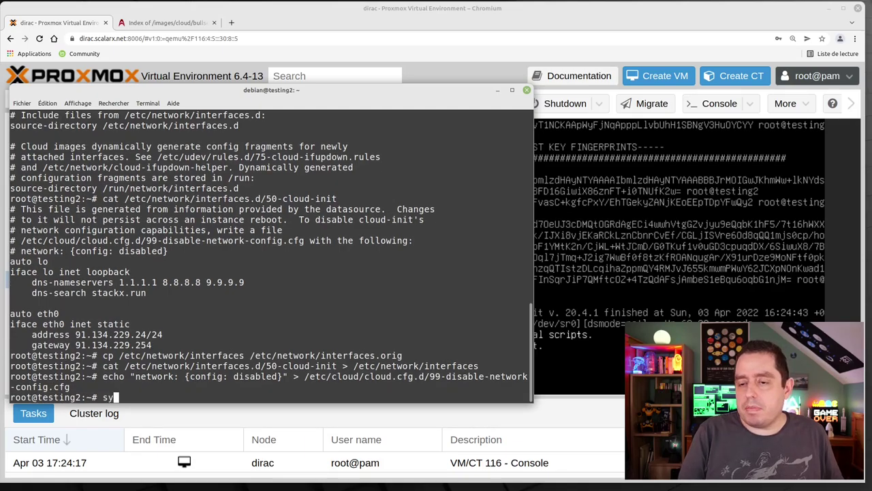
{"action": "type", "text": "nc"}
{"action": "key", "text": "Return"}
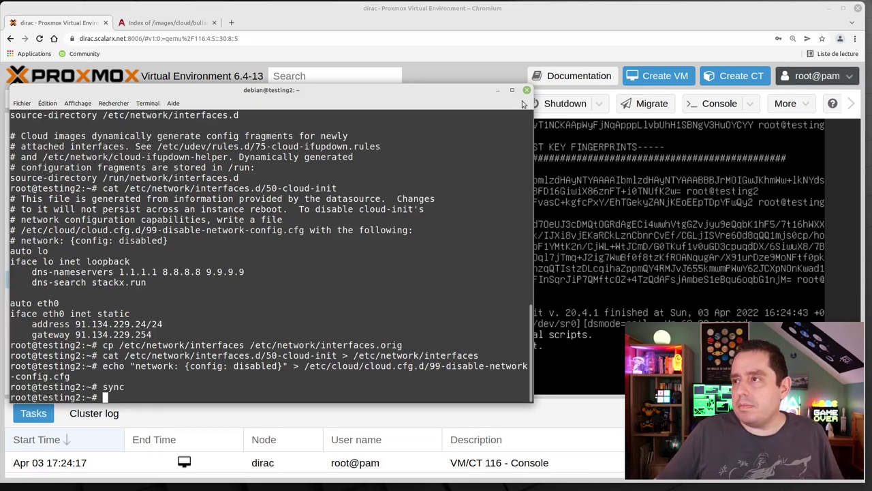
{"action": "left_click", "coordinate": [527, 89]}
Step: Confirm closing the terminal and stop VM 116
{"action": "left_click", "coordinate": [324, 289]}
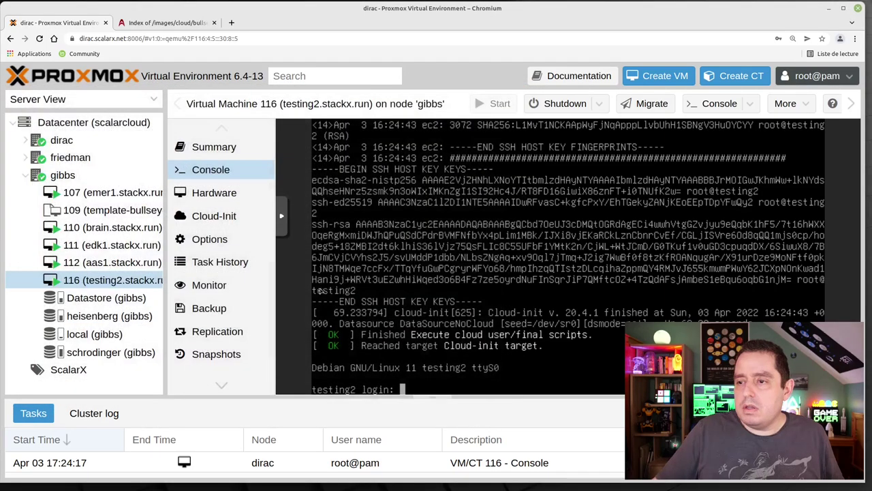
{"action": "right_click", "coordinate": [129, 282]}
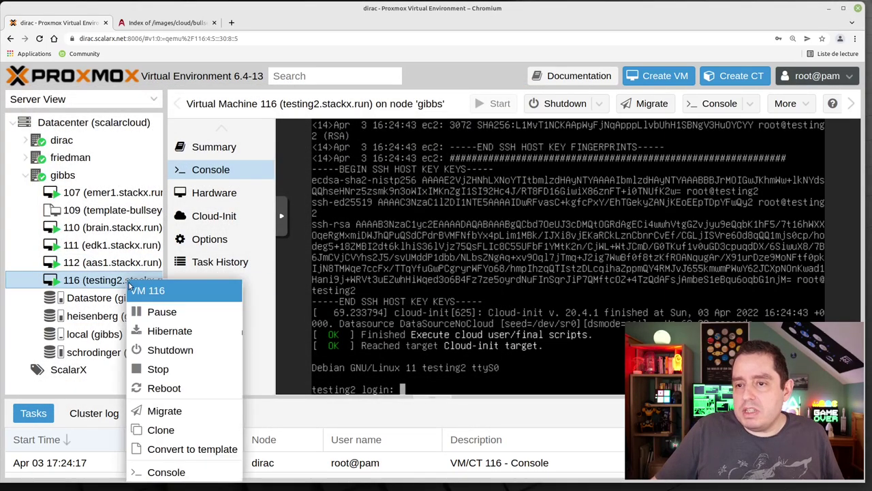
{"action": "left_click", "coordinate": [163, 376]}
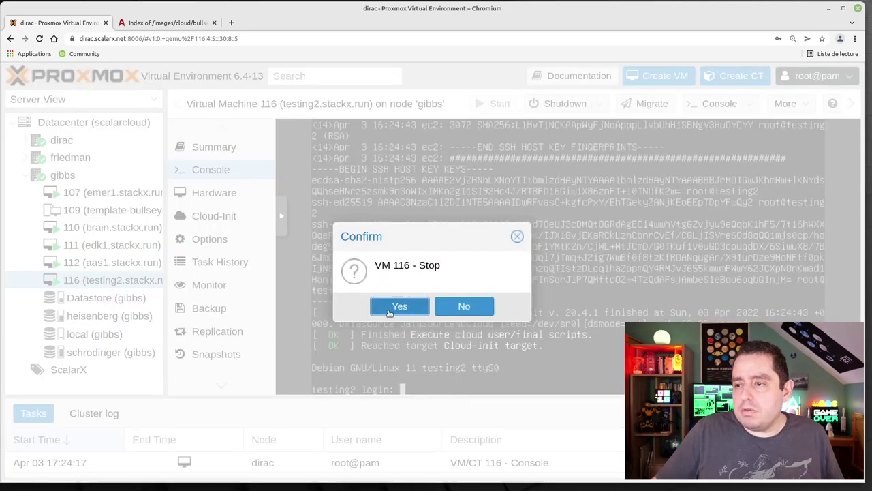
{"action": "left_click", "coordinate": [397, 311]}
Step: Start VM 116 again and watch it boot in the Console tab
{"action": "left_click", "coordinate": [214, 193]}
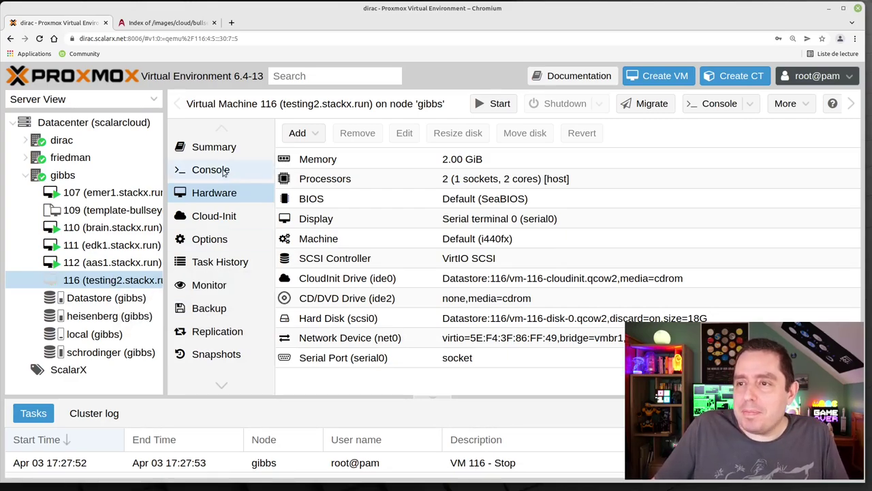
{"action": "left_click", "coordinate": [493, 106]}
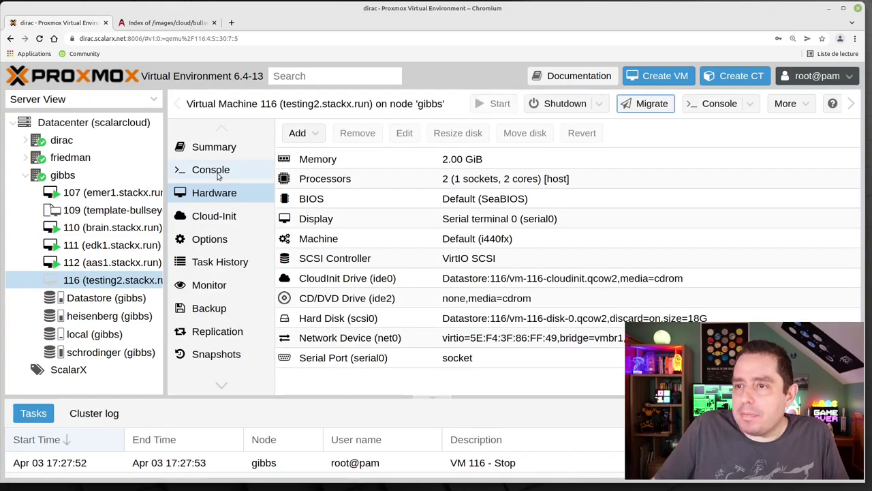
{"action": "left_click", "coordinate": [197, 170]}
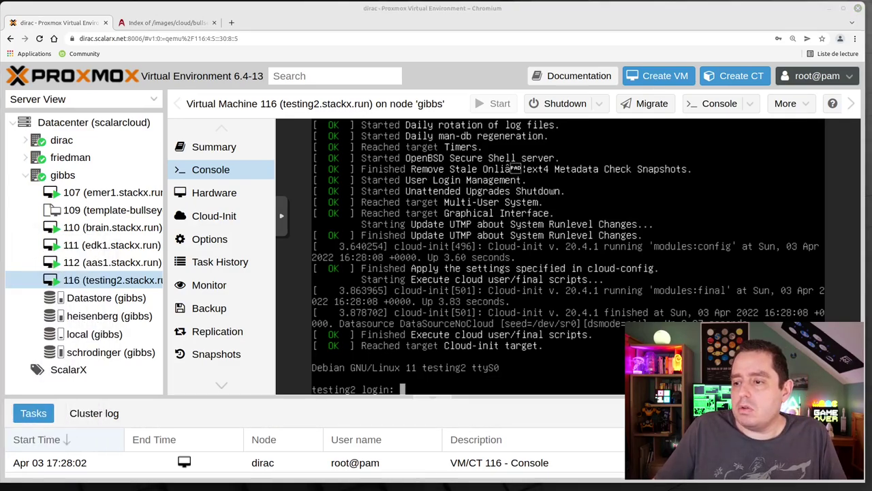
{"action": "key", "text": "ctrl+alt+t"}
Step: Enlarge the terminal window and font, then ping 91.134.229.24 for a reply
{"action": "left_click_drag", "start_coordinate": [234, 109], "coordinate": [184, 104]}
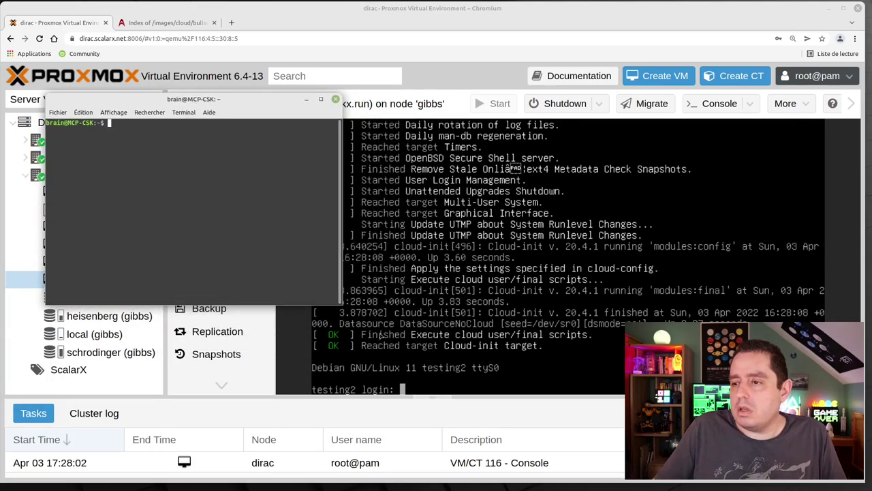
{"action": "left_click_drag", "start_coordinate": [339, 301], "coordinate": [398, 340]}
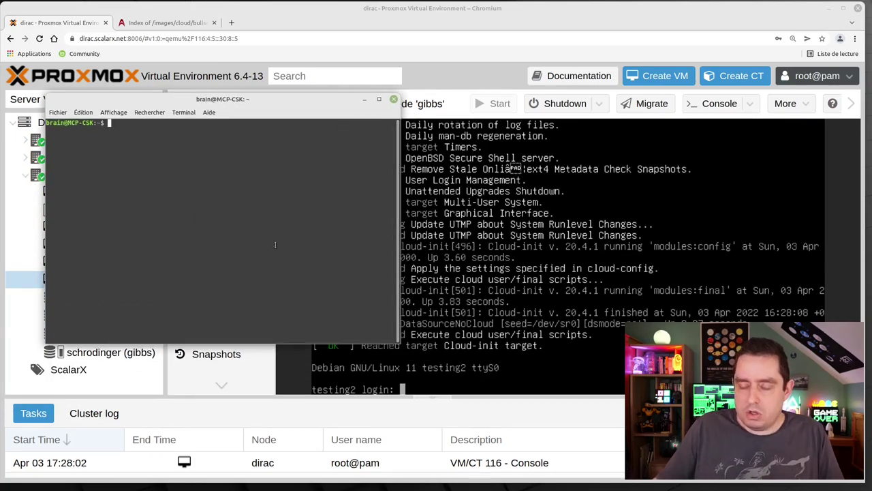
{"action": "key", "text": "ctrl+plus"}
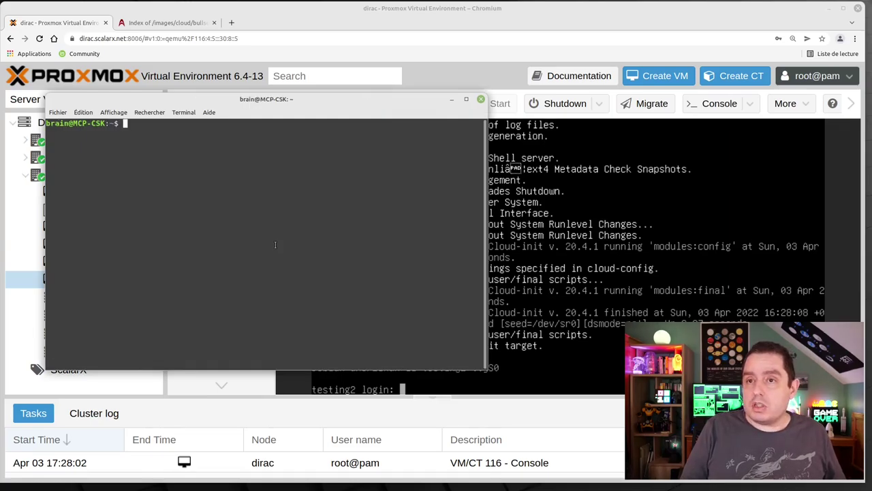
{"action": "key", "text": "ctrl+plus"}
{"action": "left_click_drag", "start_coordinate": [332, 96], "coordinate": [314, 52]}
{"action": "type", "text": "ping 91.134.22"}
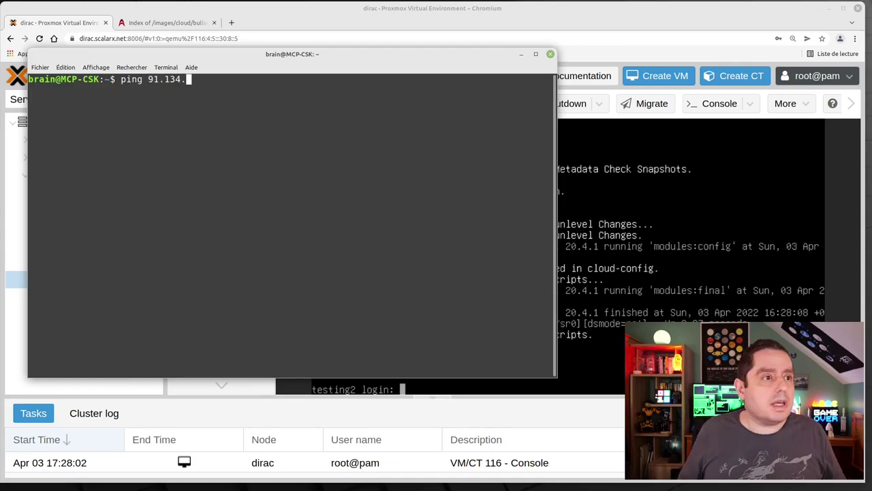
{"action": "type", "text": "9.24"}
{"action": "key", "text": "Return"}
{"action": "key", "text": "ctrl+c"}
Step: Attempt a direct SSH login as debian to 91.134.229.24, accepting its host key
{"action": "type", "text": "ssh -l debian "}
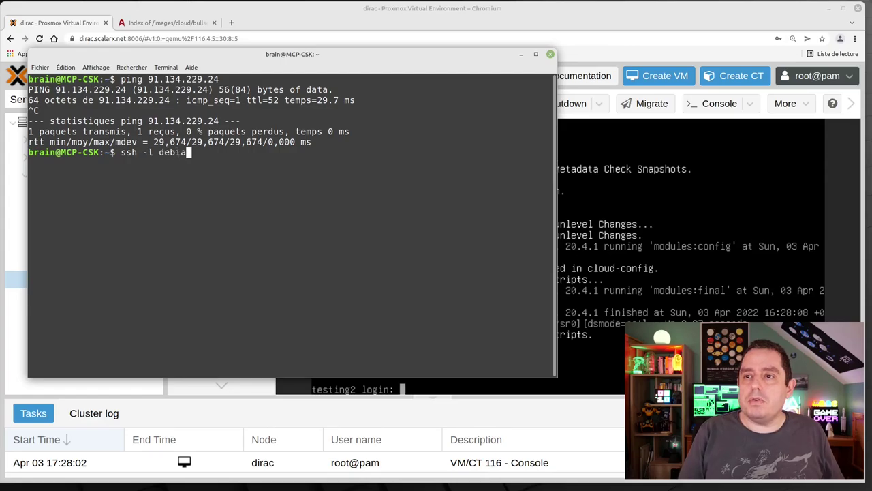
{"action": "type", "text": "91.134.229.24"}
{"action": "key", "text": "Return"}
{"action": "type", "text": "yes"}
{"action": "key", "text": "Return"}
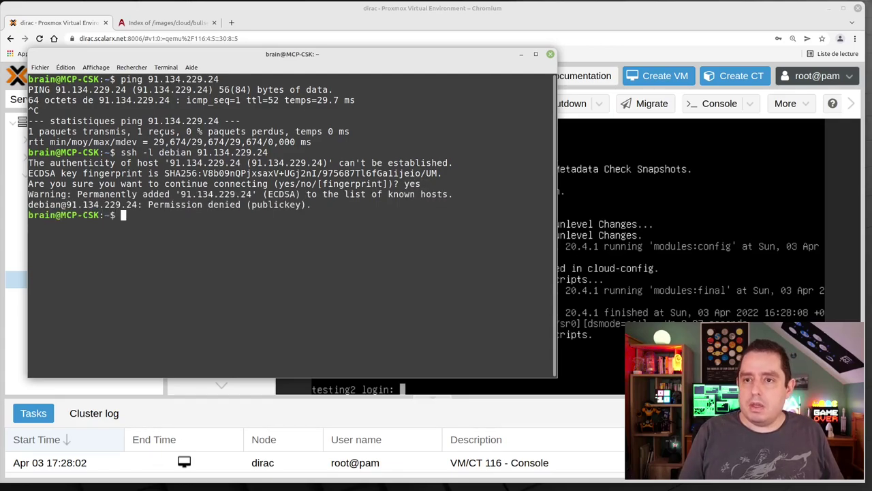
Step: SSH into turing.scalarx.net on port 65022 and start an SSH login to the VM from there
{"action": "type", "text": "sh -l sx "}
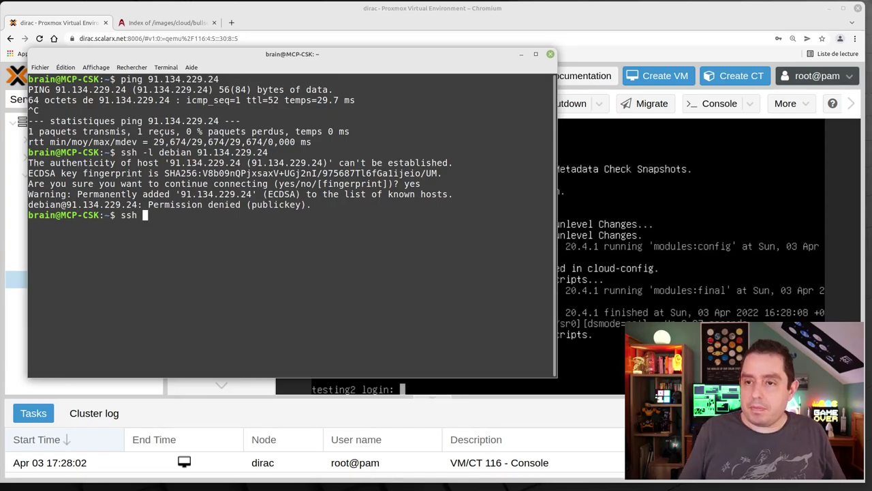
{"action": "type", "text": "turing.scalarx.net -p "}
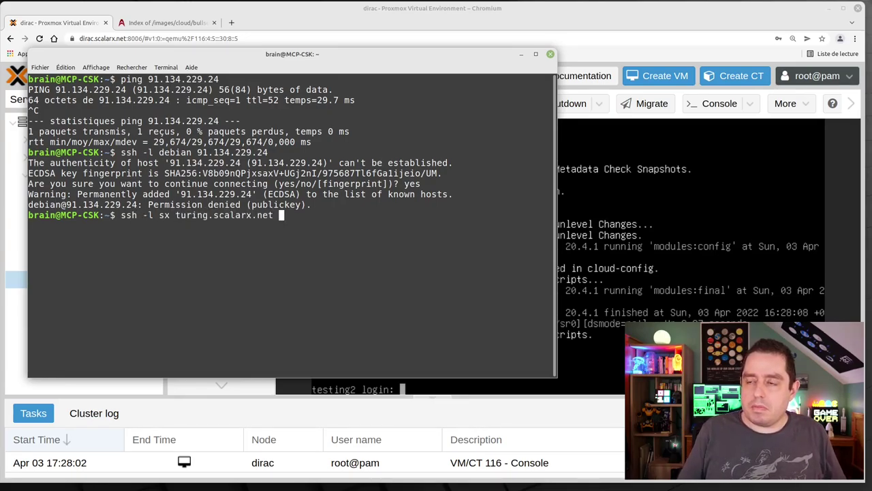
{"action": "type", "text": "65022"}
{"action": "key", "text": "Return"}
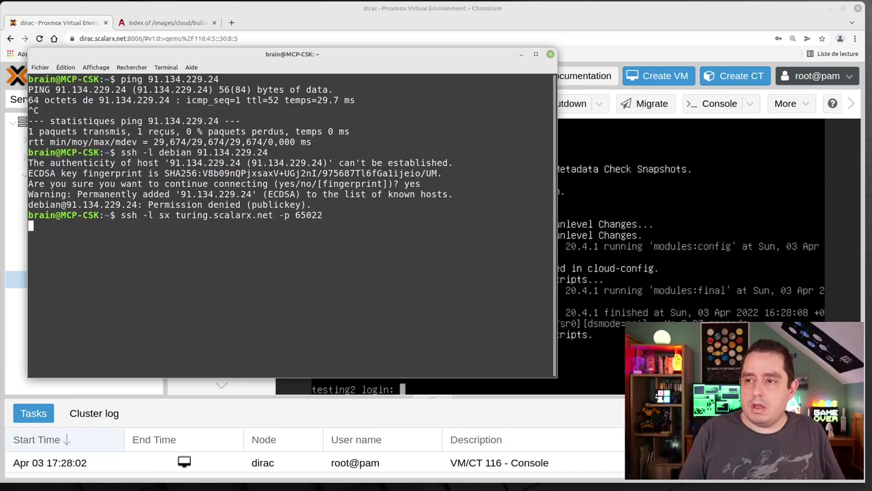
{"action": "type", "text": "ssh -l debian 9"}
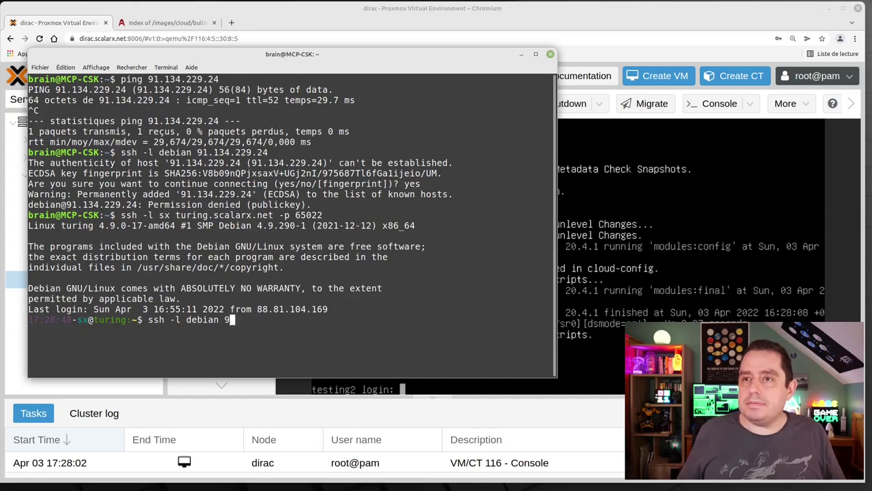
{"action": "type", "text": "1.134.229.24 -p 22"}
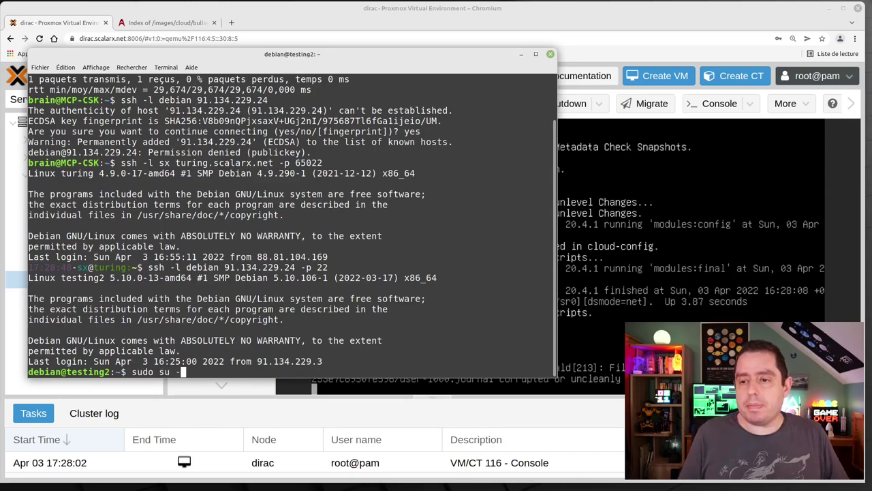
Step: As root, change the static address in the network interfaces file to 91.134.229.25 and save it
{"action": "key", "text": "Return"}
{"action": "type", "text": "vim /etc/network/interfaces"}
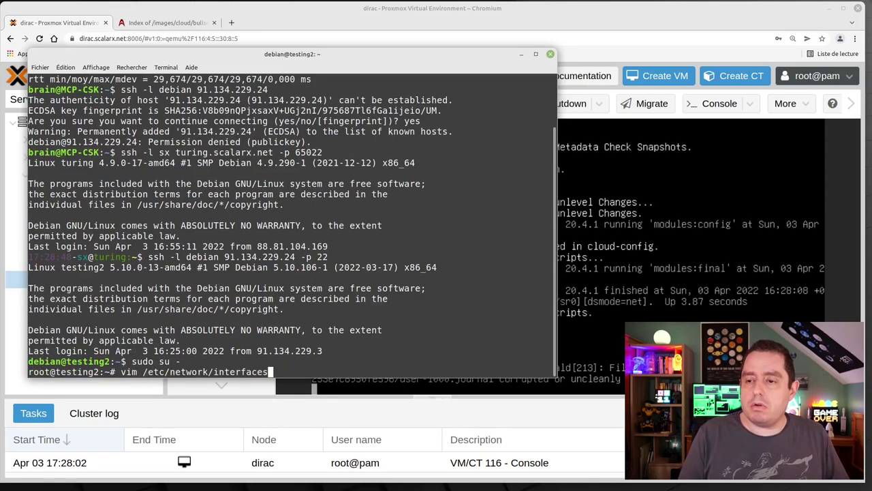
{"action": "key", "text": "Return"}
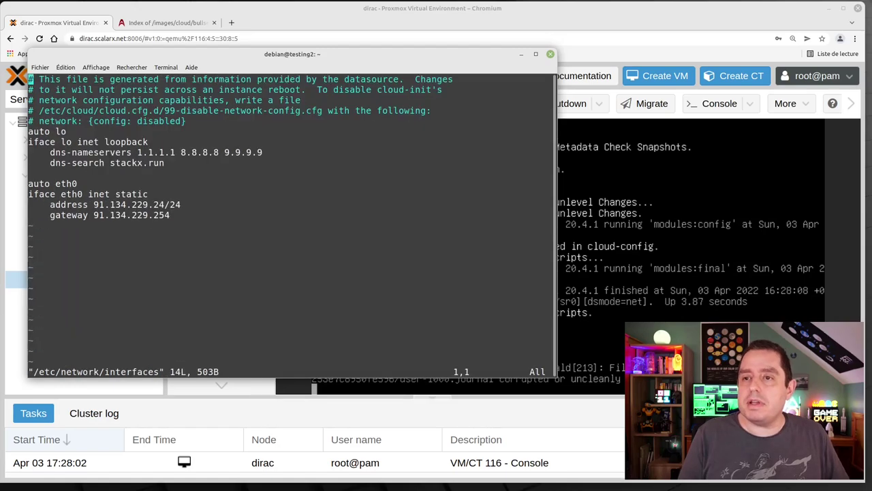
{"action": "key", "text": "i"}
{"action": "key", "text": "Down"}
{"action": "key", "text": "Down"}
{"action": "key", "text": "Down"}
{"action": "key", "text": "Down"}
{"action": "key", "text": "Right"}
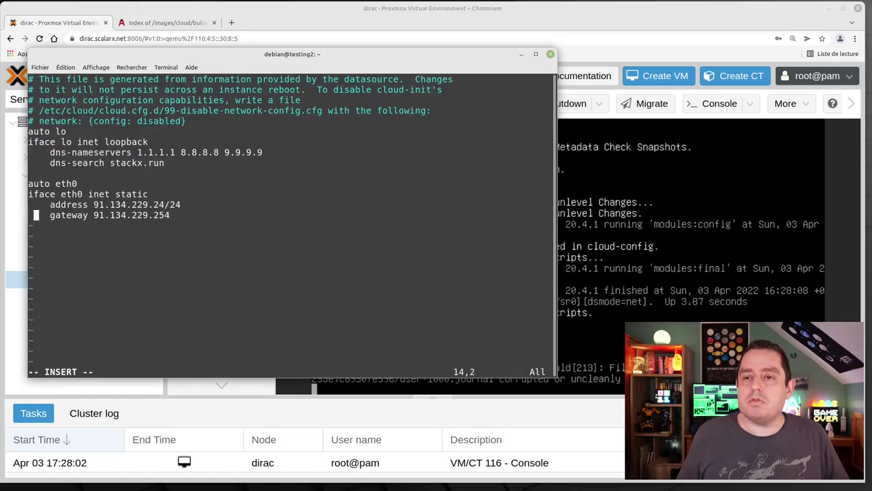
{"action": "key", "text": "BackSpace"}
{"action": "type", "text": "5"}
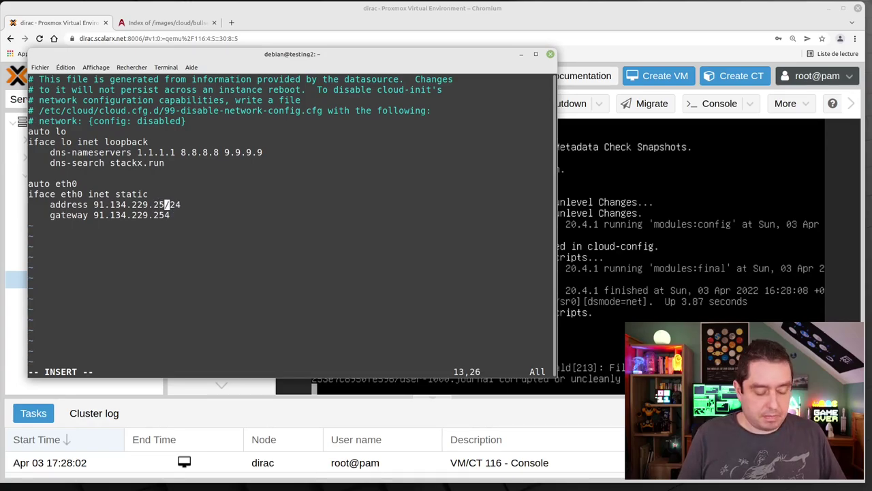
{"action": "key", "text": "Escape"}
{"action": "type", "text": ":wq"}
{"action": "key", "text": "Return"}
Step: Sync the disk, then halt the VM and end the SSH session
{"action": "type", "text": "c"}
{"action": "key", "text": "Return"}
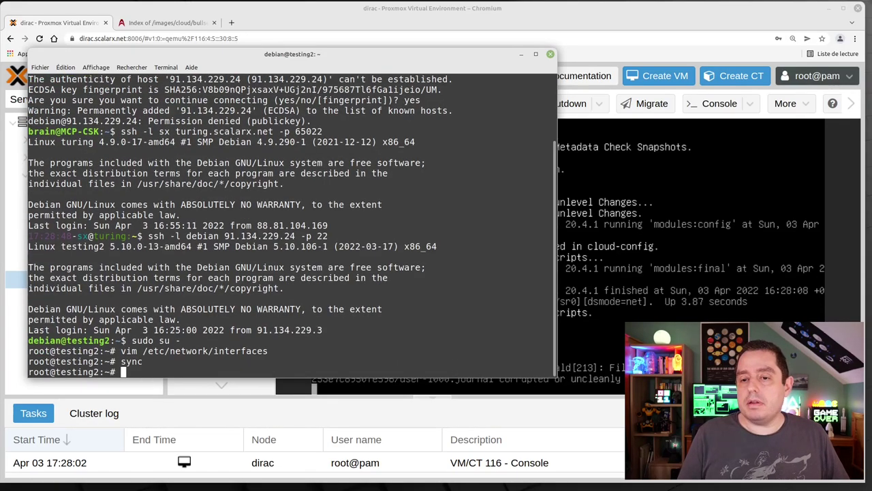
{"action": "type", "text": "halt;,e"}
{"action": "key", "text": "BackSpace"}
{"action": "key", "text": "BackSpace"}
{"action": "type", "text": "exit"}
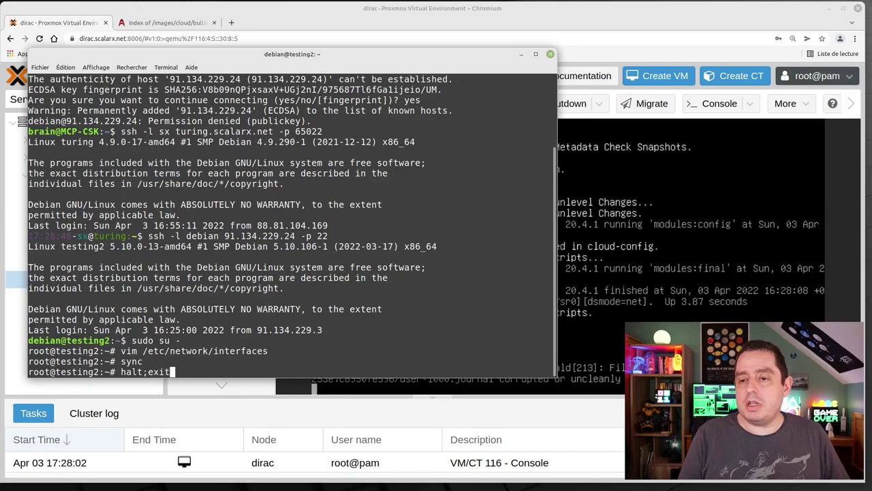
{"action": "key", "text": "Return"}
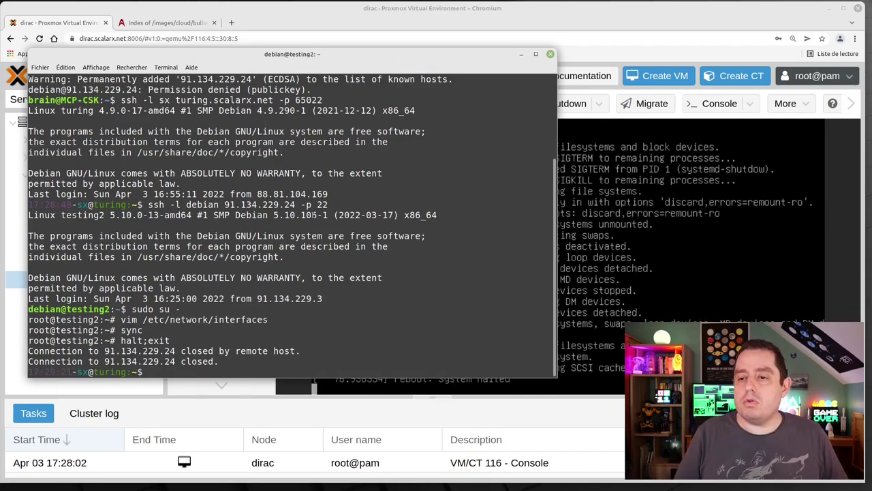
Step: Ping 91.134.229.25 and 91.134.229.24, then check VM 116's console in Proxmox
{"action": "type", "text": "ping 91.134.229.25"}
{"action": "key", "text": "Return"}
{"action": "key", "text": "ctrl+c"}
{"action": "key", "text": "Up"}
{"action": "key", "text": "BackSpace"}
{"action": "type", "text": "4"}
{"action": "key", "text": "Return"}
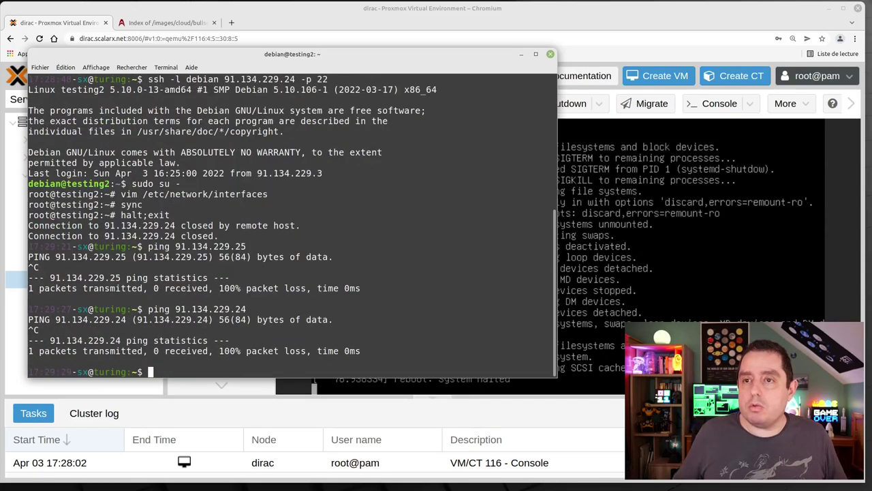
{"action": "key", "text": "alt+Tab"}
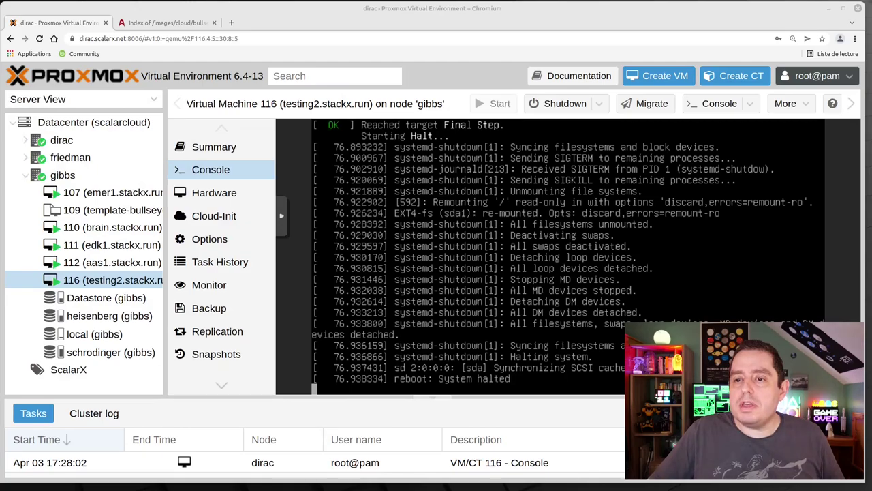
{"action": "right_click", "coordinate": [148, 281]}
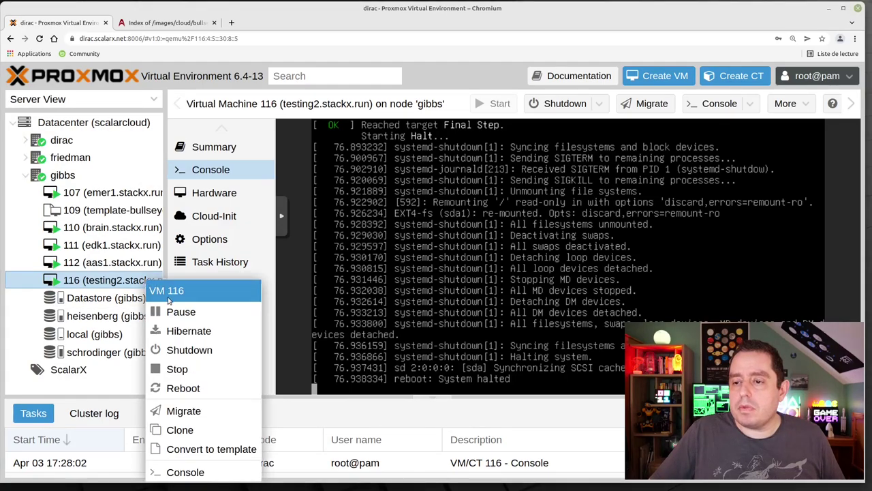
Step: Stop VM 116 and confirm, then watch its Summary and Console as it boots to cloud-init
{"action": "left_click", "coordinate": [187, 369]}
{"action": "left_click", "coordinate": [399, 306]}
{"action": "left_click", "coordinate": [218, 193]}
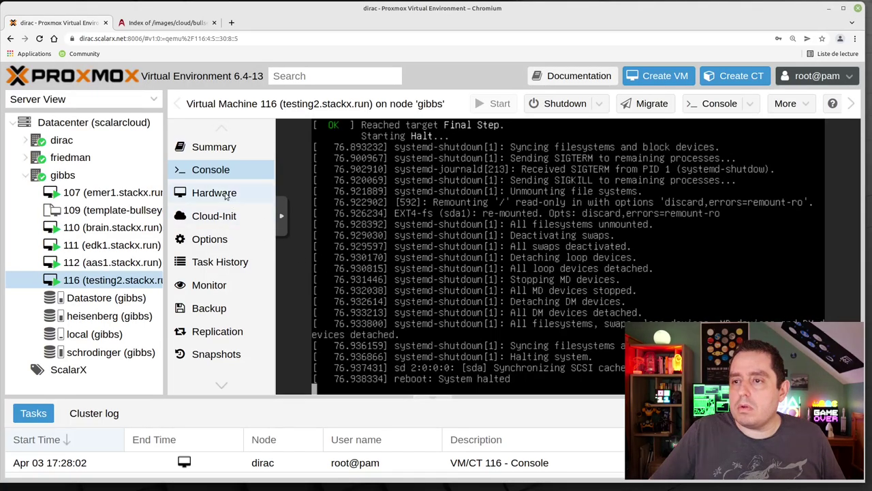
{"action": "left_click", "coordinate": [213, 150]}
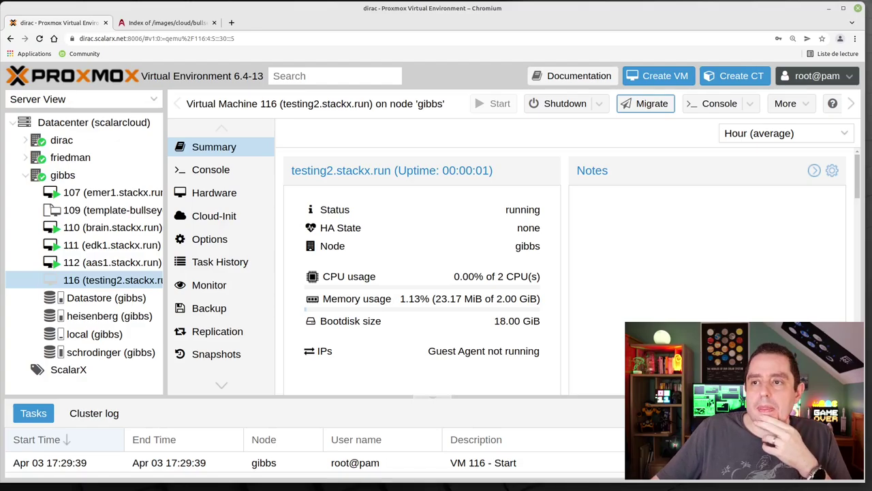
{"action": "left_click", "coordinate": [201, 171]}
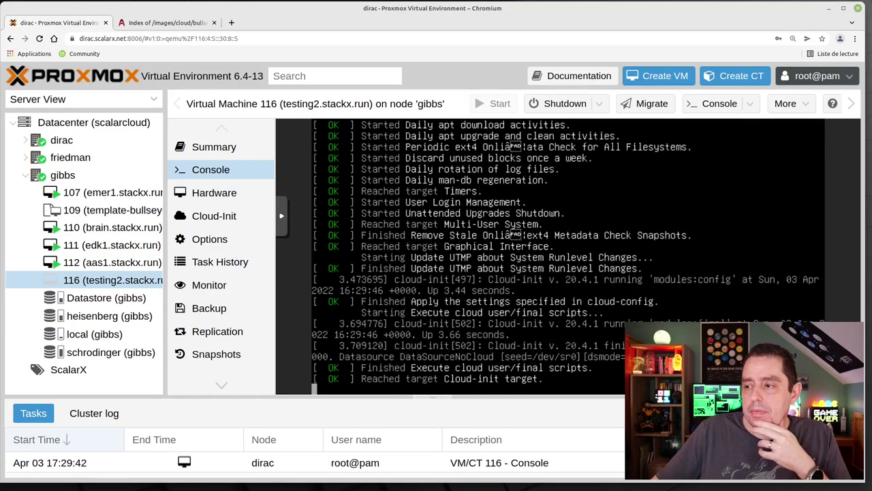
Step: Ping 91.134.229.24, which gets no reply, and 91.134.229.25, which replies
{"action": "key", "text": "alt+Tab"}
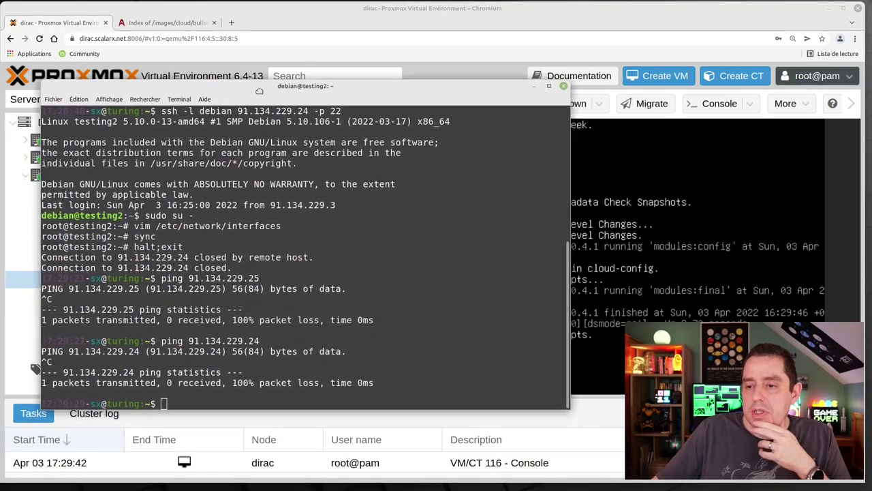
{"action": "key", "text": "Up"}
{"action": "key", "text": "Return"}
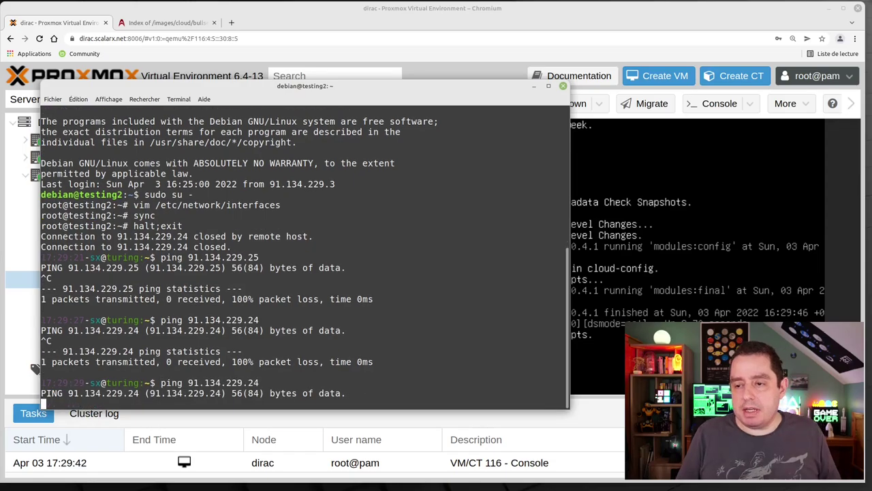
{"action": "key", "text": "ctrl+c"}
{"action": "key", "text": "Up"}
{"action": "key", "text": "BackSpace"}
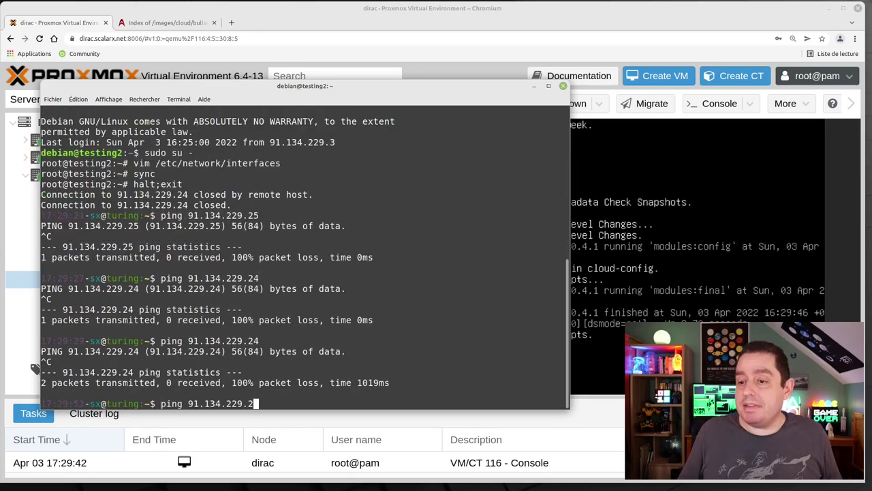
{"action": "type", "text": "5"}
{"action": "key", "text": "Return"}
{"action": "key", "text": "ctrl+c"}
Step: SSH as debian to 91.134.229.25 on port 22, become root, and run w and df -h
{"action": "type", "text": "-l debian 91.134.229.25"}
{"action": "key", "text": "Return"}
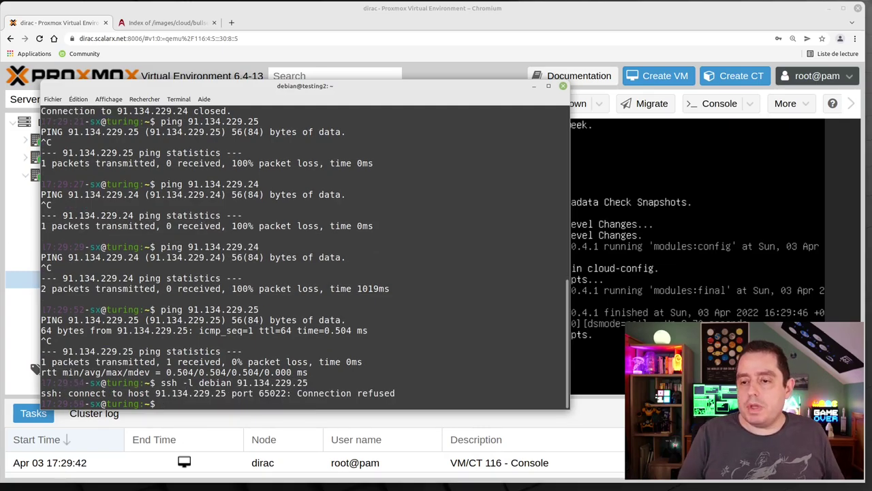
{"action": "key", "text": "Up"}
{"action": "type", "text": "-p 22"}
{"action": "key", "text": "Return"}
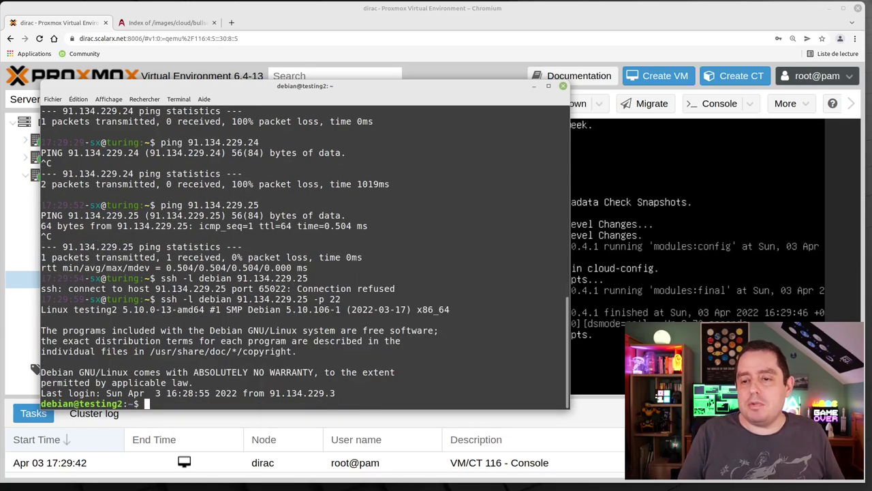
{"action": "type", "text": "-"}
{"action": "key", "text": "Return"}
{"action": "type", "text": "w"}
{"action": "key", "text": "Return"}
{"action": "type", "text": "df -h"}
{"action": "key", "text": "Return"}
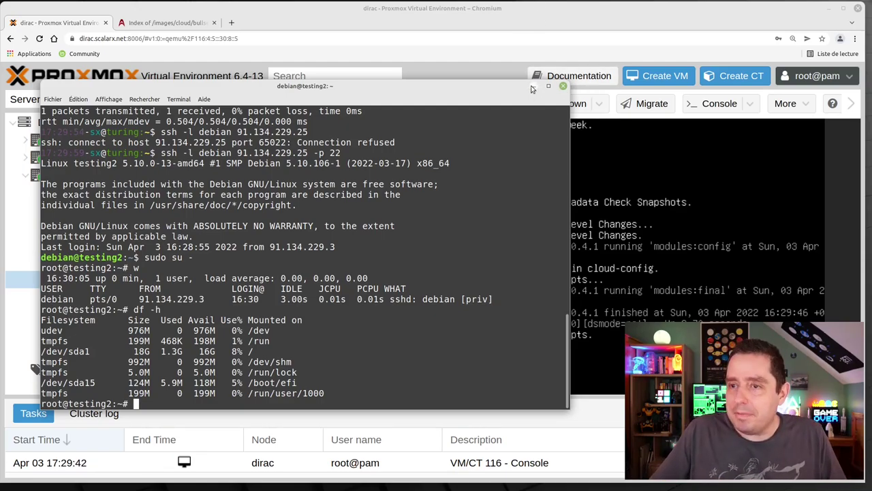
{"action": "left_click", "coordinate": [533, 88]}
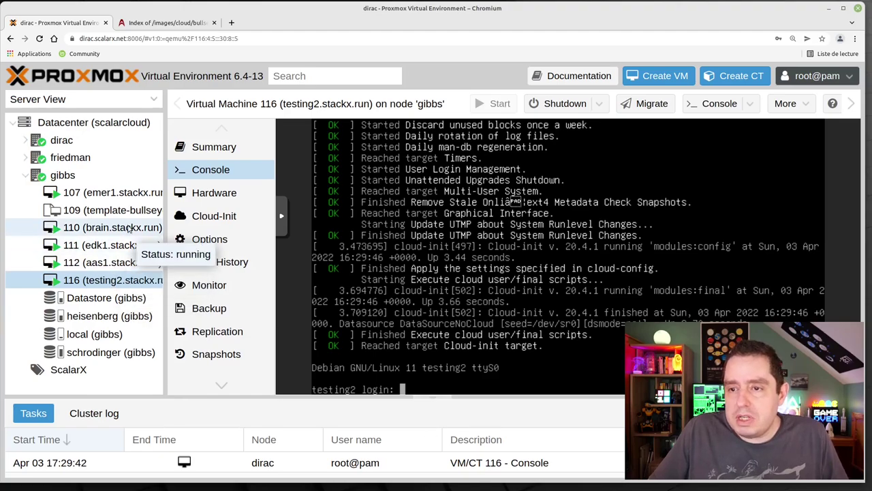
{"action": "left_click", "coordinate": [110, 210]}
{"action": "right_click", "coordinate": [109, 213]}
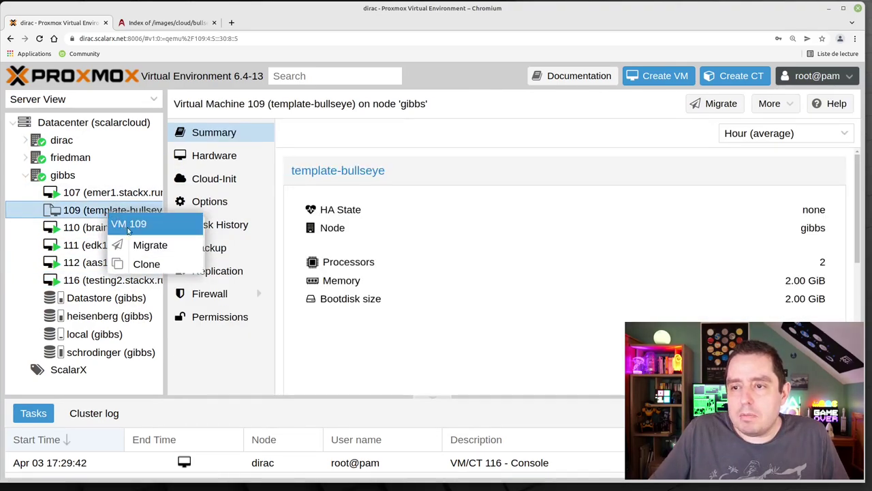
{"action": "left_click", "coordinate": [146, 264]}
{"action": "left_click", "coordinate": [559, 219]}
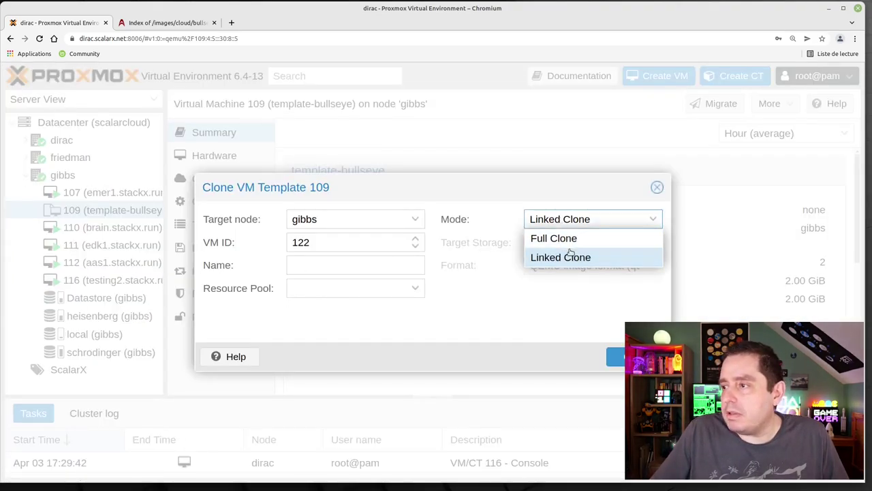
{"action": "left_click", "coordinate": [558, 236]}
{"action": "left_click", "coordinate": [362, 266]}
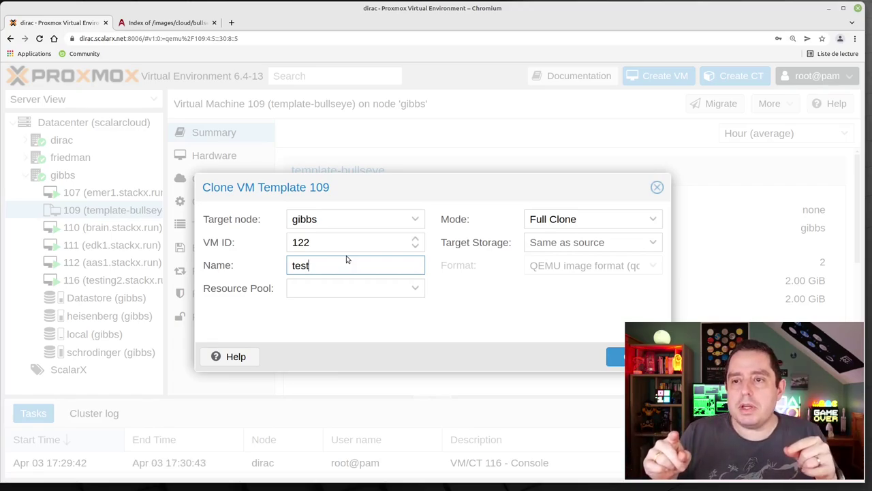
{"action": "left_click", "coordinate": [657, 187]}
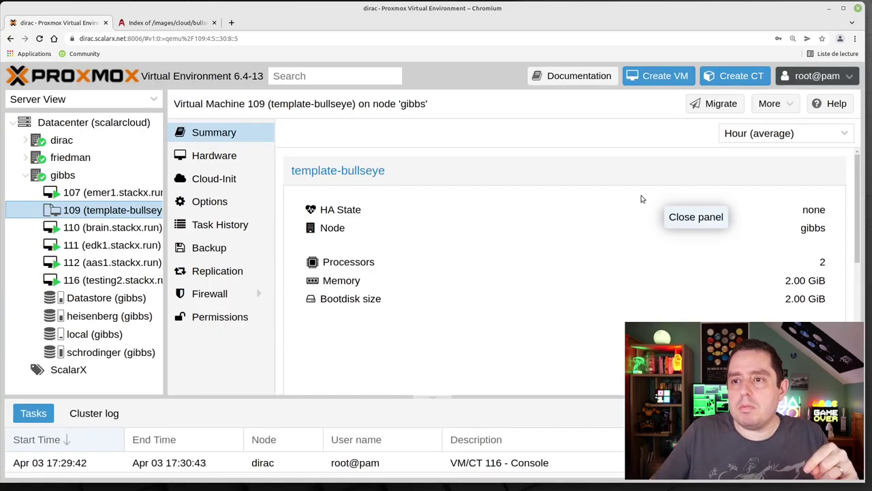
{"action": "right_click", "coordinate": [109, 212]}
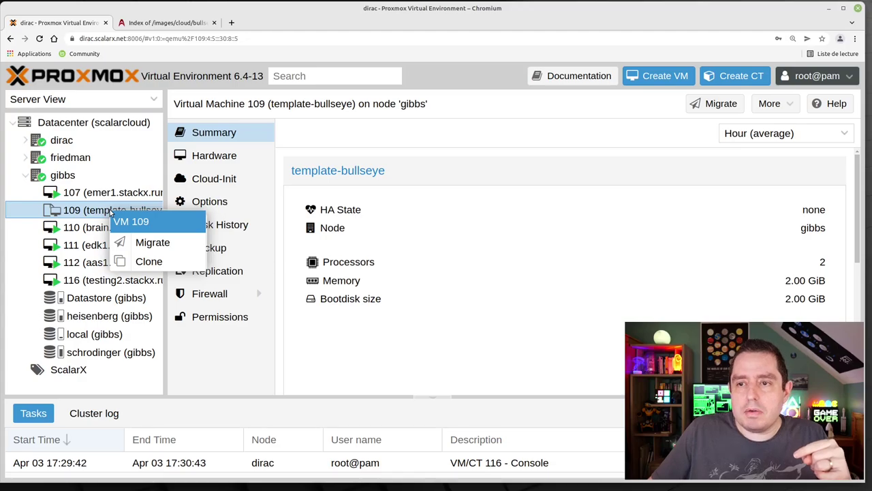
{"action": "left_click", "coordinate": [113, 280]}
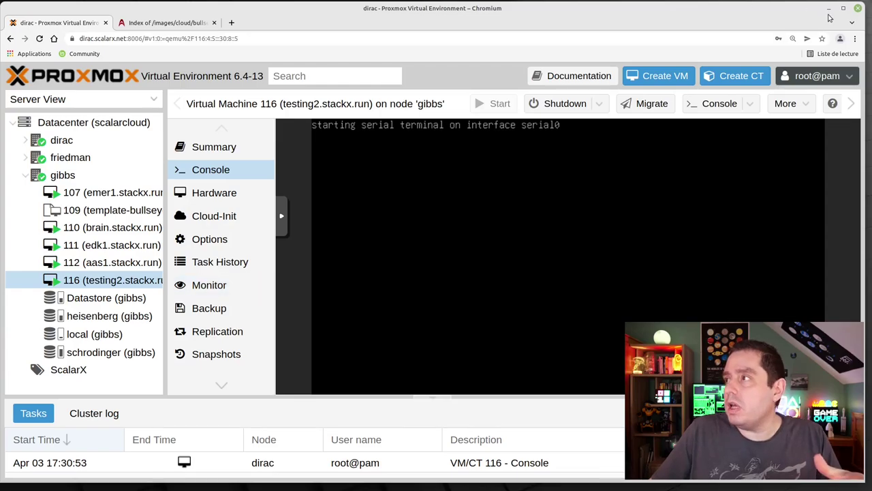
{"action": "left_click", "coordinate": [829, 10]}
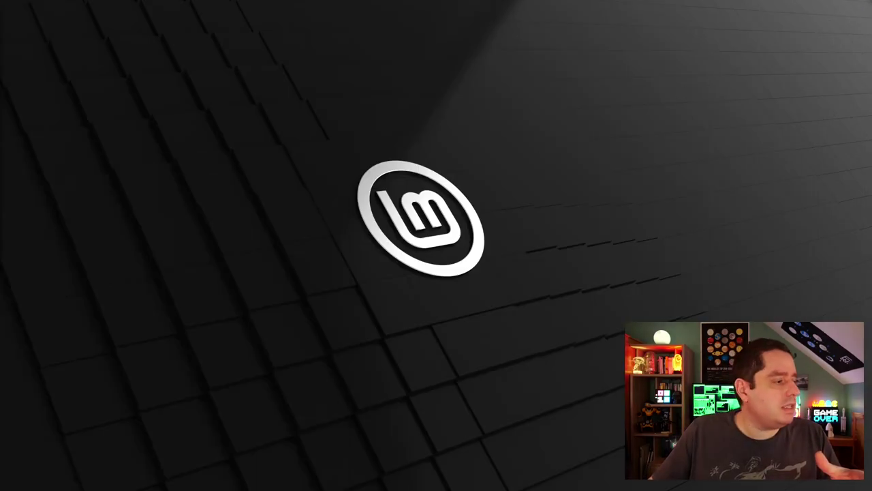
Step: Install apache2 on testing2 and confirm the package installation with Y
{"action": "key", "text": "alt+Tab"}
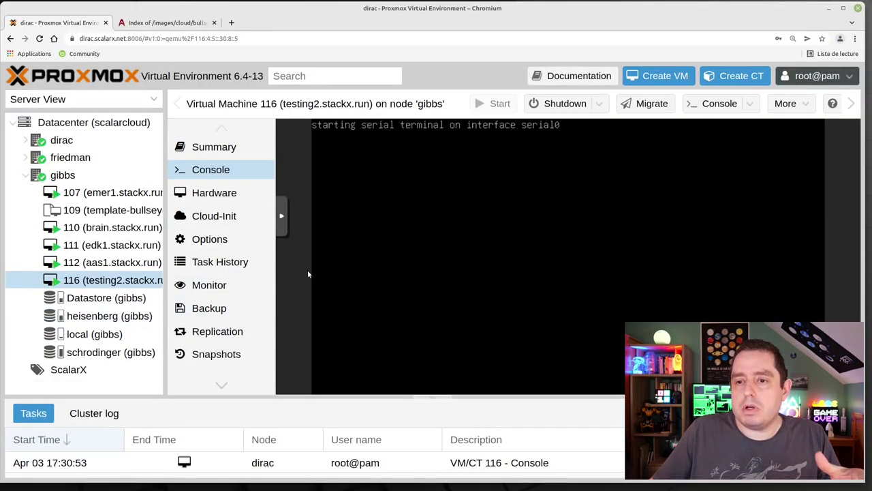
{"action": "key", "text": "alt+Tab"}
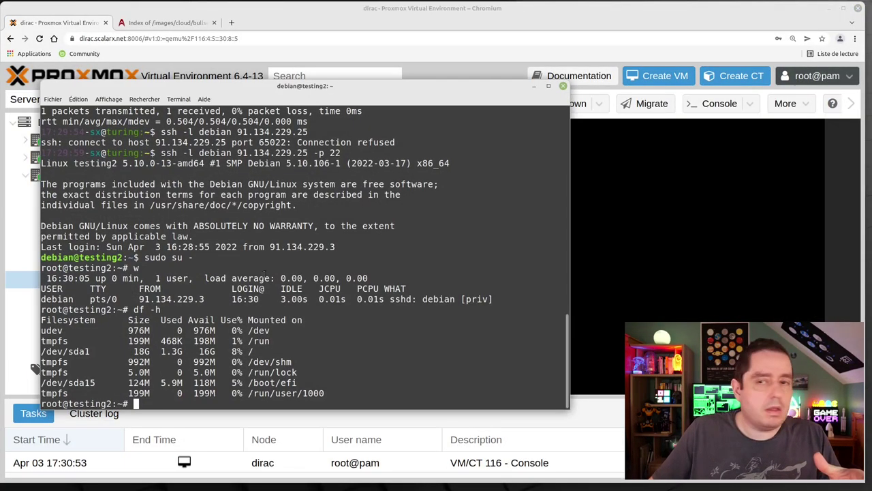
{"action": "type", "text": "apt i"}
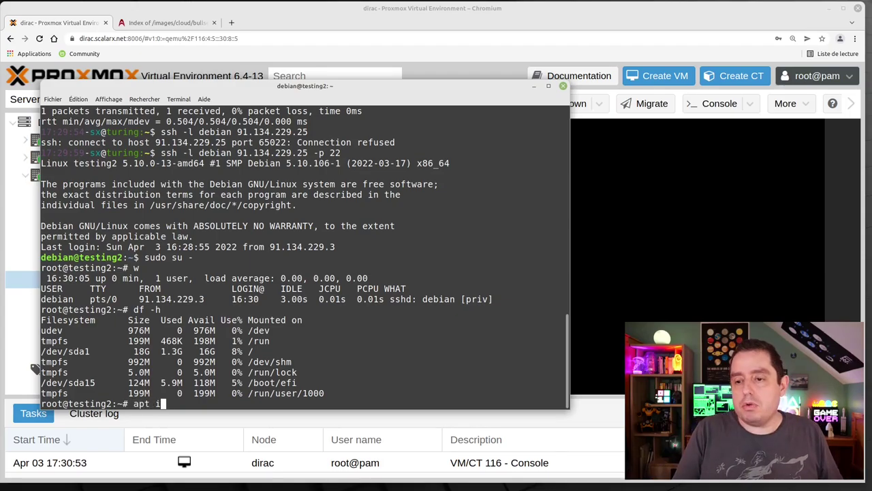
{"action": "type", "text": "d2"}
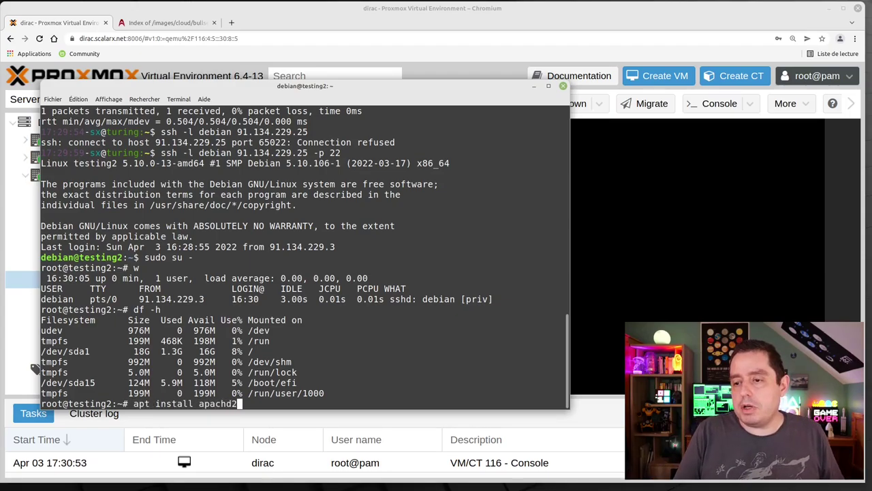
{"action": "type", "text": "e2"}
{"action": "key", "text": "Return"}
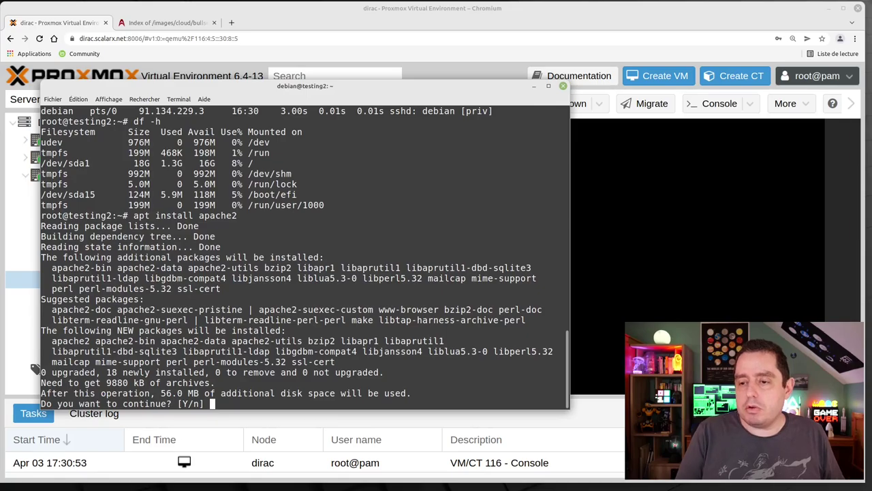
{"action": "type", "text": "Y"}
{"action": "key", "text": "Return"}
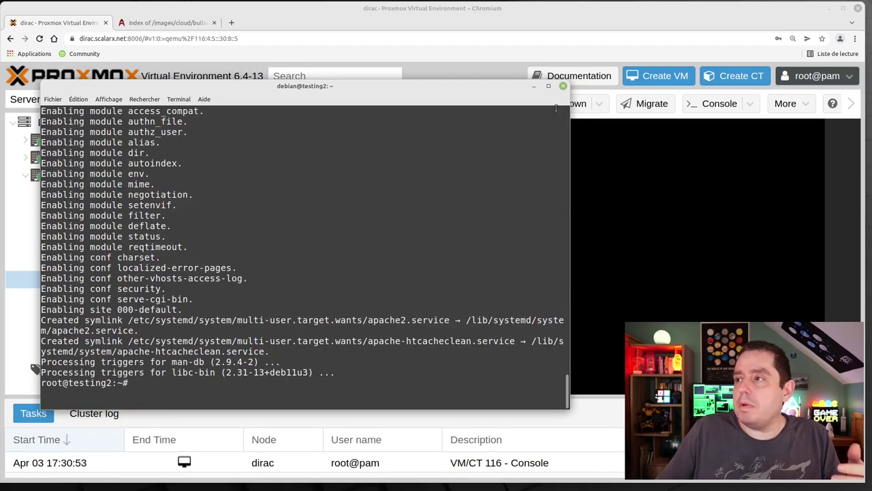
Step: Cancel the close prompt, exit root and the SSH session, then close the local terminal
{"action": "left_click", "coordinate": [564, 87]}
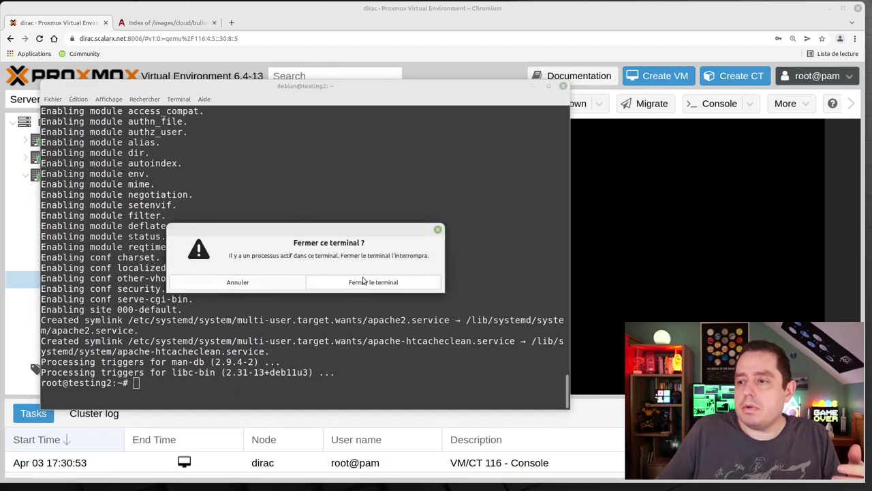
{"action": "left_click", "coordinate": [267, 284]}
{"action": "type", "text": "exit"}
{"action": "key", "text": "Return"}
{"action": "type", "text": "exit"}
{"action": "key", "text": "Return"}
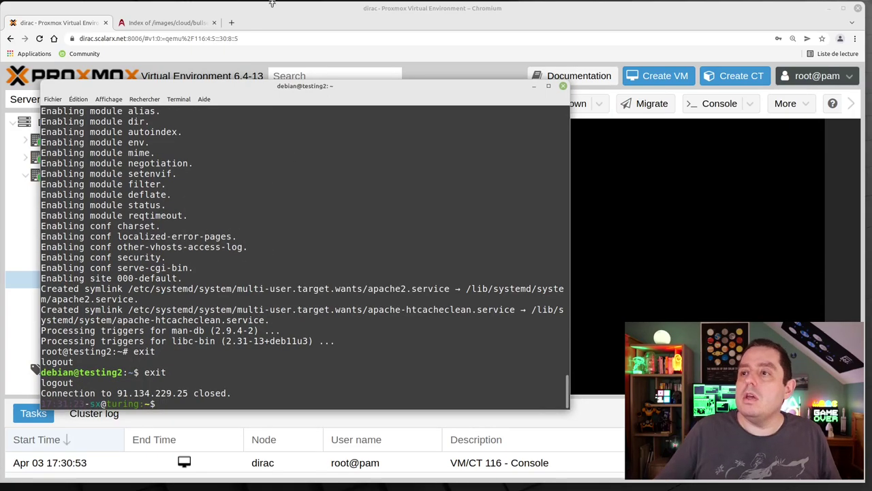
{"action": "key", "text": "ctrl+d"}
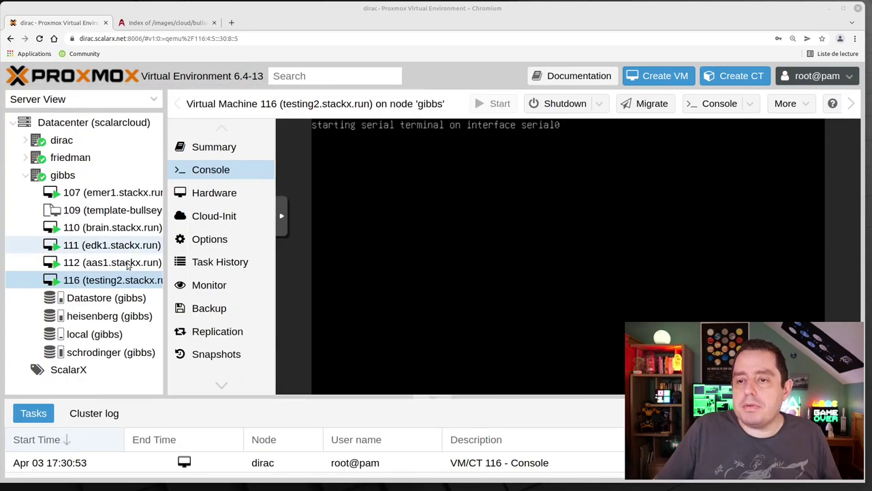
Step: Stop VM 116 with confirmation, then view its Summary
{"action": "right_click", "coordinate": [120, 286]}
{"action": "left_click", "coordinate": [163, 368]}
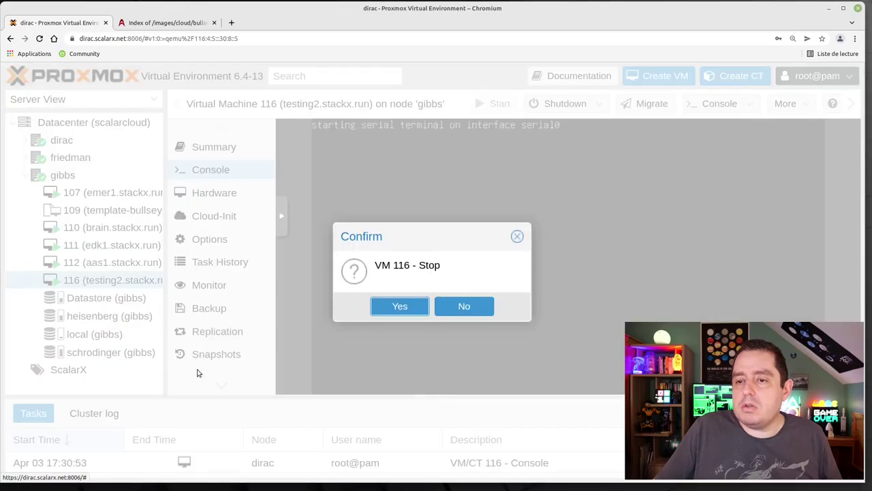
{"action": "left_click", "coordinate": [400, 306]}
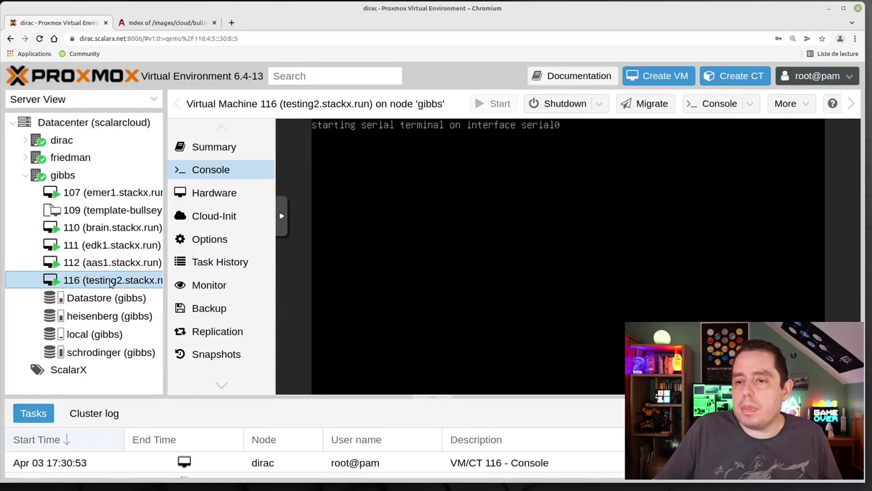
{"action": "left_click", "coordinate": [109, 285]}
{"action": "right_click", "coordinate": [109, 284]}
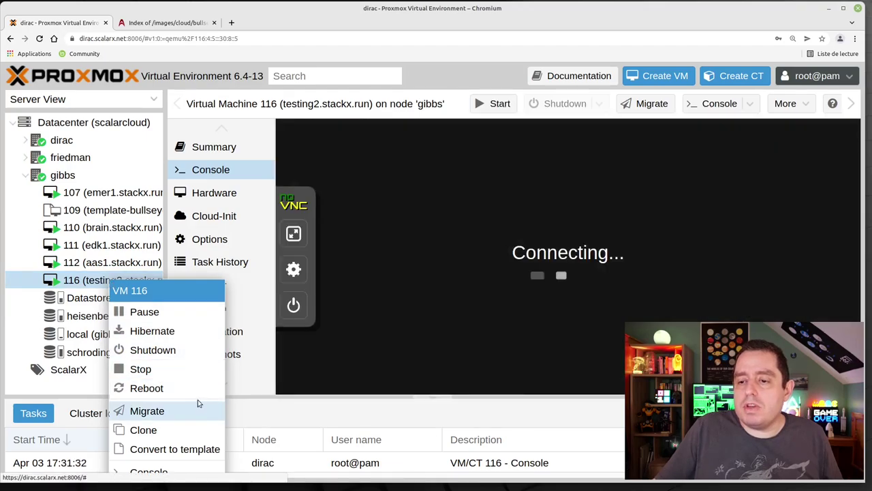
{"action": "left_click", "coordinate": [213, 172]}
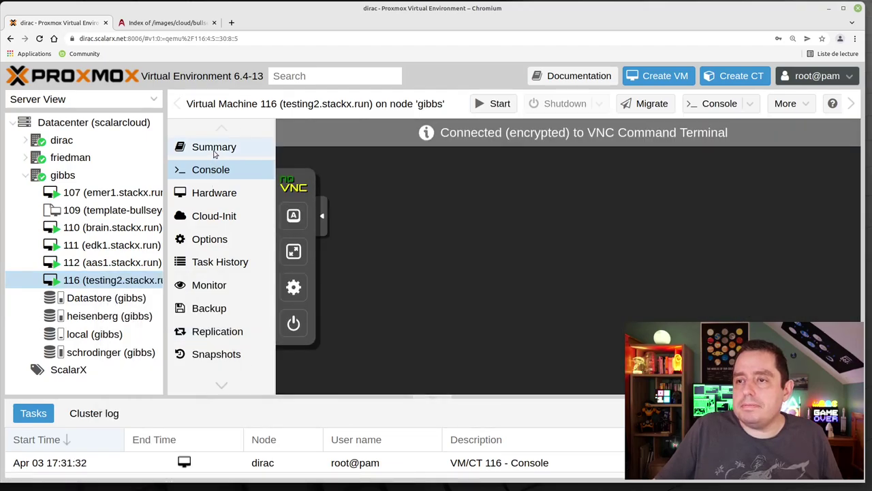
{"action": "left_click", "coordinate": [214, 148]}
Step: Convert the stopped VM 116 into a template and confirm
{"action": "right_click", "coordinate": [104, 284]}
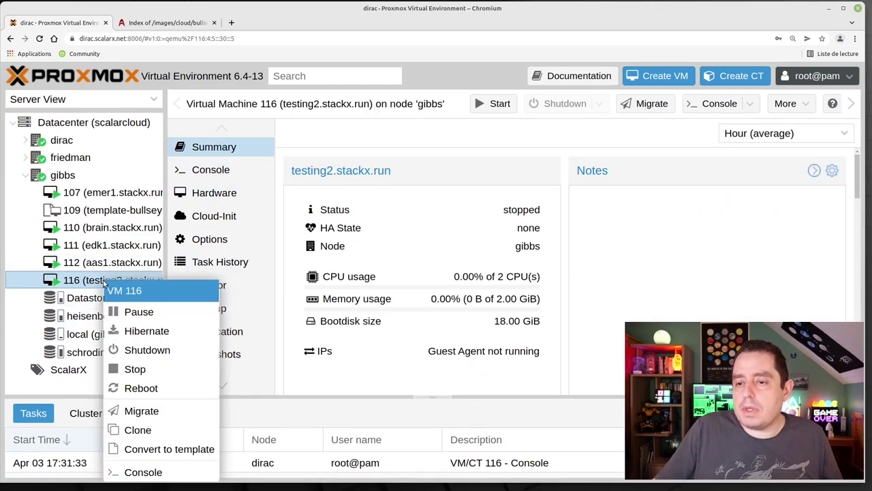
{"action": "left_click", "coordinate": [164, 449]}
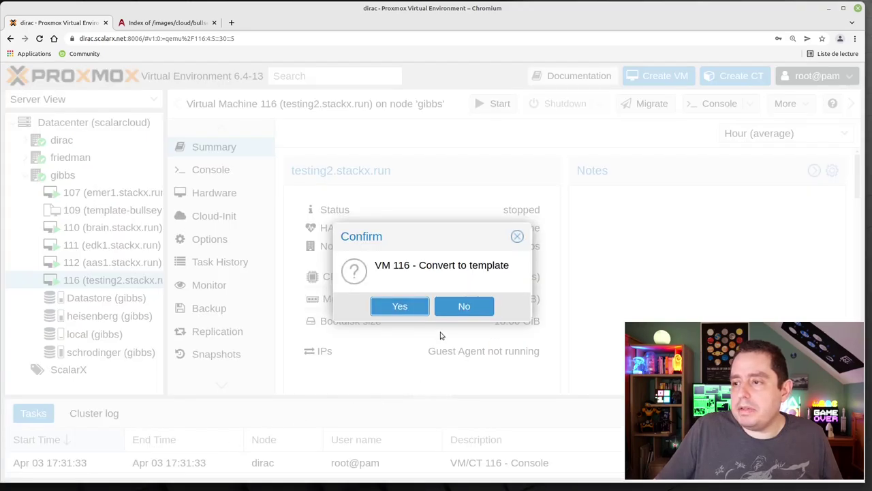
{"action": "left_click", "coordinate": [397, 310]}
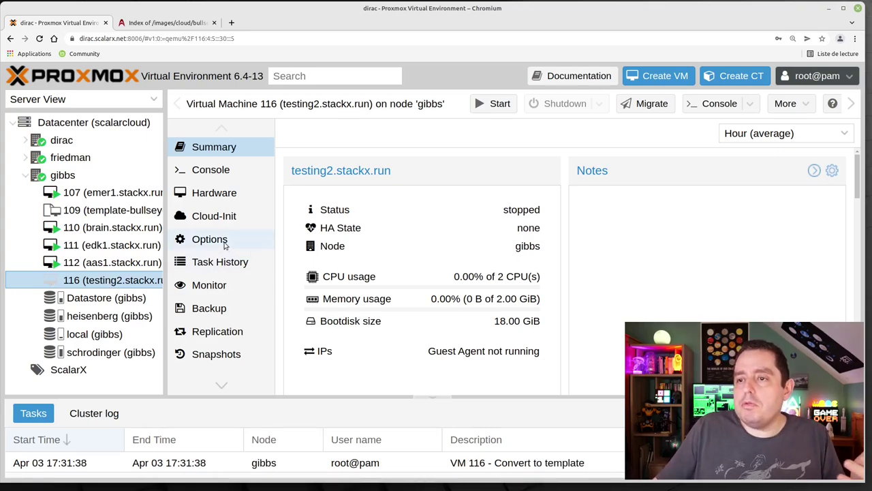
{"action": "right_click", "coordinate": [116, 282]}
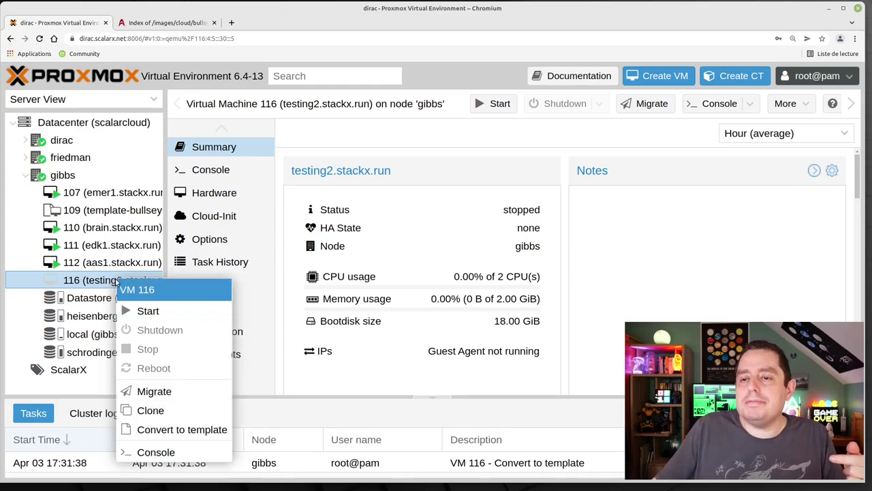
Step: Full-clone template 116 as VM 122 'testing3.stackx.run' in pool ScalarX, then open its hardware
{"action": "left_click", "coordinate": [102, 262]}
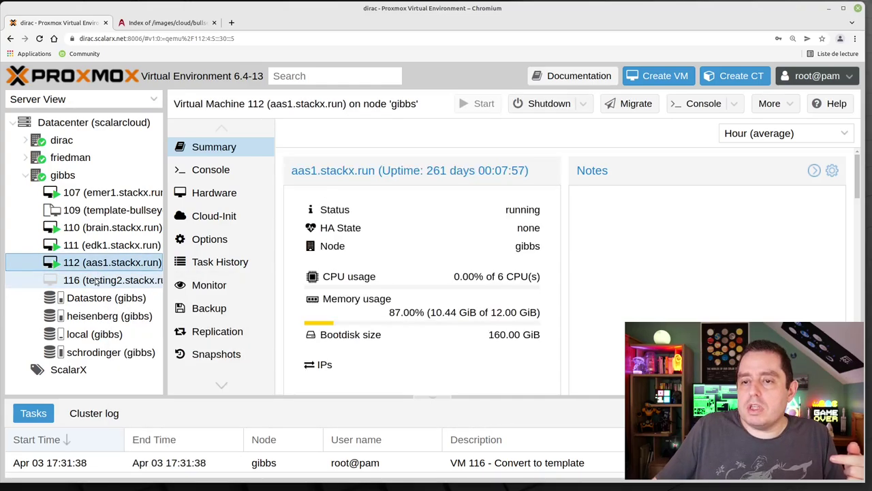
{"action": "left_click", "coordinate": [104, 282]}
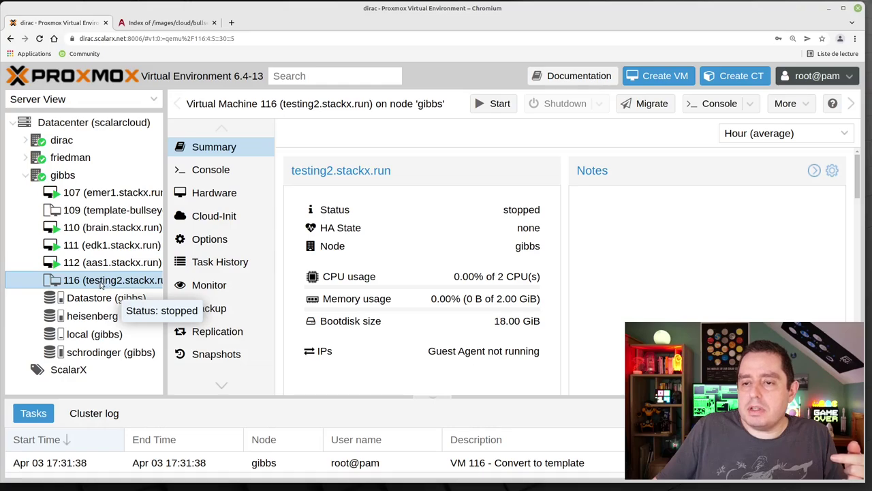
{"action": "right_click", "coordinate": [124, 284]}
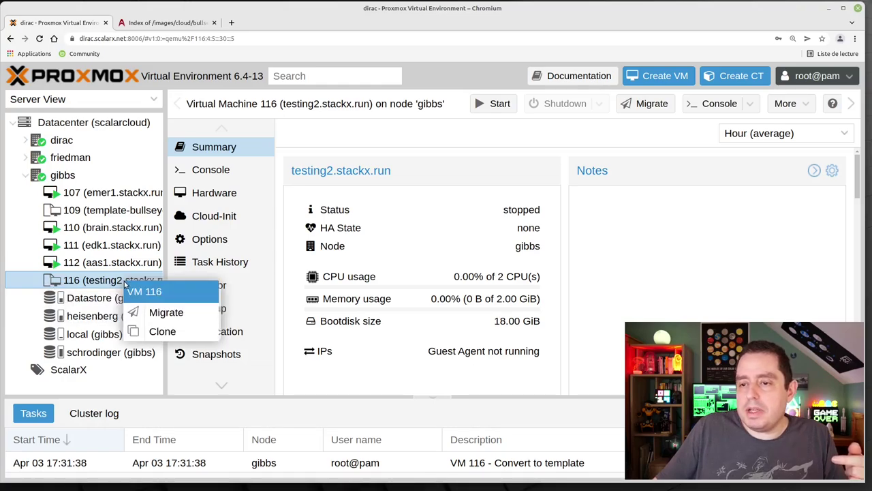
{"action": "left_click", "coordinate": [180, 333]}
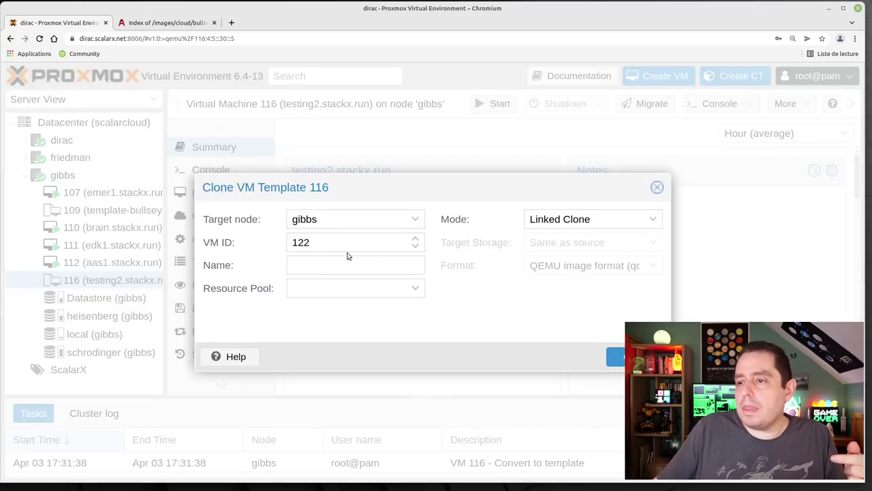
{"action": "left_click", "coordinate": [319, 267]}
{"action": "type", "text": "testing3.stackx.run"}
{"action": "left_click", "coordinate": [386, 290]}
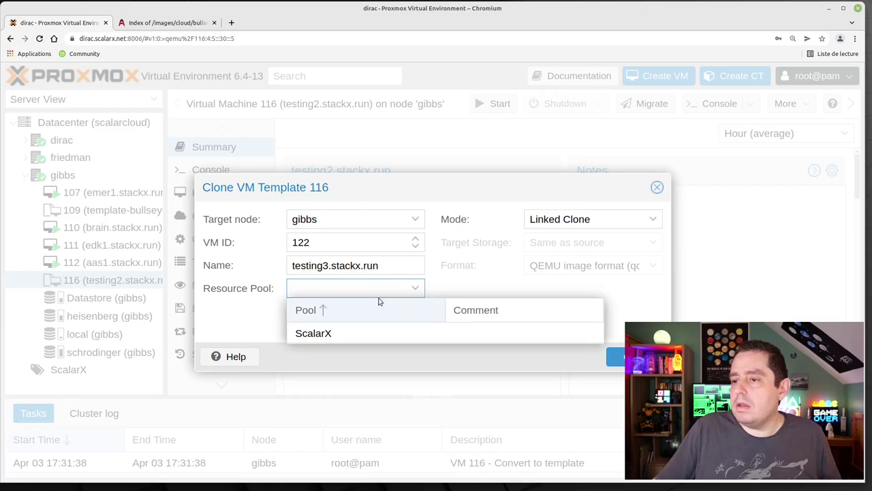
{"action": "left_click", "coordinate": [343, 333]}
{"action": "left_click", "coordinate": [584, 218]}
{"action": "left_click", "coordinate": [558, 238]}
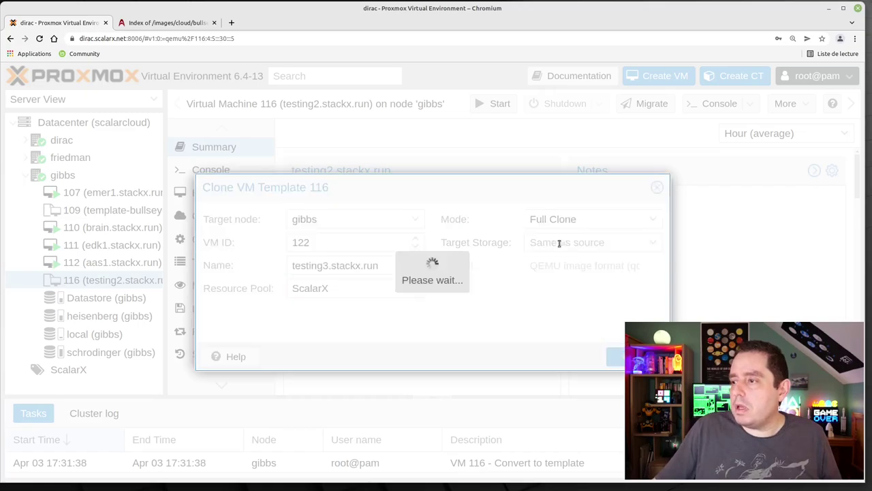
{"action": "left_click", "coordinate": [637, 357]}
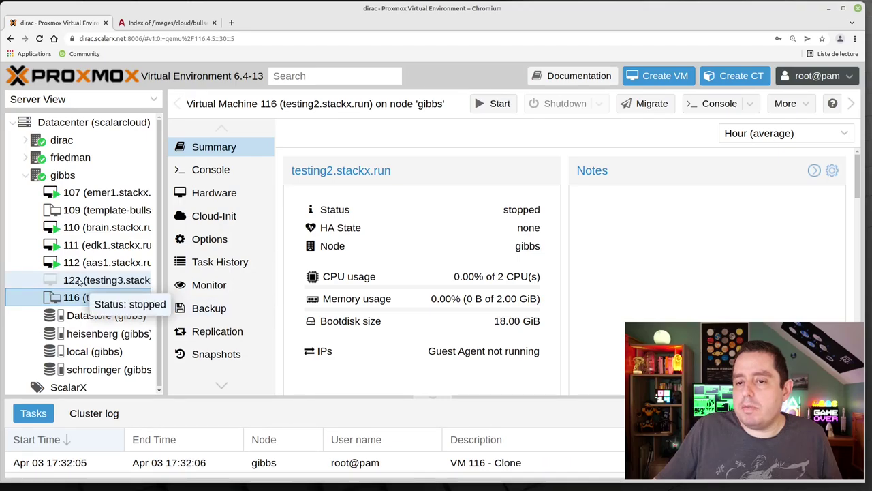
{"action": "left_click", "coordinate": [79, 281]}
{"action": "left_click", "coordinate": [227, 195]}
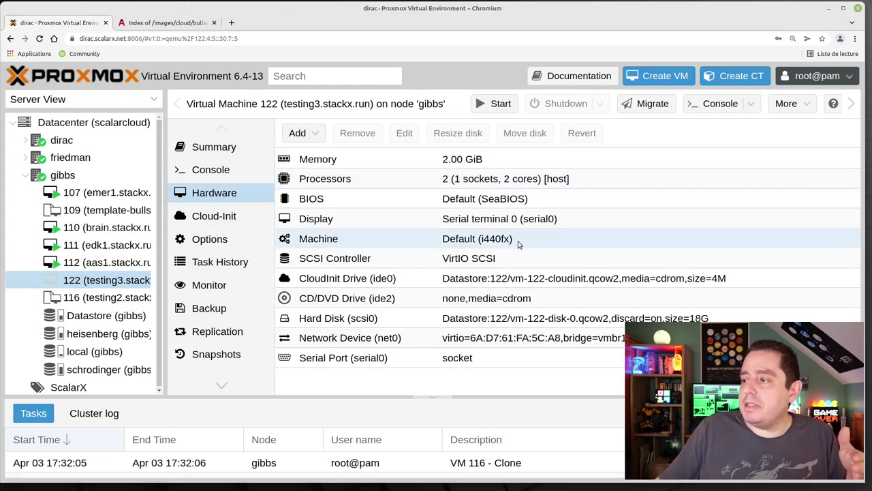
Step: Inspect VM 122's cloned hard disk, then view its Cloud-Init settings (user debian, IP 91.134.229.24/24)
{"action": "left_click", "coordinate": [620, 321]}
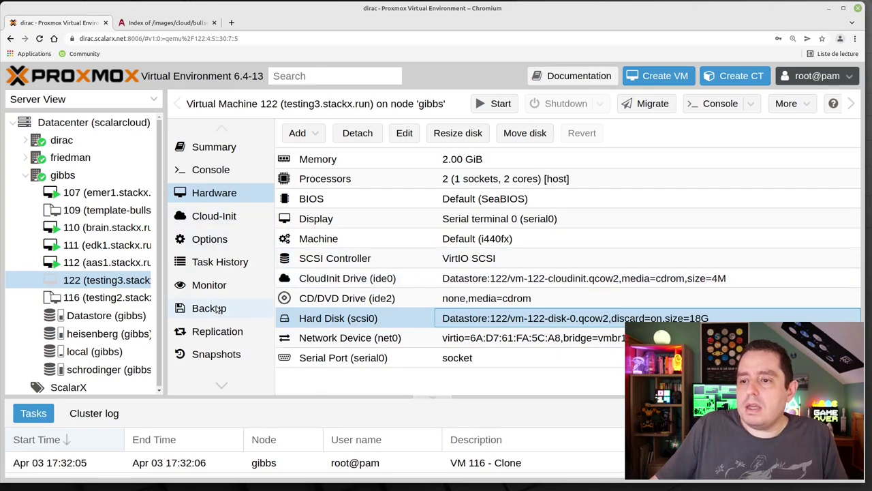
{"action": "left_click", "coordinate": [221, 224]}
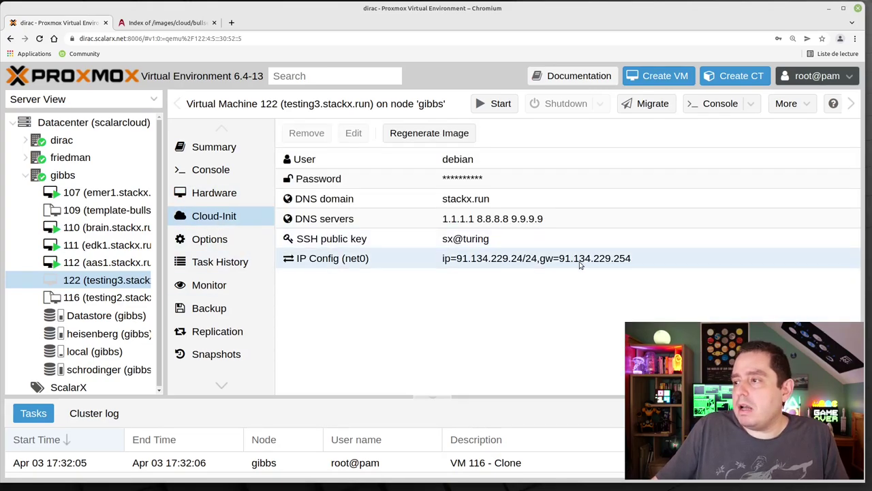